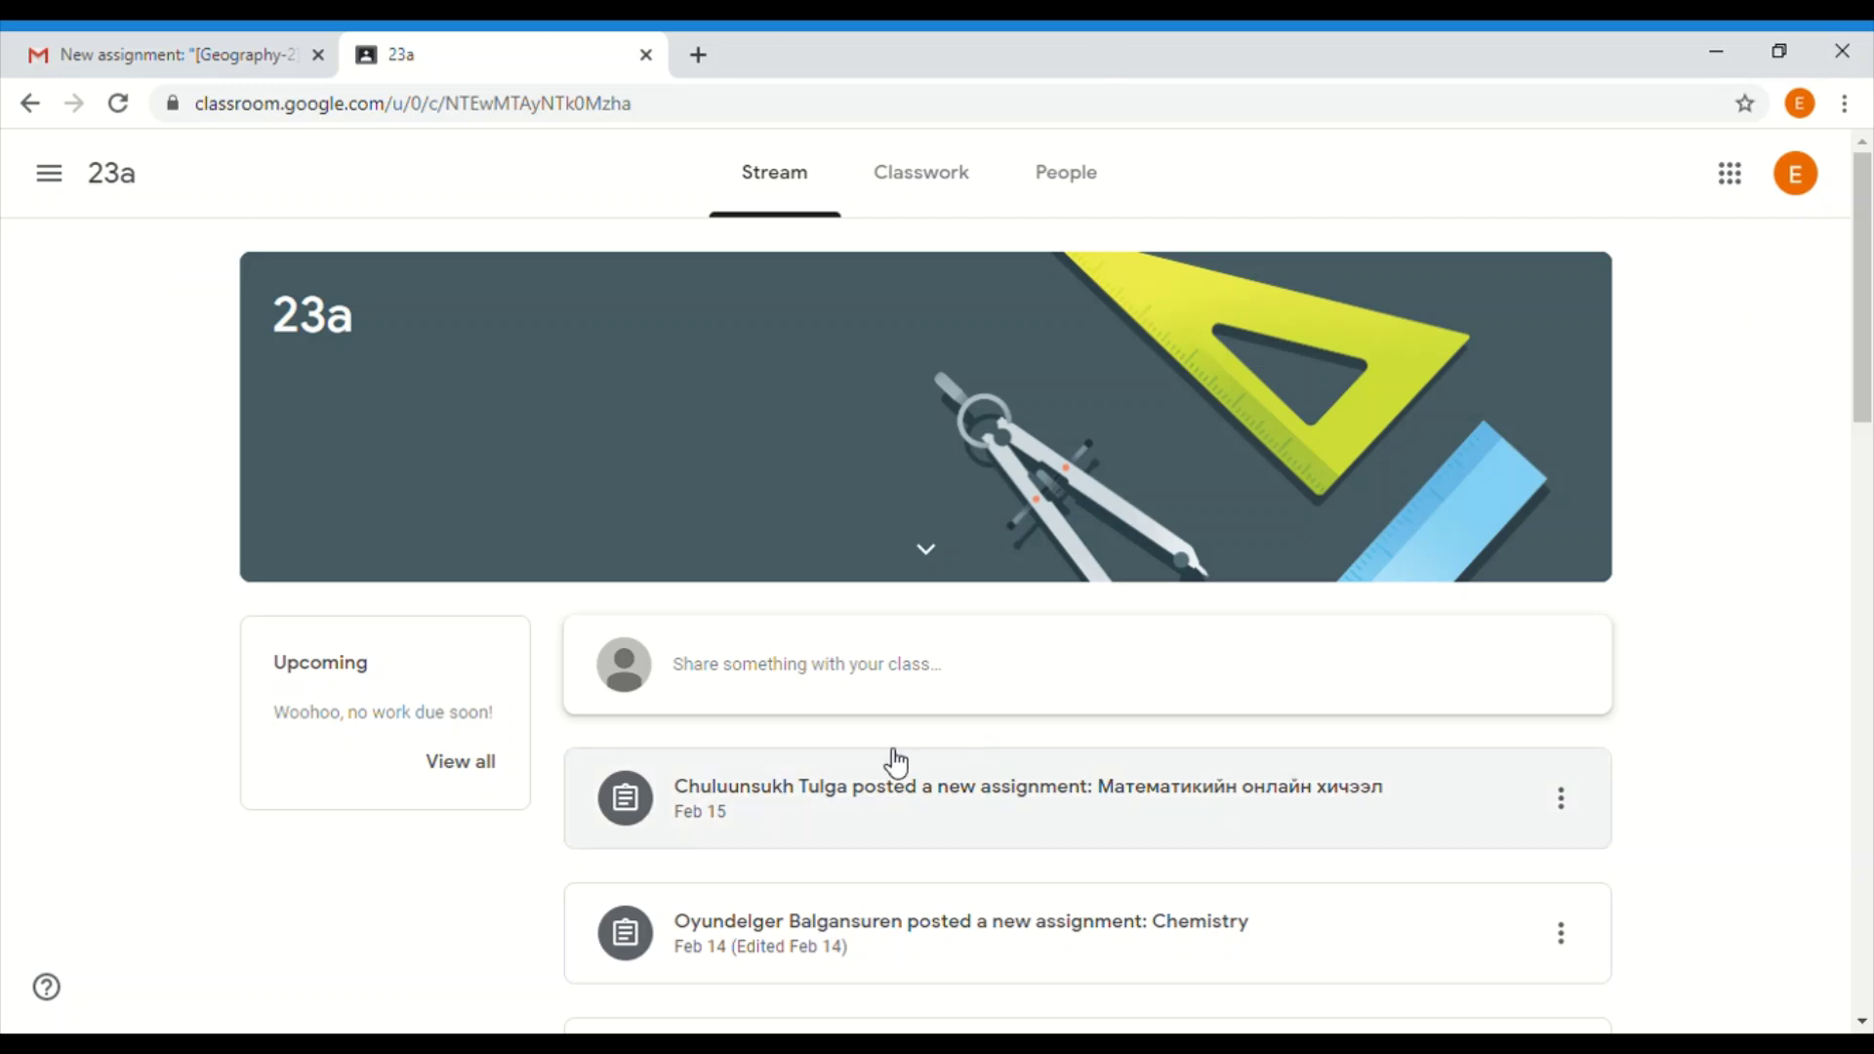
- Look through the posts and assignments in the 23a class stream
{"action": "scroll", "coordinate": [541, 700], "scroll_direction": "down", "scroll_amount": 8}
{"action": "scroll", "coordinate": [542, 700], "scroll_direction": "up", "scroll_amount": 8}
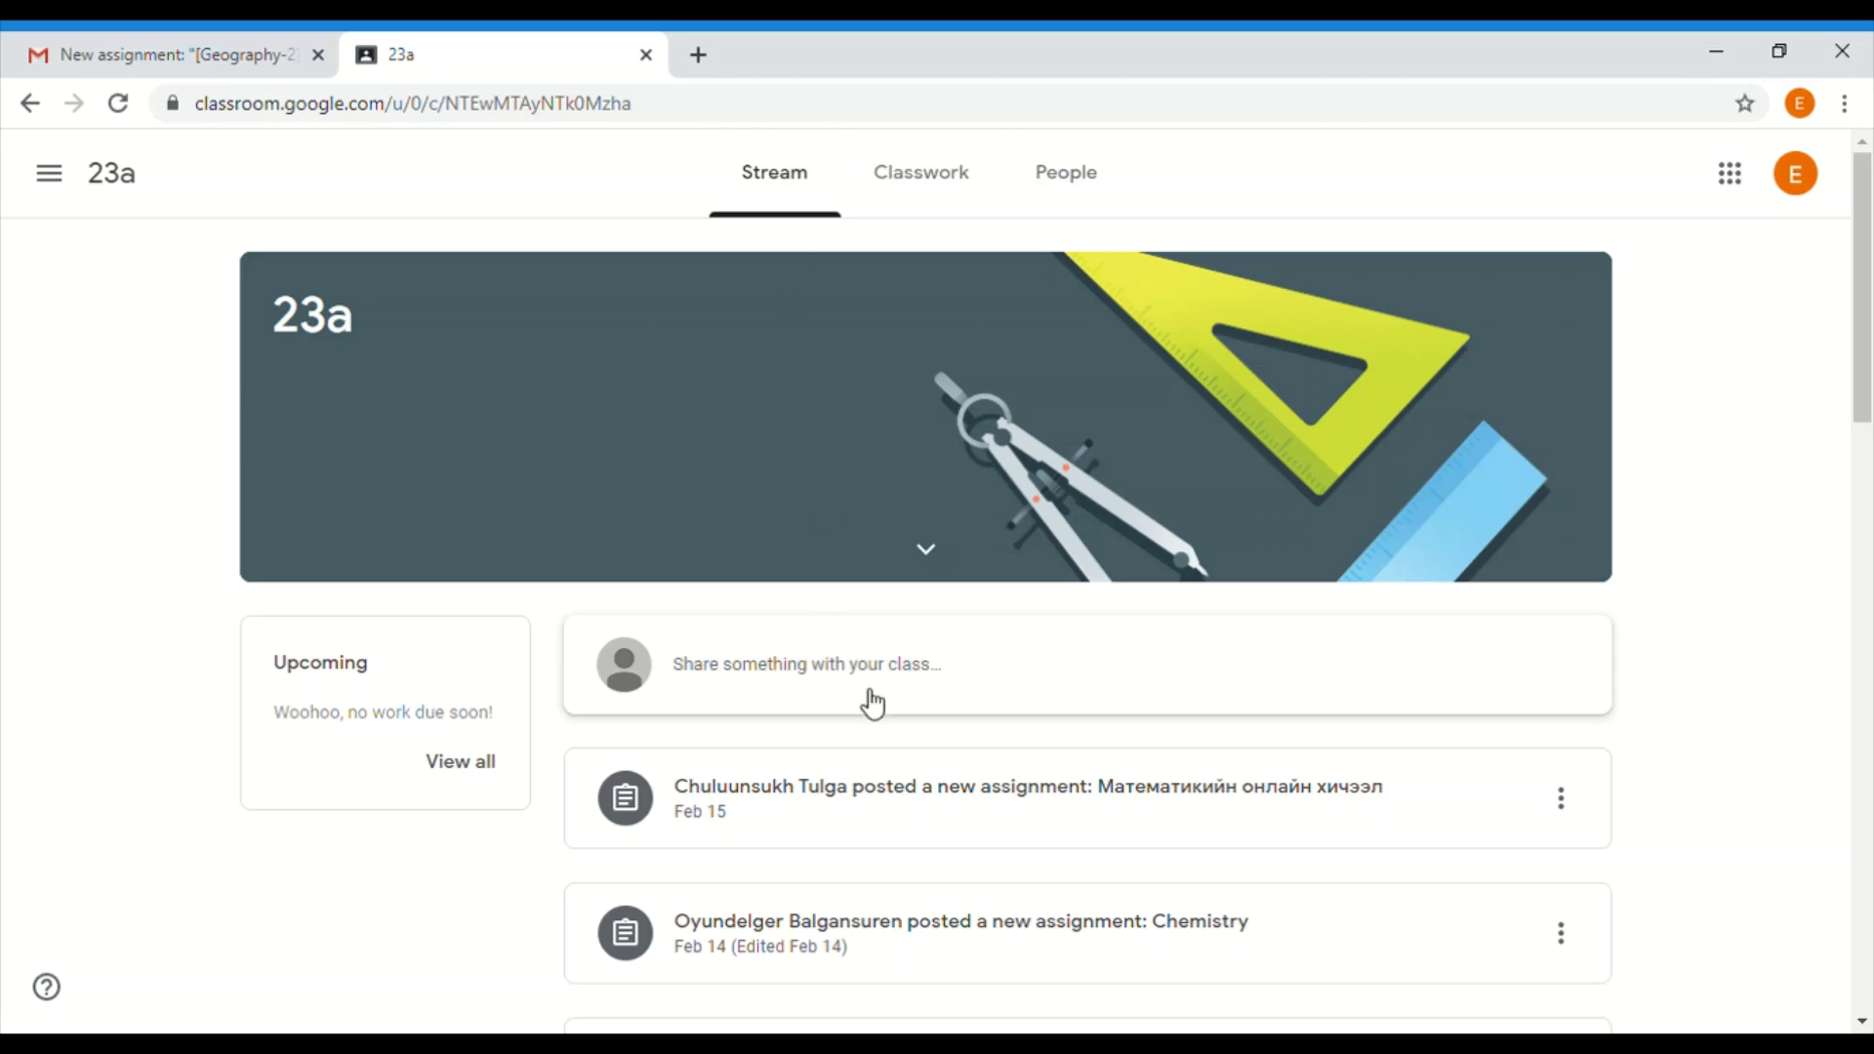
{"action": "scroll", "coordinate": [917, 761], "scroll_direction": "down", "scroll_amount": 3}
{"action": "scroll", "coordinate": [922, 742], "scroll_direction": "down", "scroll_amount": 3}
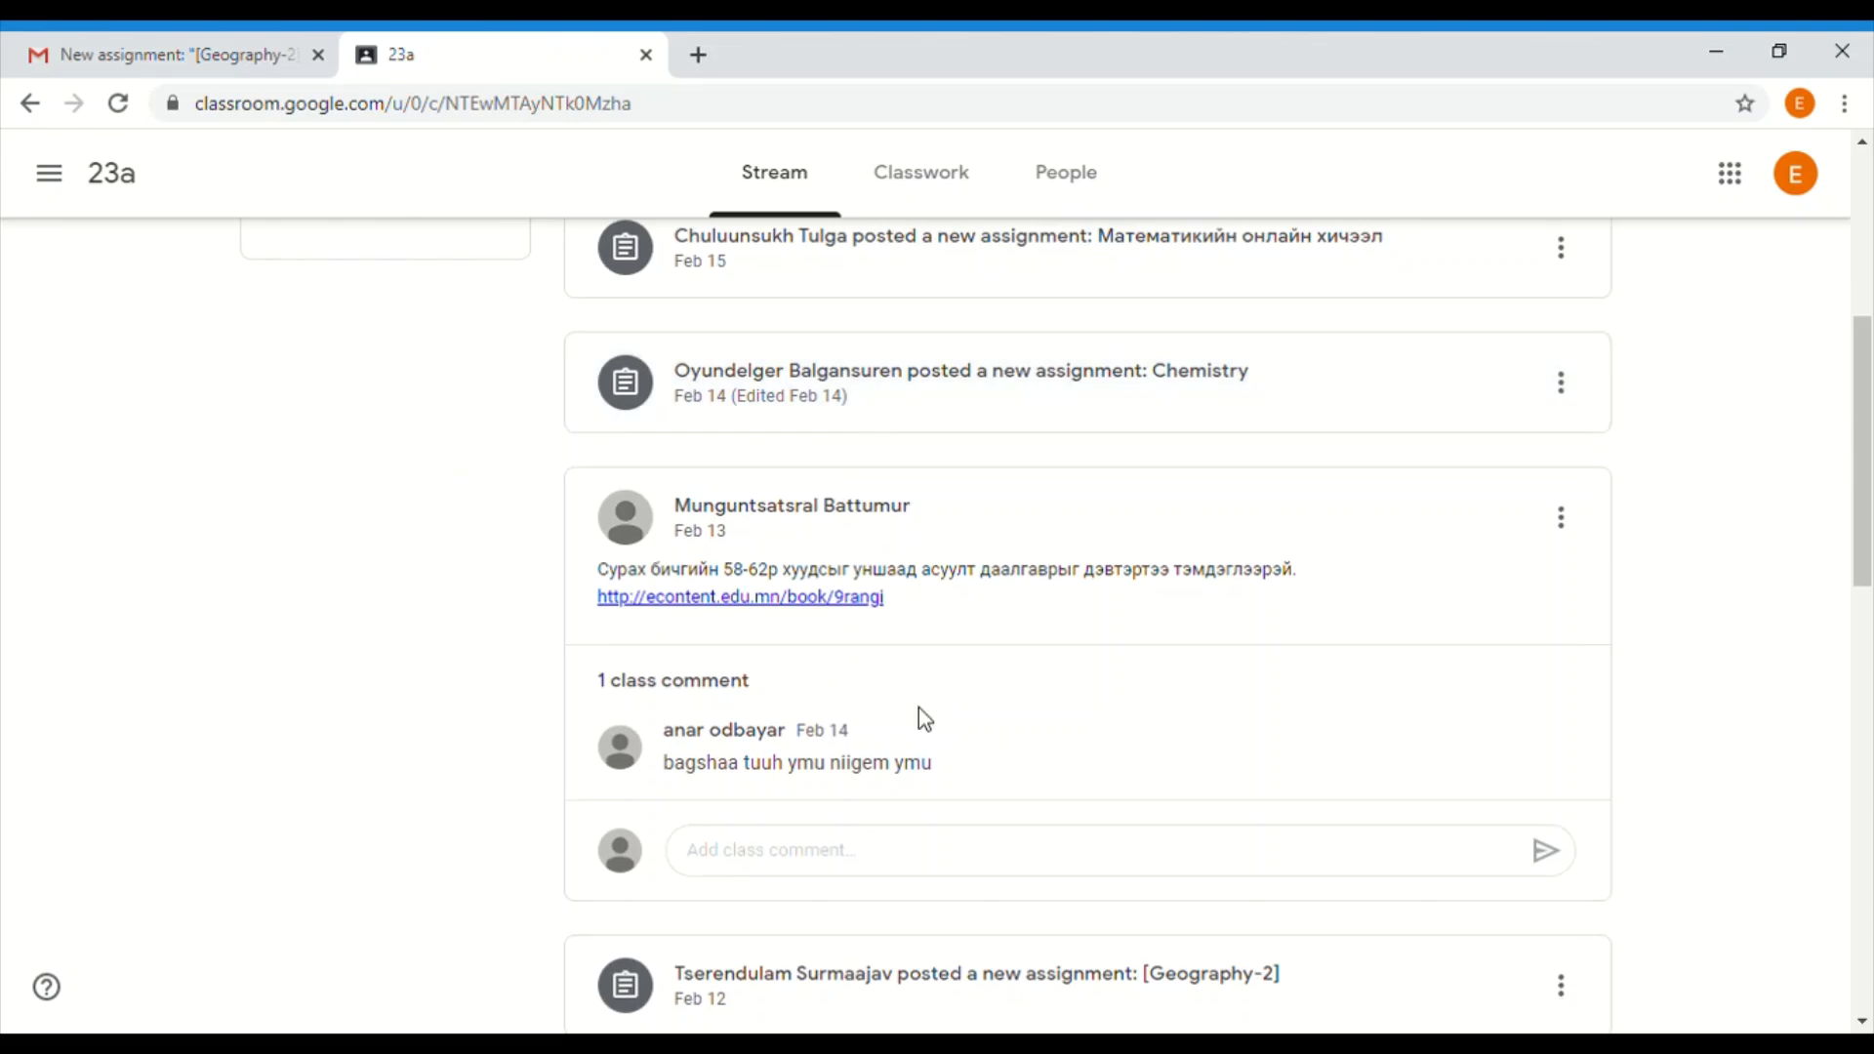
{"action": "scroll", "coordinate": [922, 722], "scroll_direction": "down", "scroll_amount": 6}
{"action": "scroll", "coordinate": [921, 720], "scroll_direction": "down", "scroll_amount": 5}
{"action": "scroll", "coordinate": [921, 720], "scroll_direction": "up", "scroll_amount": 12}
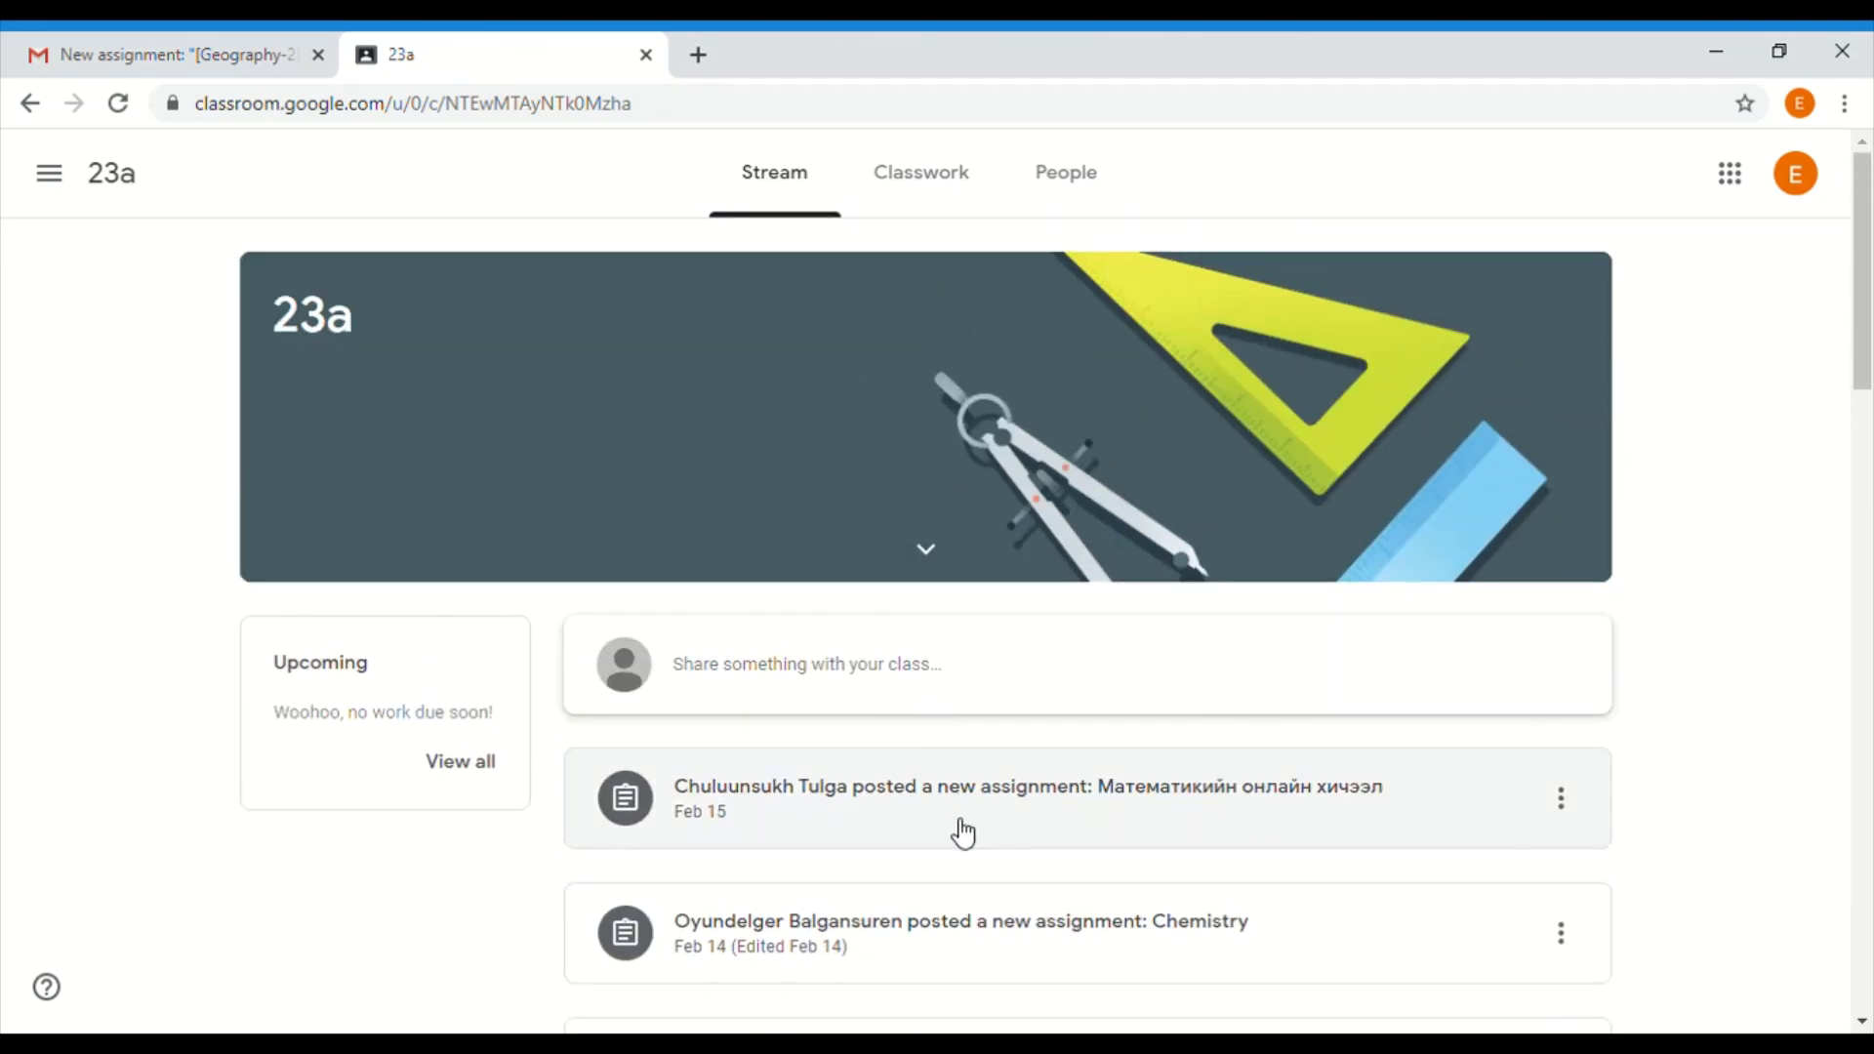
{"action": "scroll", "coordinate": [937, 873], "scroll_direction": "down", "scroll_amount": 4}
{"action": "scroll", "coordinate": [952, 878], "scroll_direction": "down", "scroll_amount": 3}
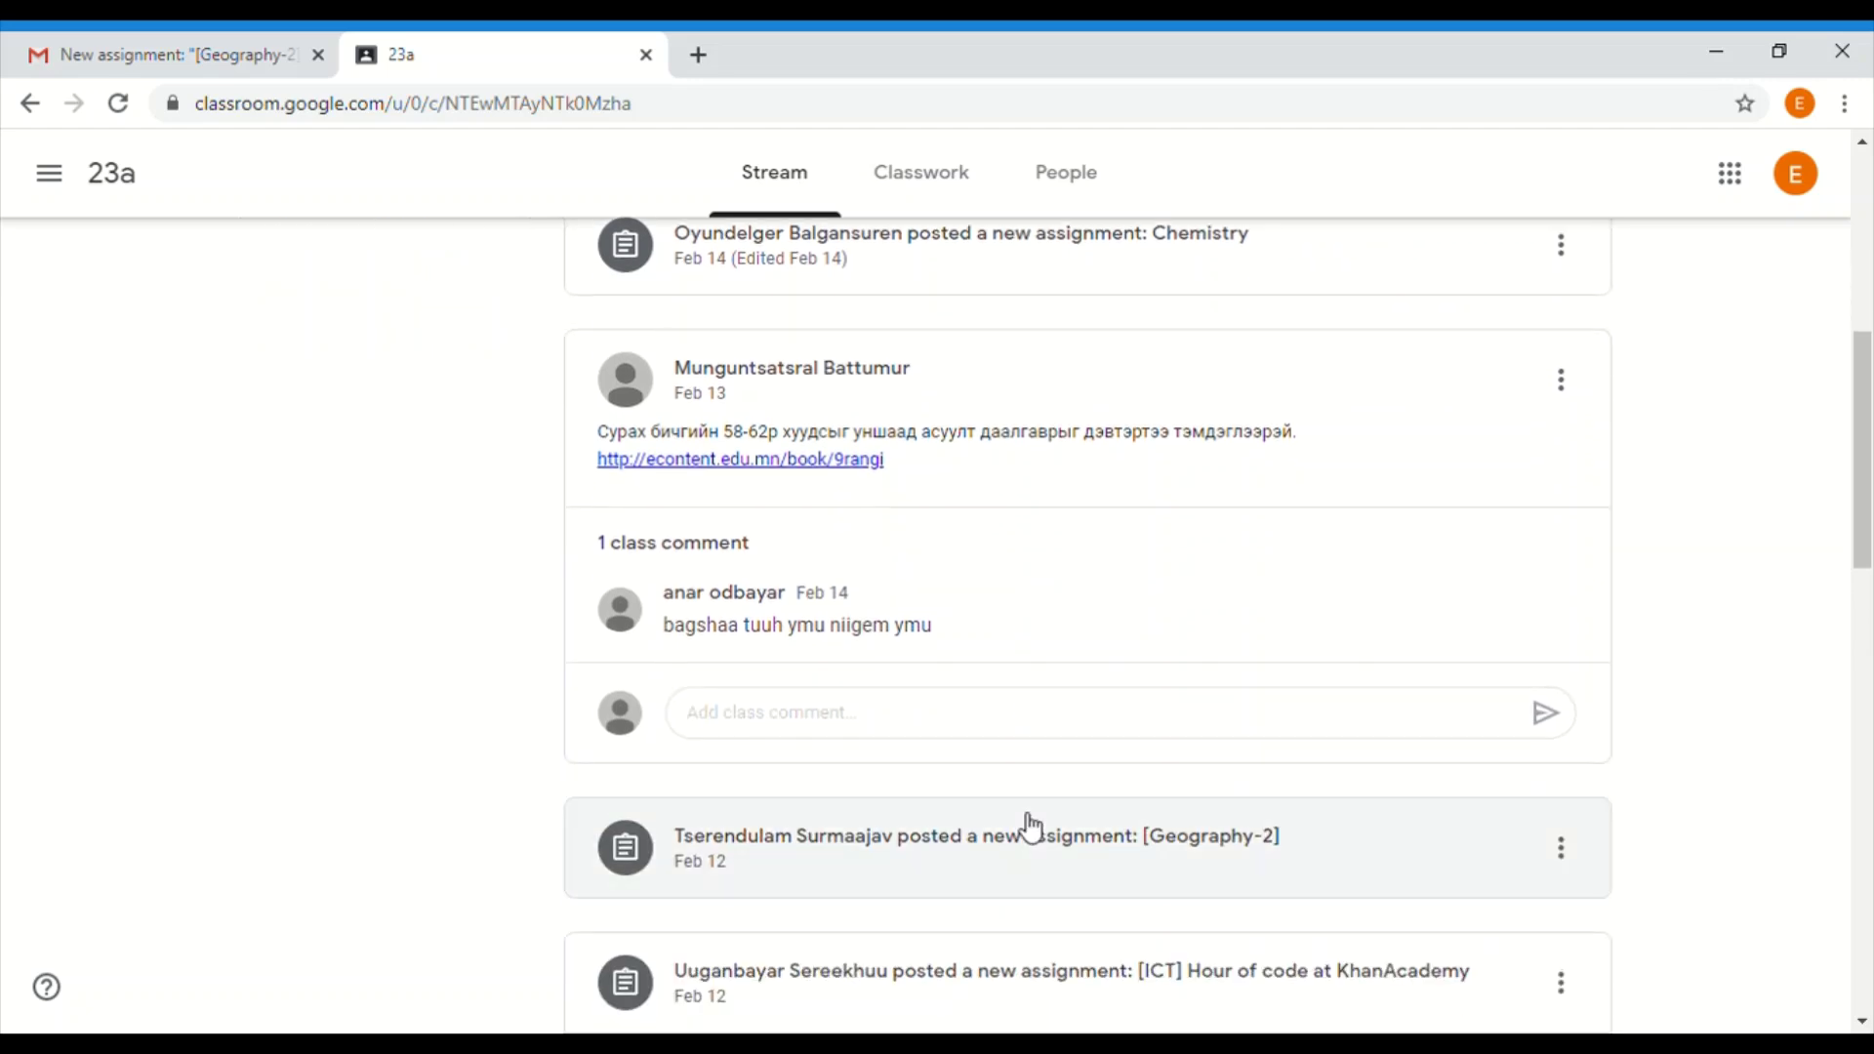
{"action": "scroll", "coordinate": [987, 699], "scroll_direction": "up", "scroll_amount": 8}
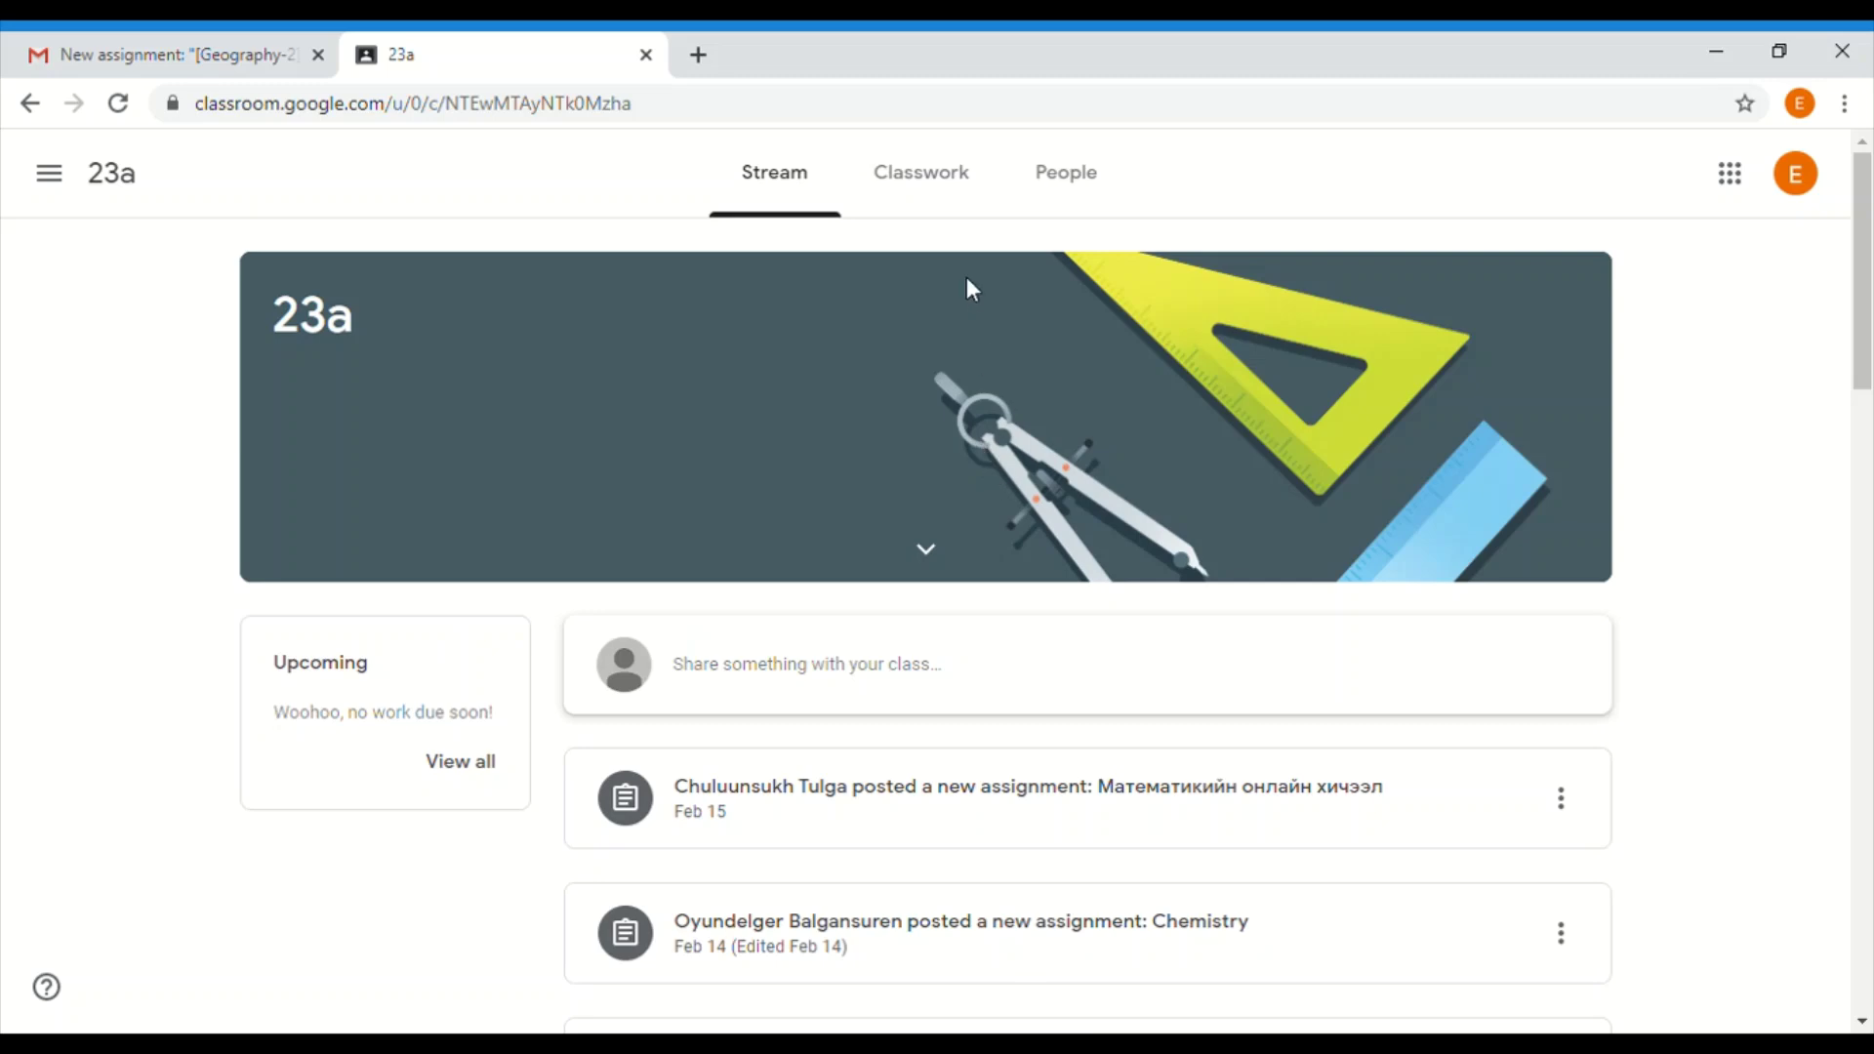
- Look over the class's classwork list and open the full details of the "Математикийн онлайн хичээл" assignment
{"action": "left_click", "coordinate": [935, 186]}
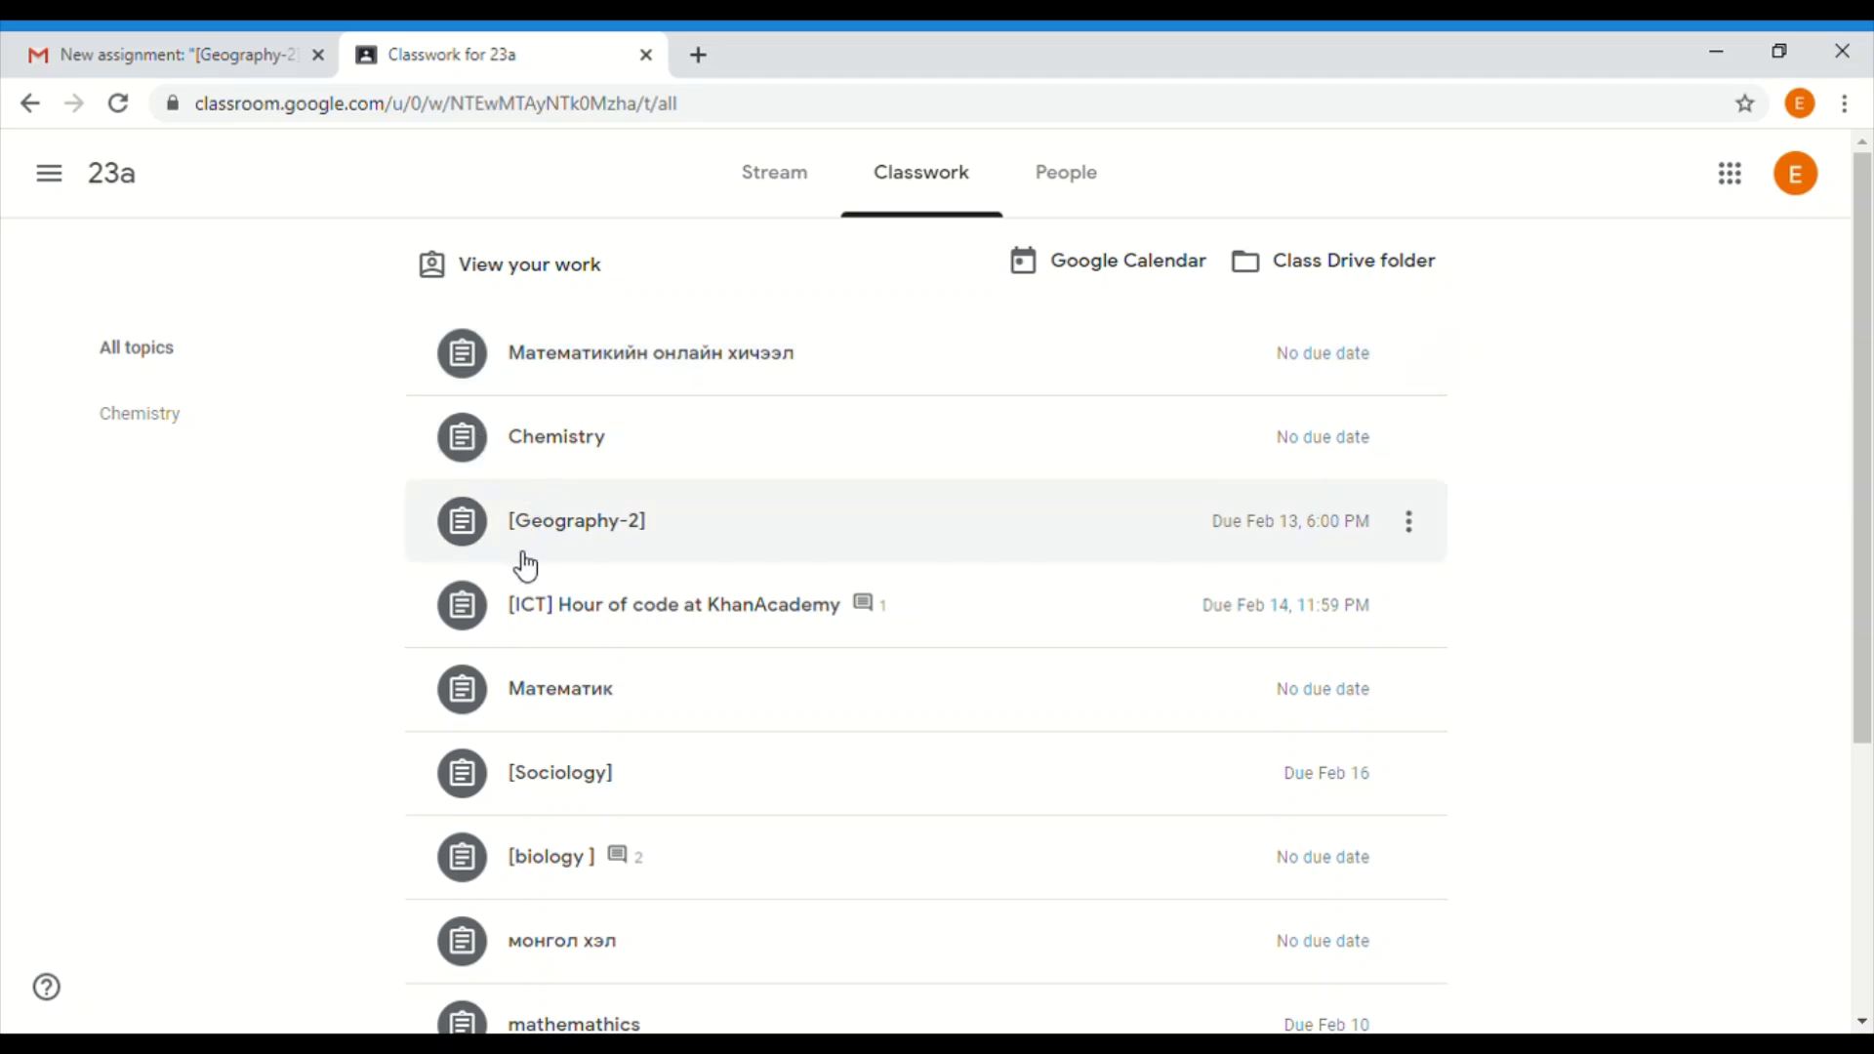
{"action": "scroll", "coordinate": [547, 557], "scroll_direction": "down", "scroll_amount": 1}
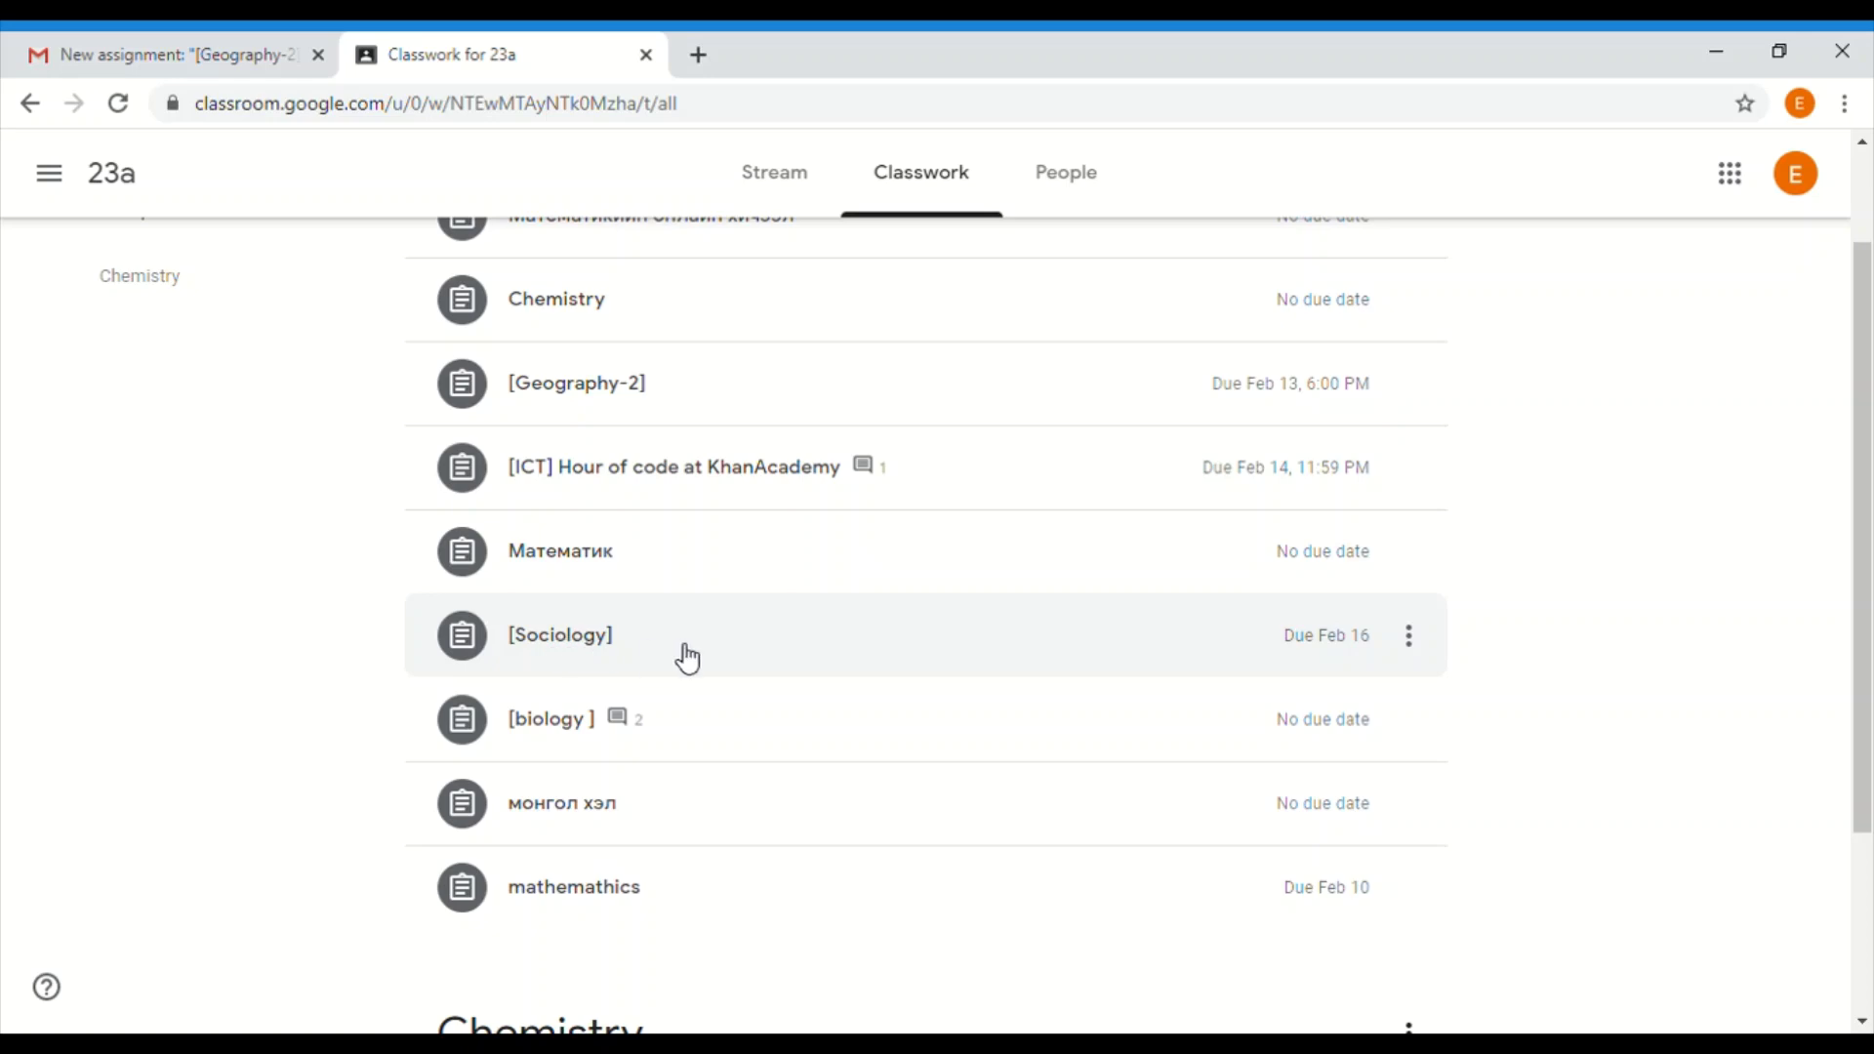
{"action": "scroll", "coordinate": [682, 657], "scroll_direction": "down", "scroll_amount": 3}
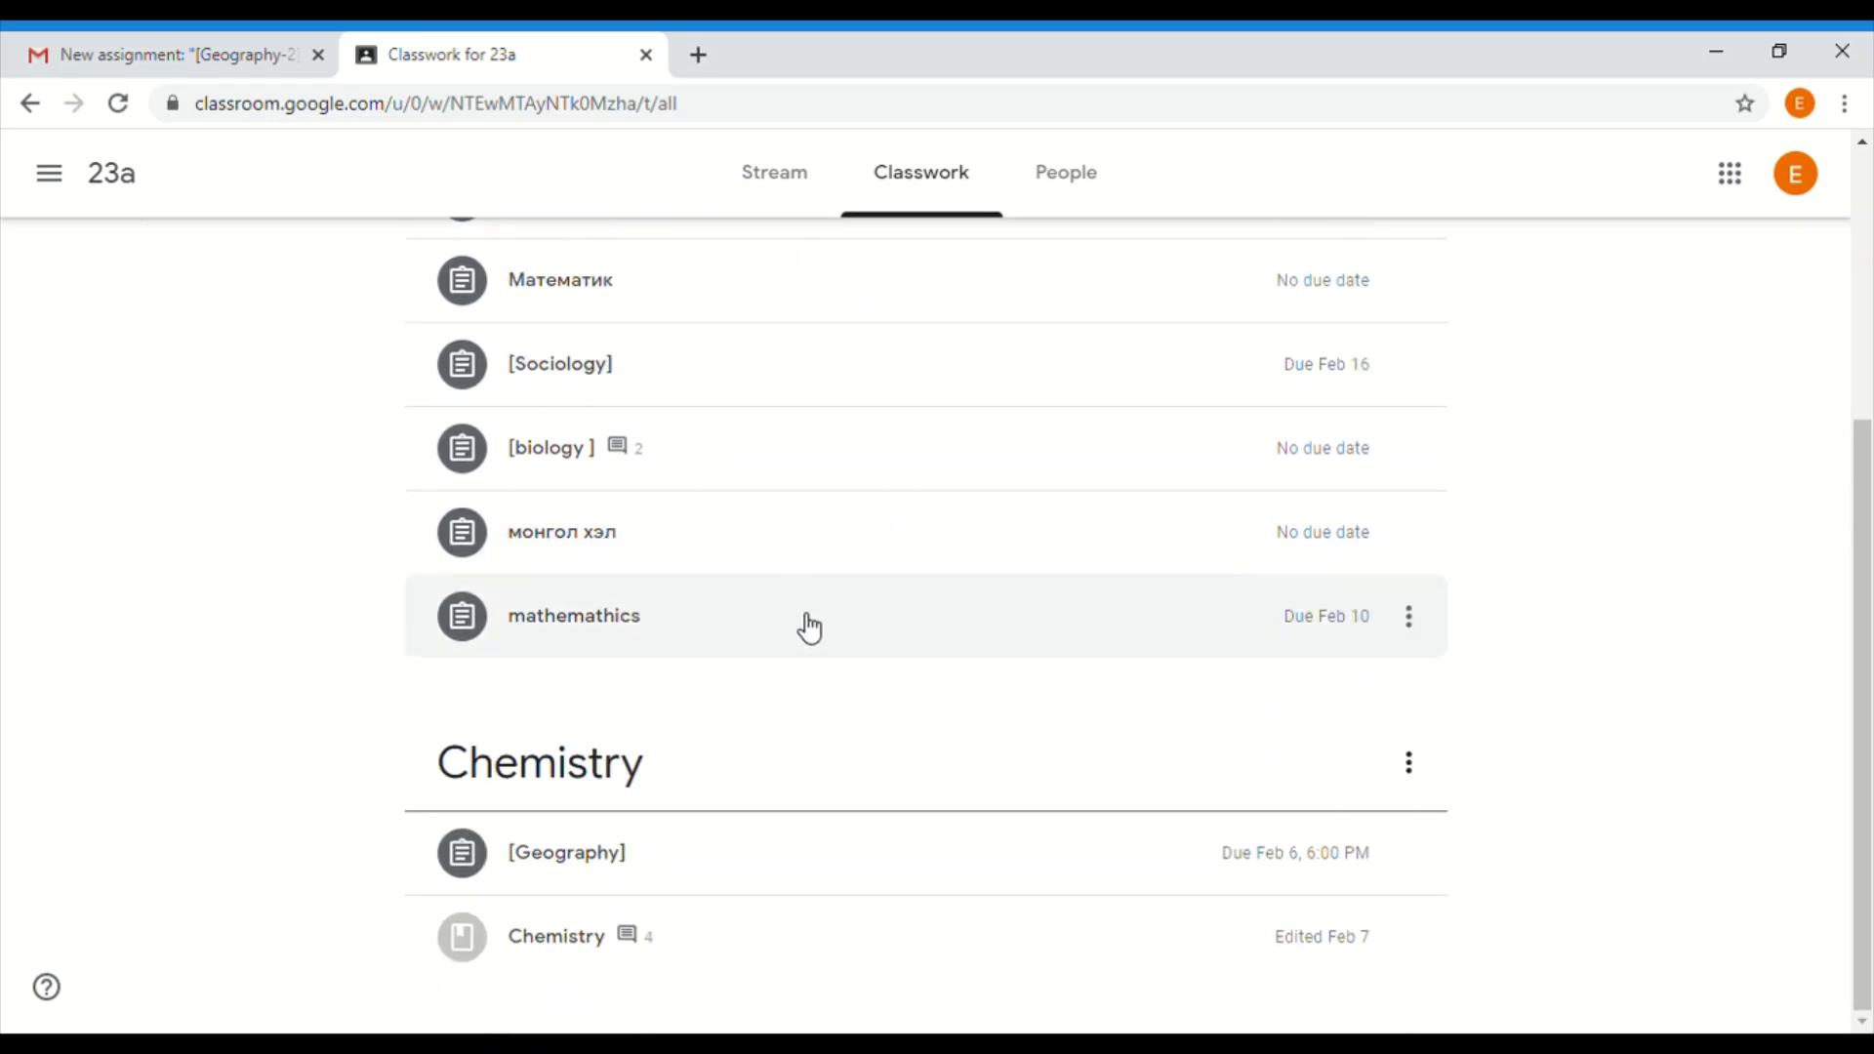
{"action": "scroll", "coordinate": [937, 569], "scroll_direction": "up", "scroll_amount": 3}
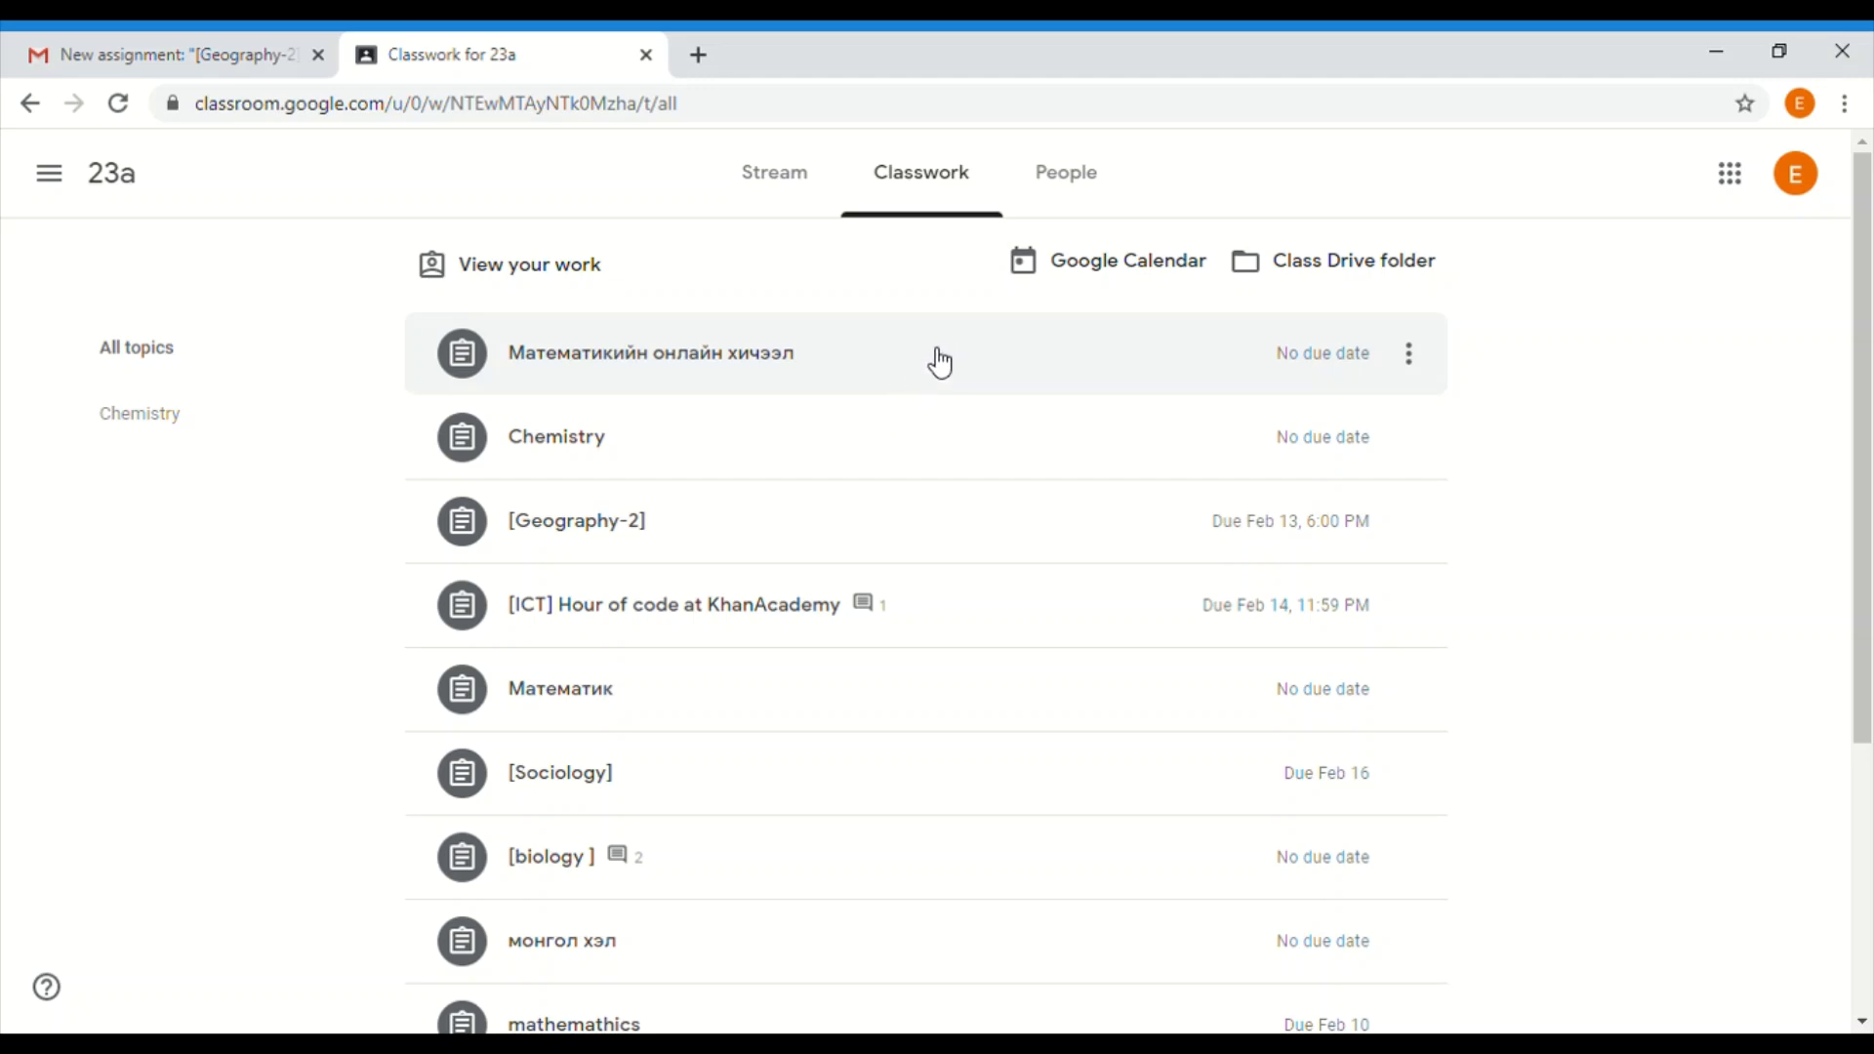
{"action": "left_click", "coordinate": [811, 388]}
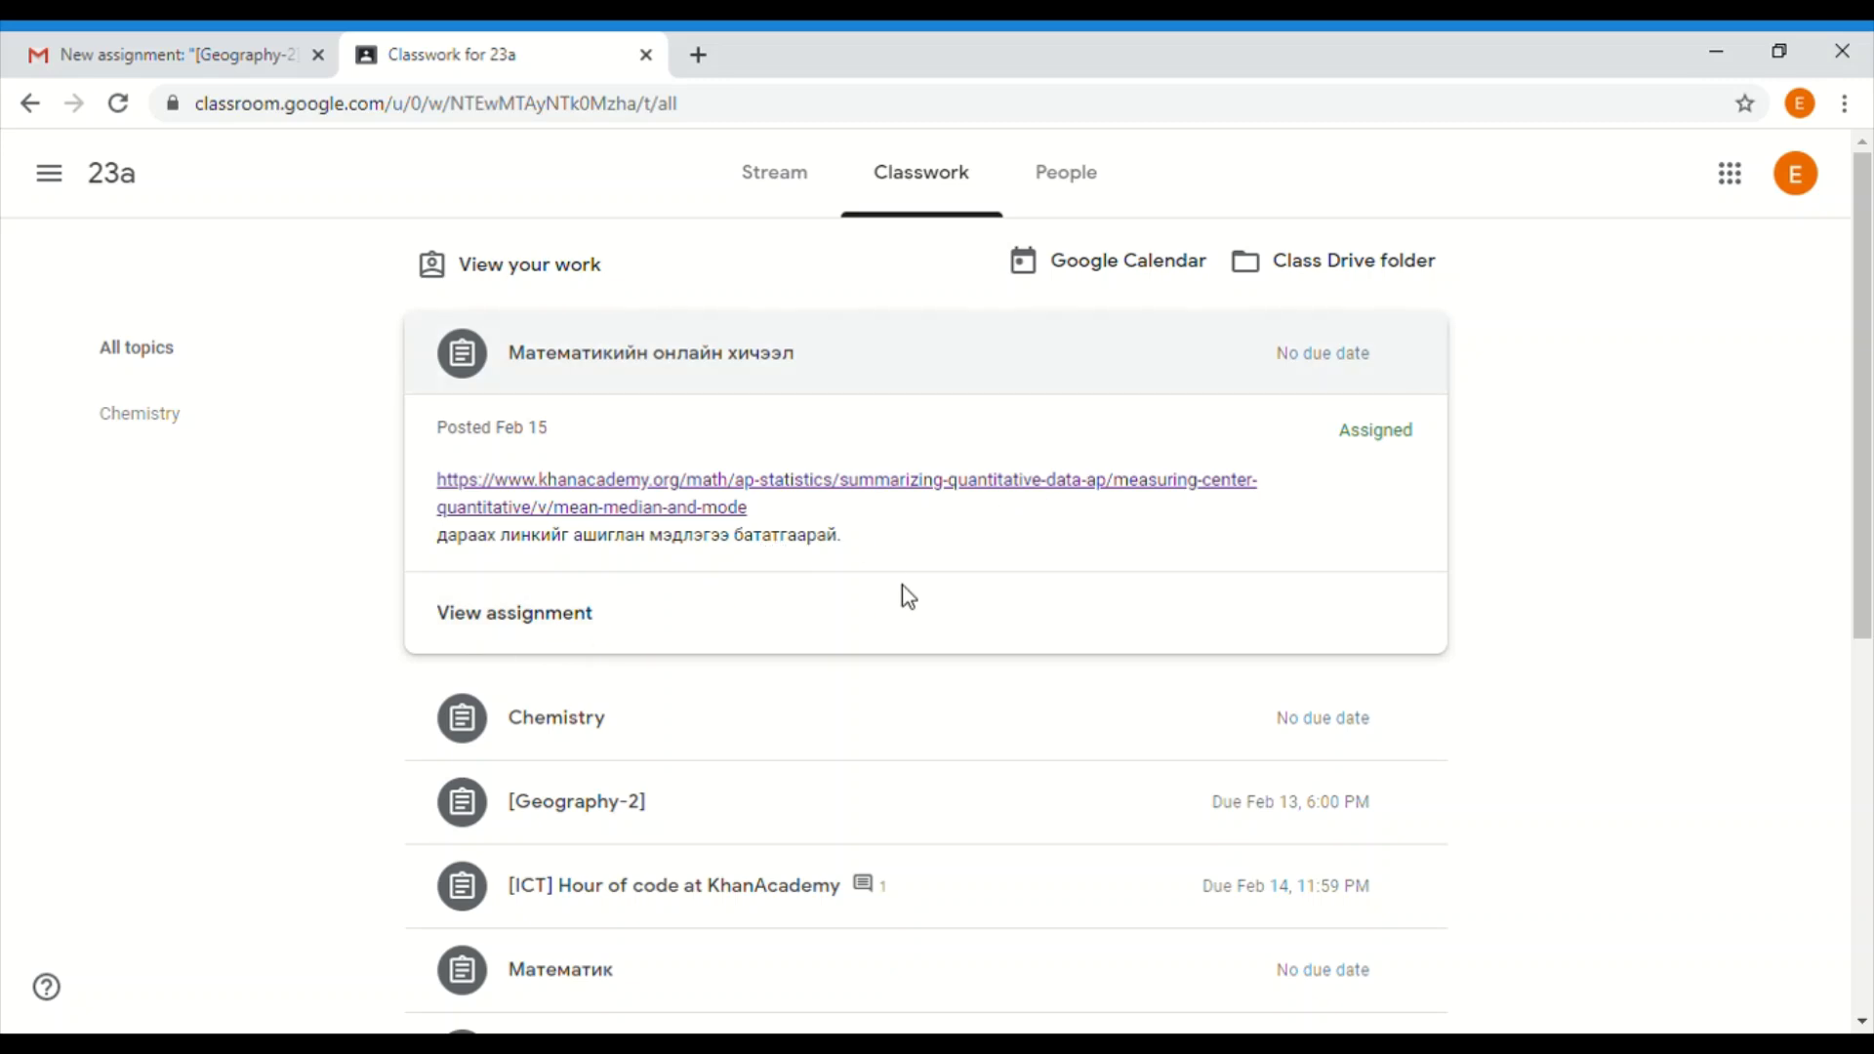
{"action": "left_click", "coordinate": [568, 636]}
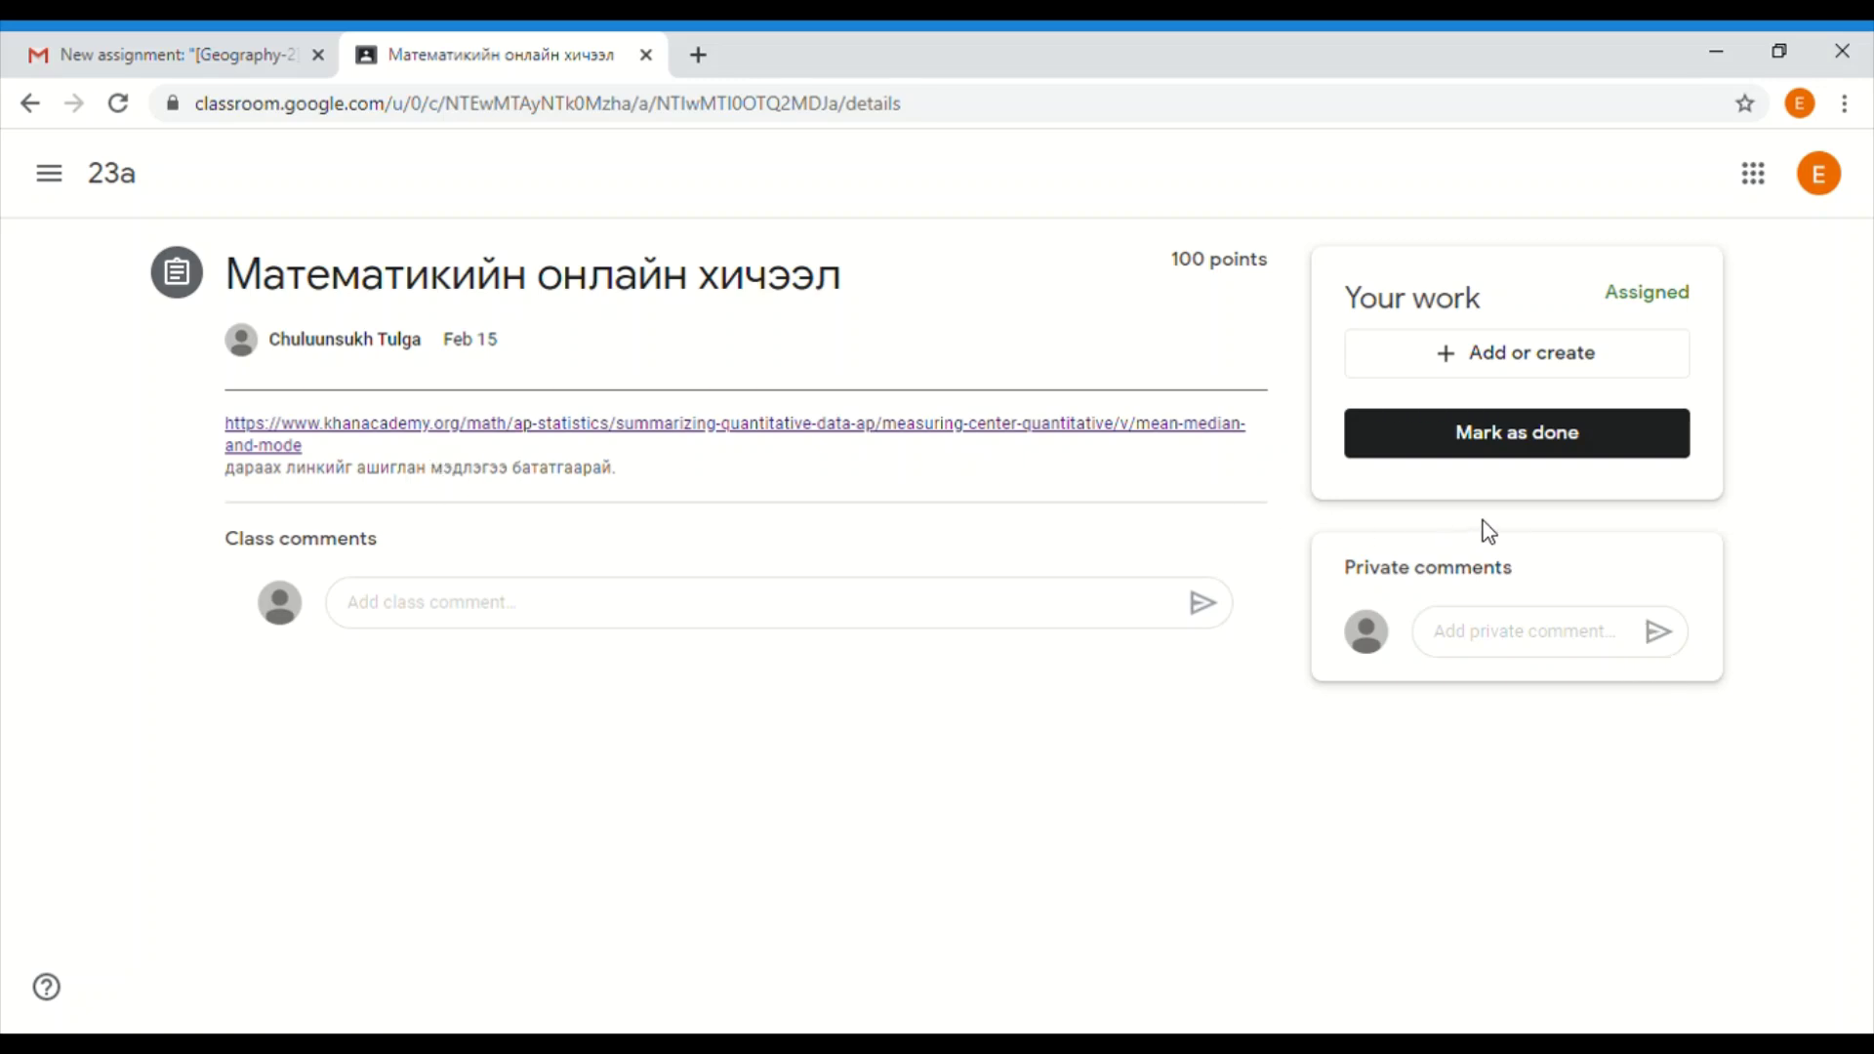
- Attach the recent Google Drive image FB_IMG_1581921602215.jpg to the assignment work
{"action": "left_click", "coordinate": [1513, 366]}
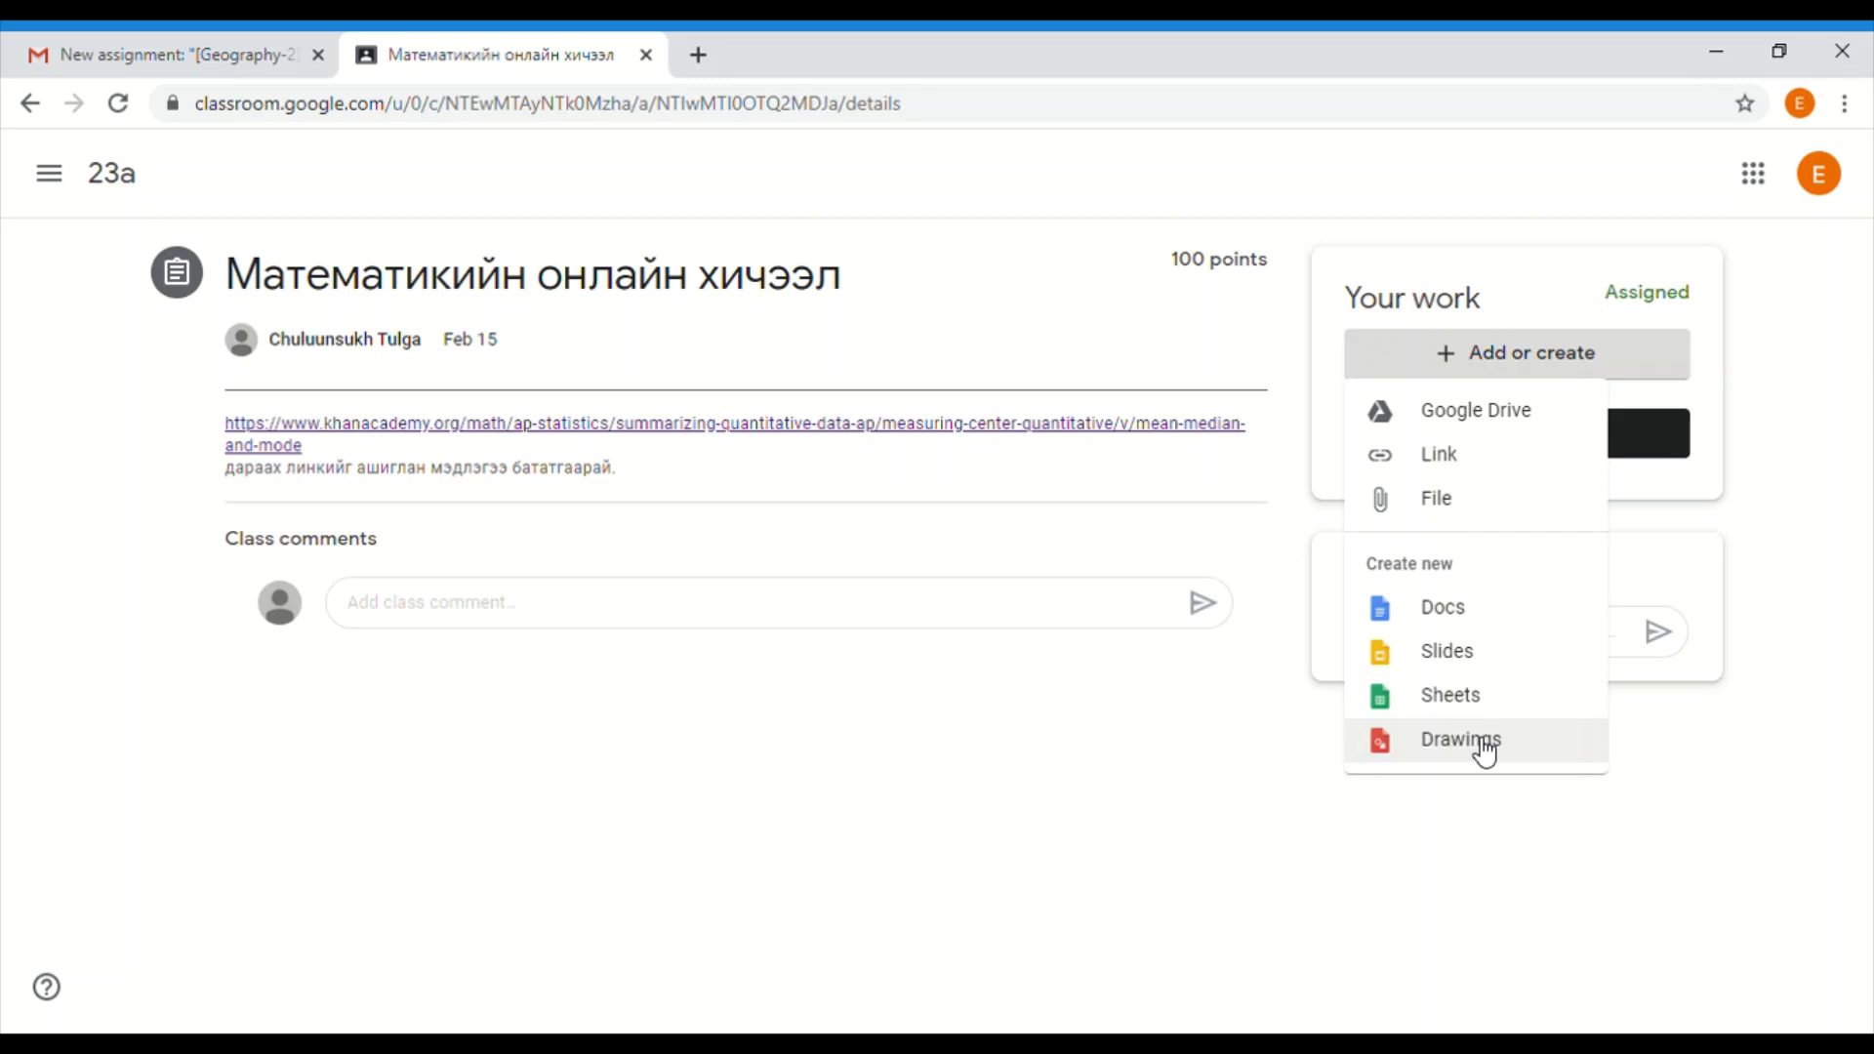
{"action": "left_click", "coordinate": [1493, 422]}
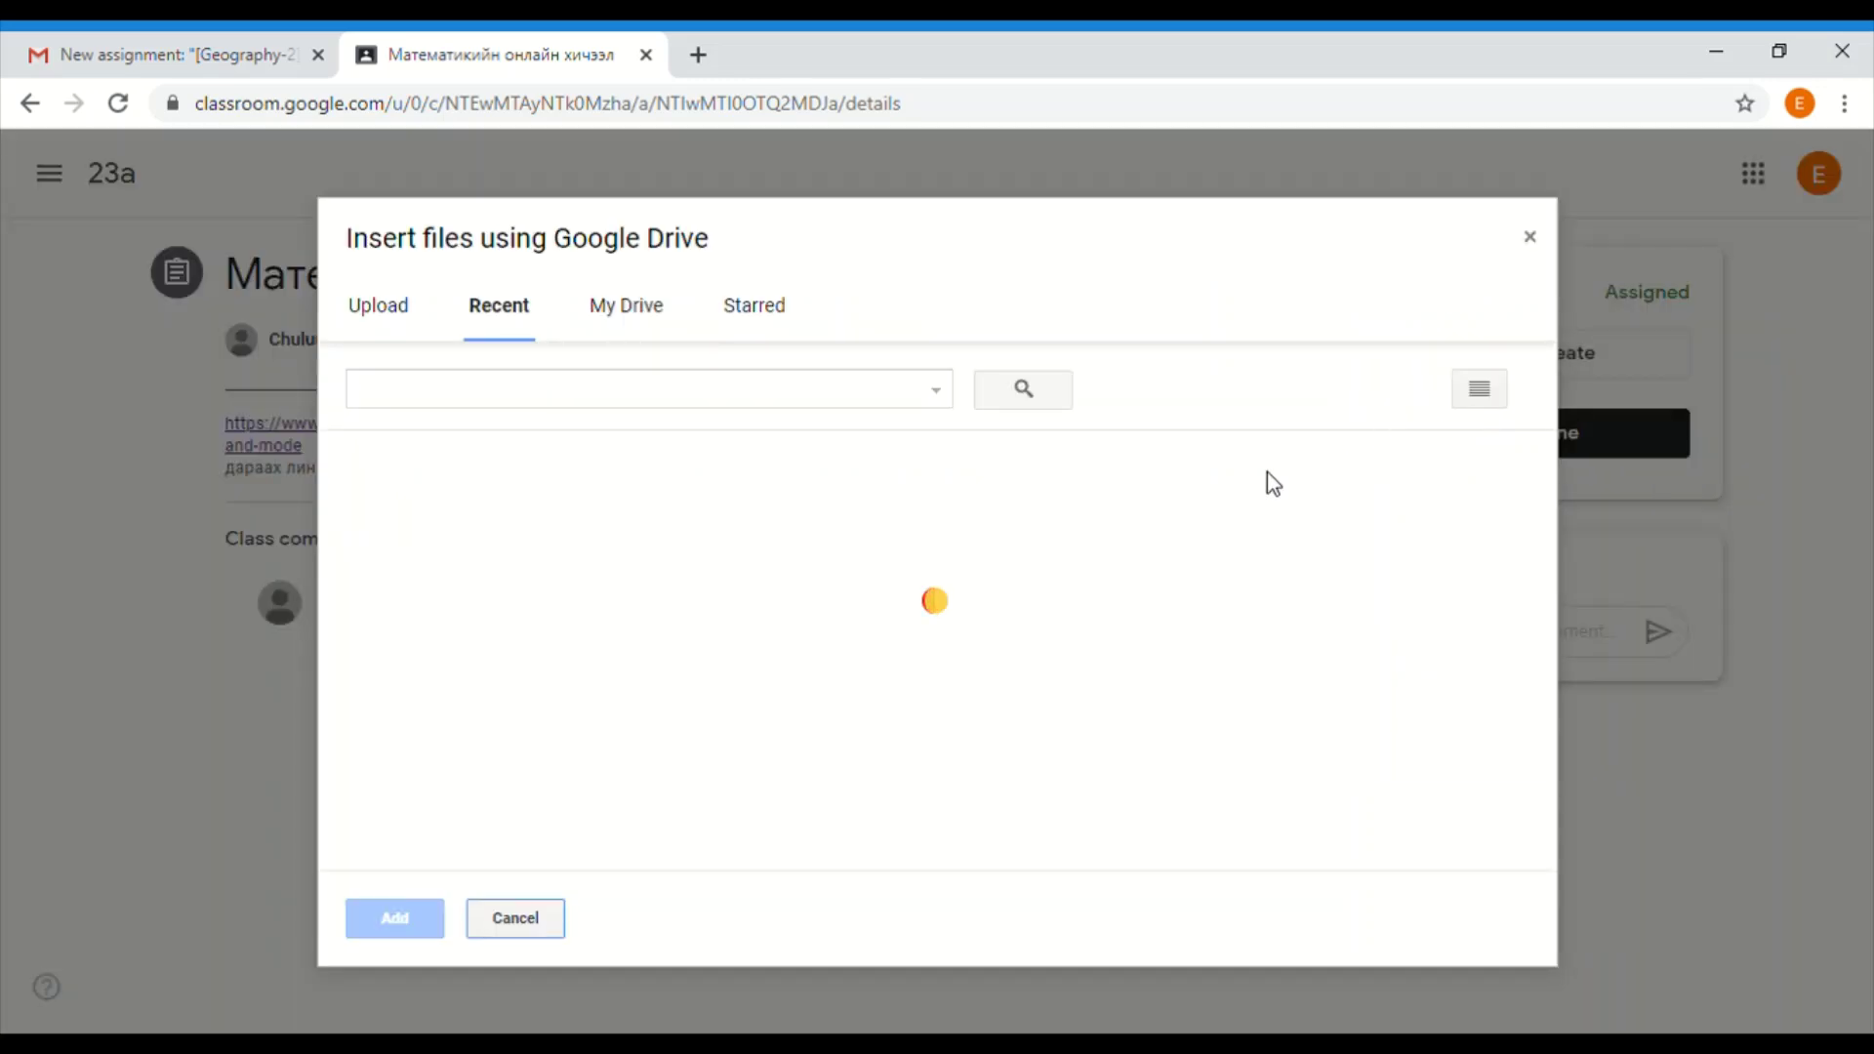
{"action": "left_click", "coordinate": [1109, 593]}
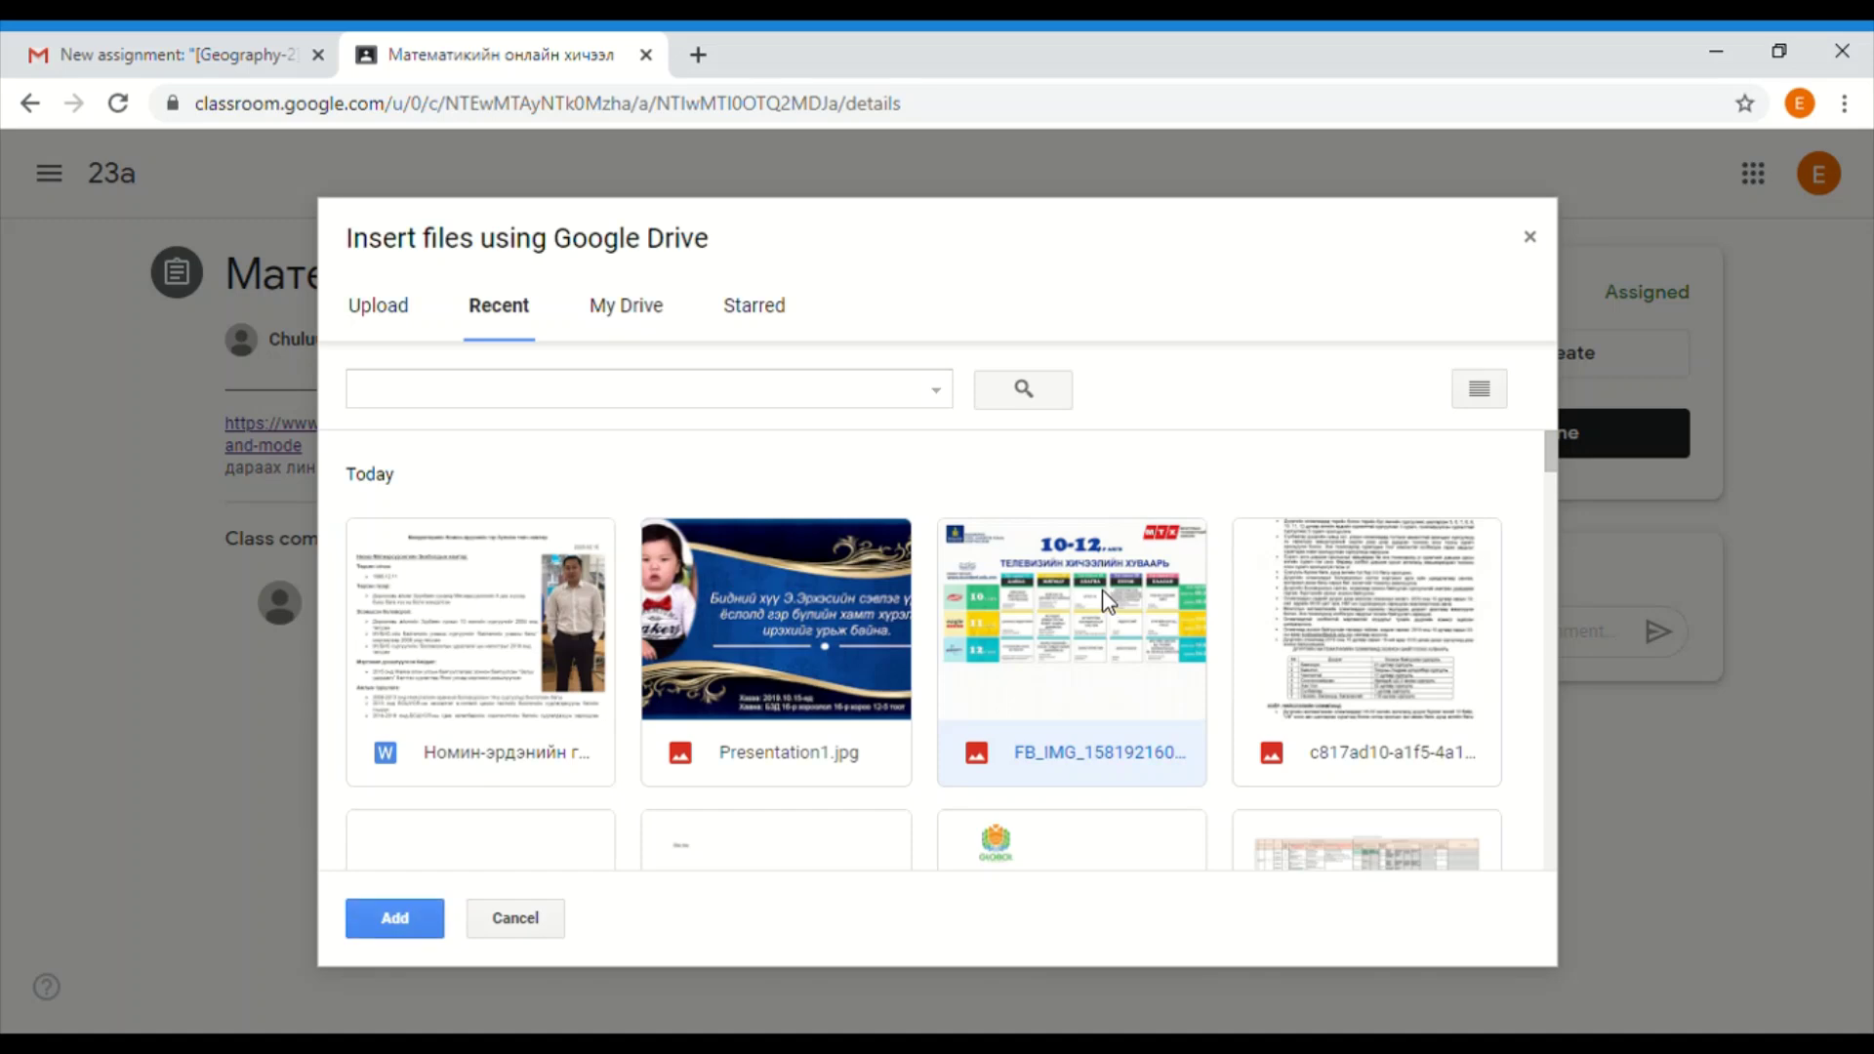
{"action": "left_click", "coordinate": [414, 930]}
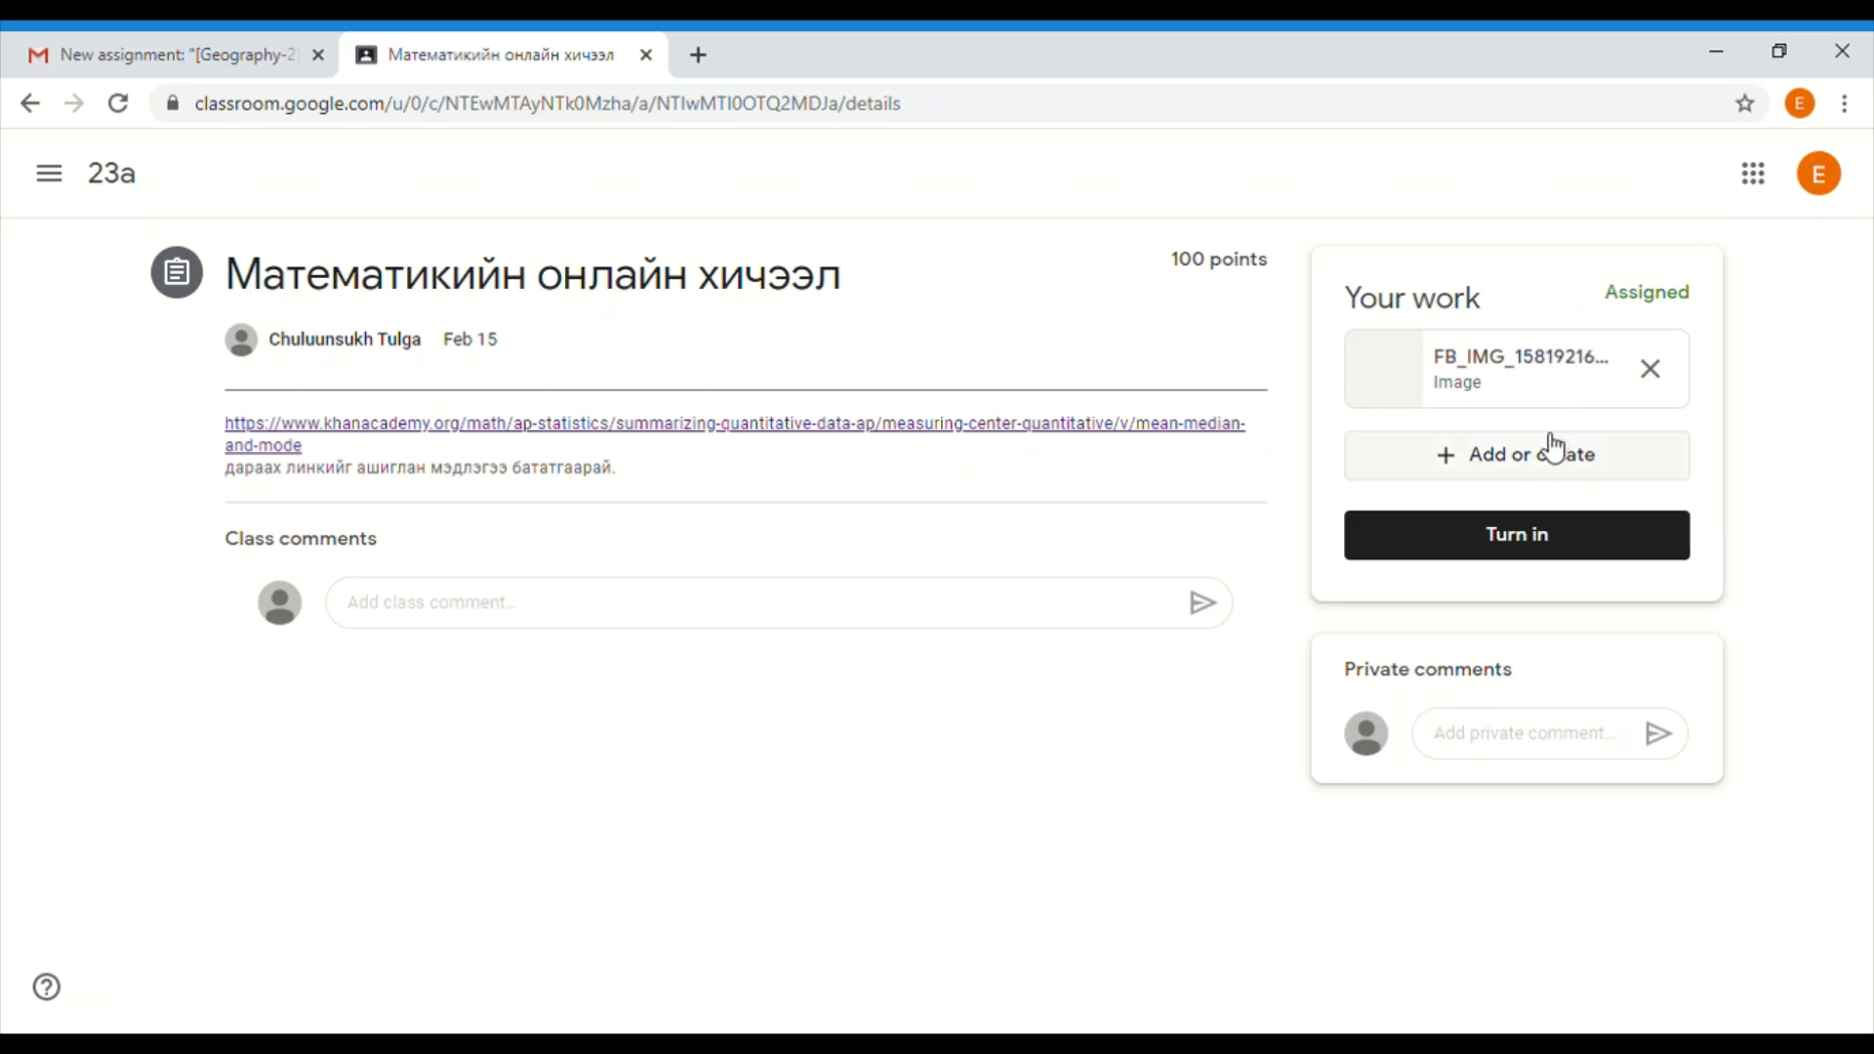
{"action": "left_click", "coordinate": [1523, 463]}
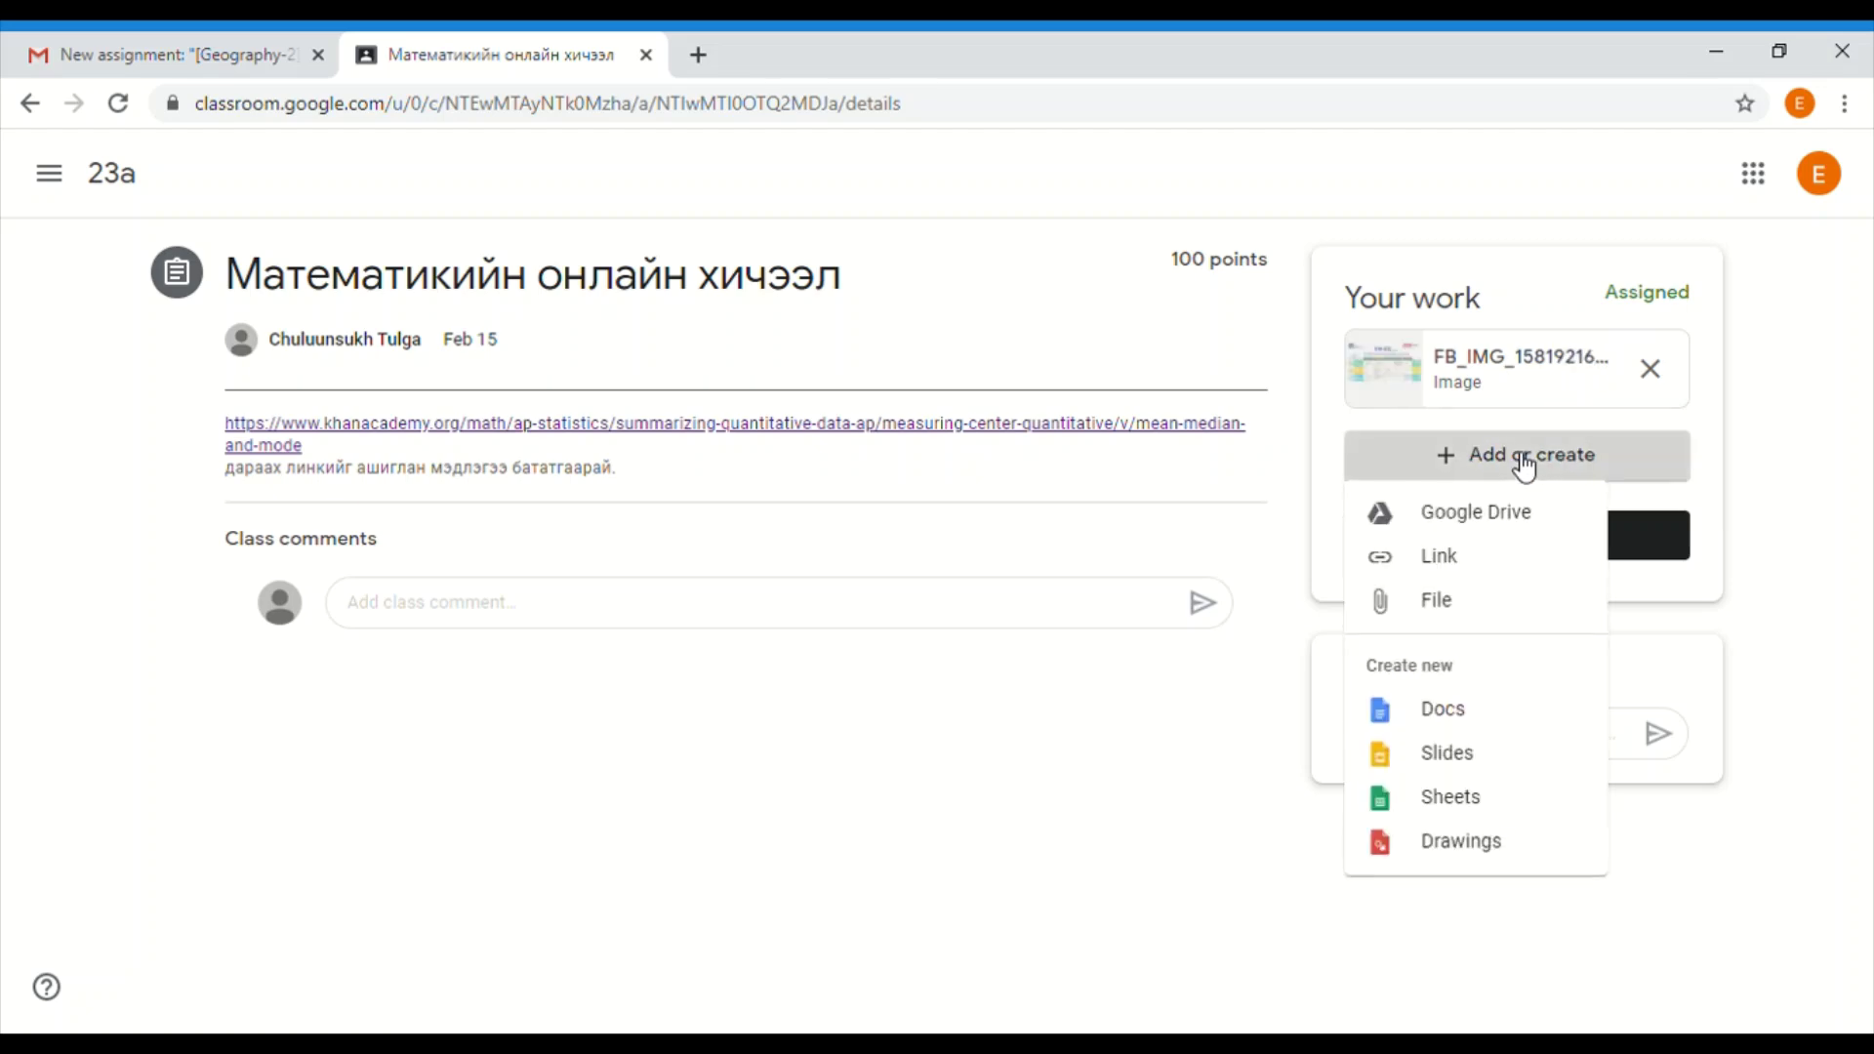
{"action": "left_click", "coordinate": [1481, 563]}
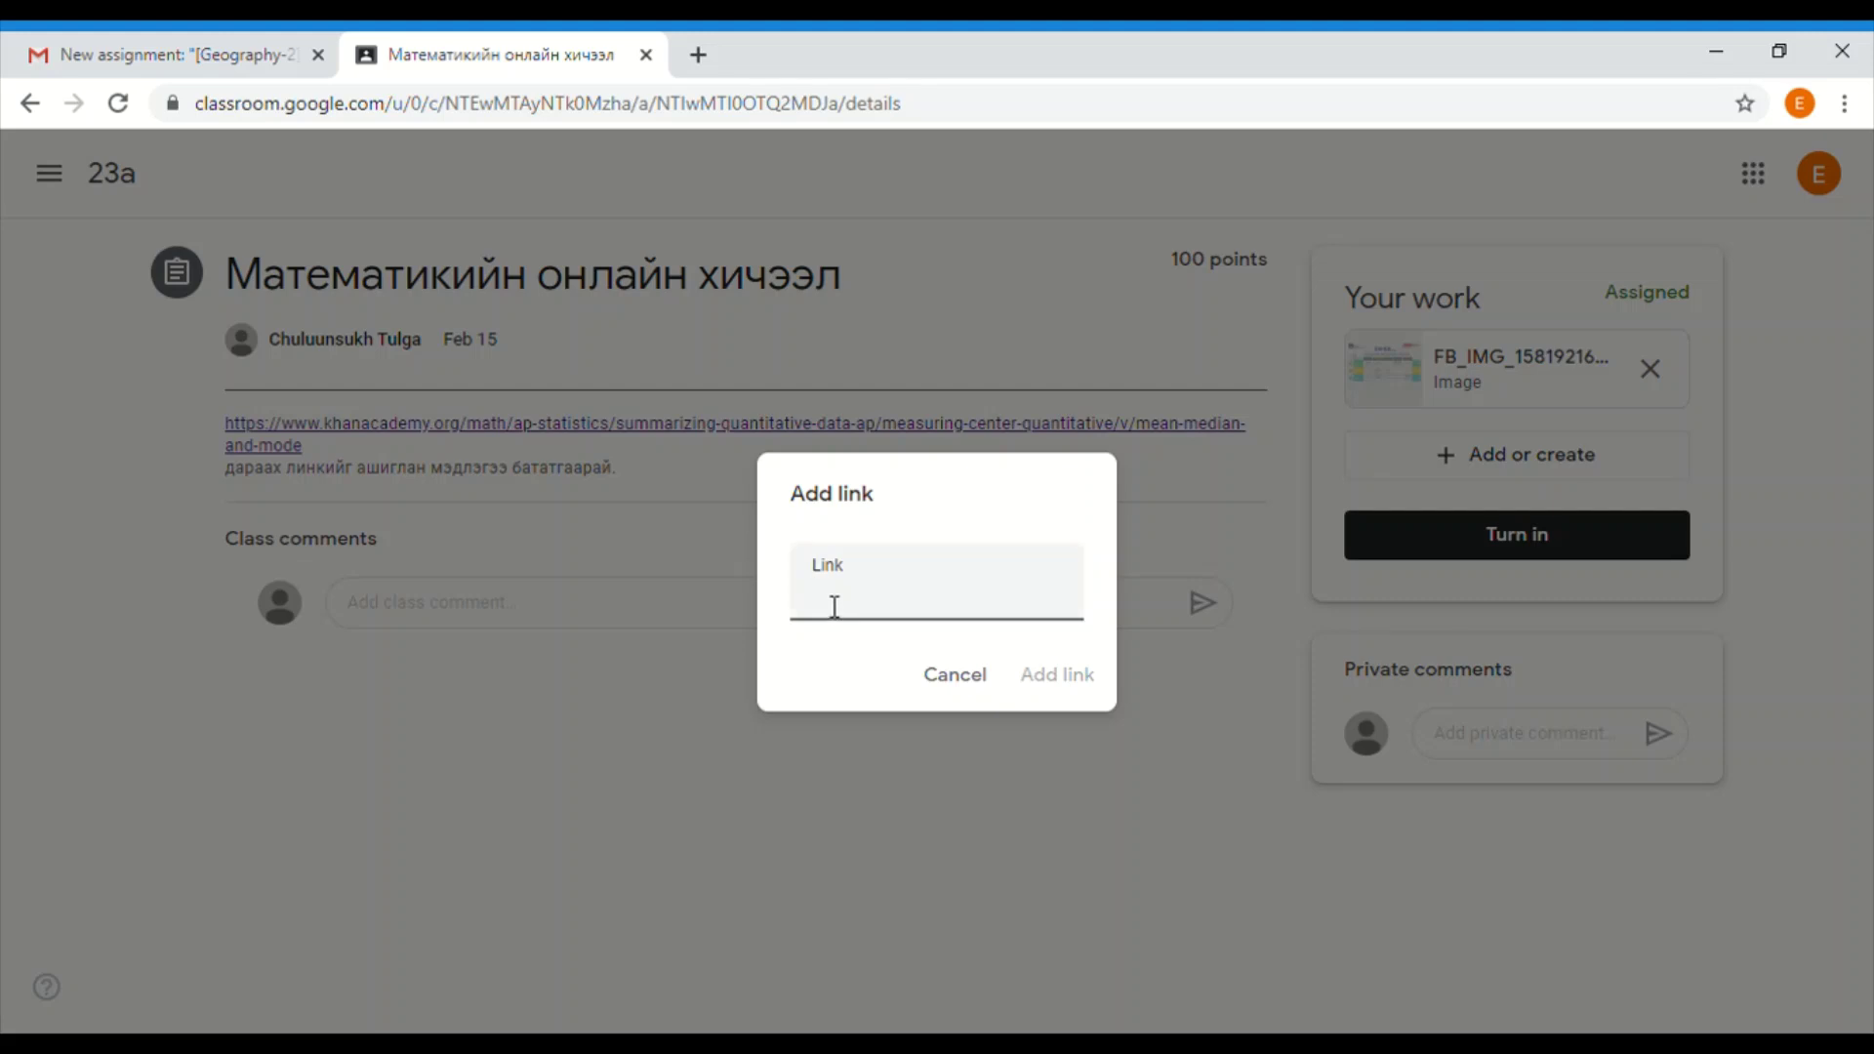
{"action": "type", "text": "sdgfg"}
{"action": "left_click", "coordinate": [974, 689]}
- Upload the file c817ad10-a1f5-4a19-9c49-9142568eecf4.jpg from the device as a second attachment to the assignment work
{"action": "left_click", "coordinate": [1588, 459]}
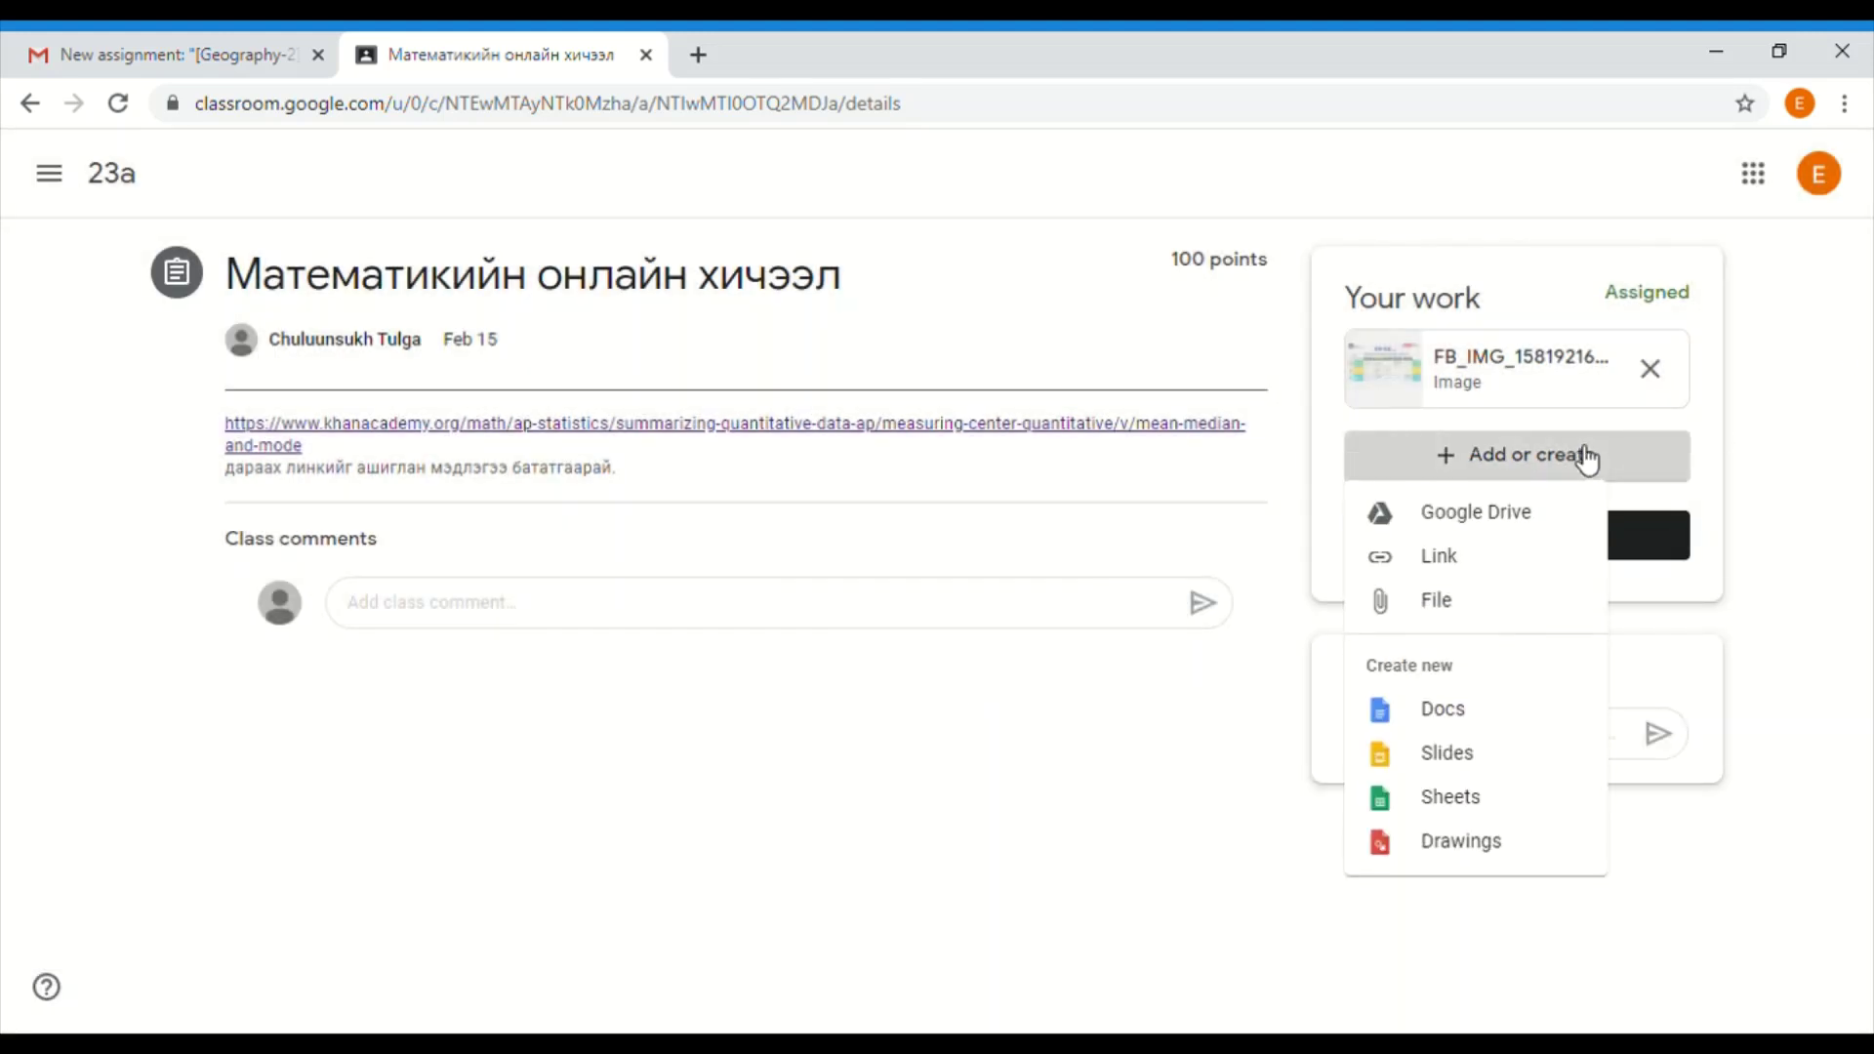
{"action": "left_click", "coordinate": [1469, 602]}
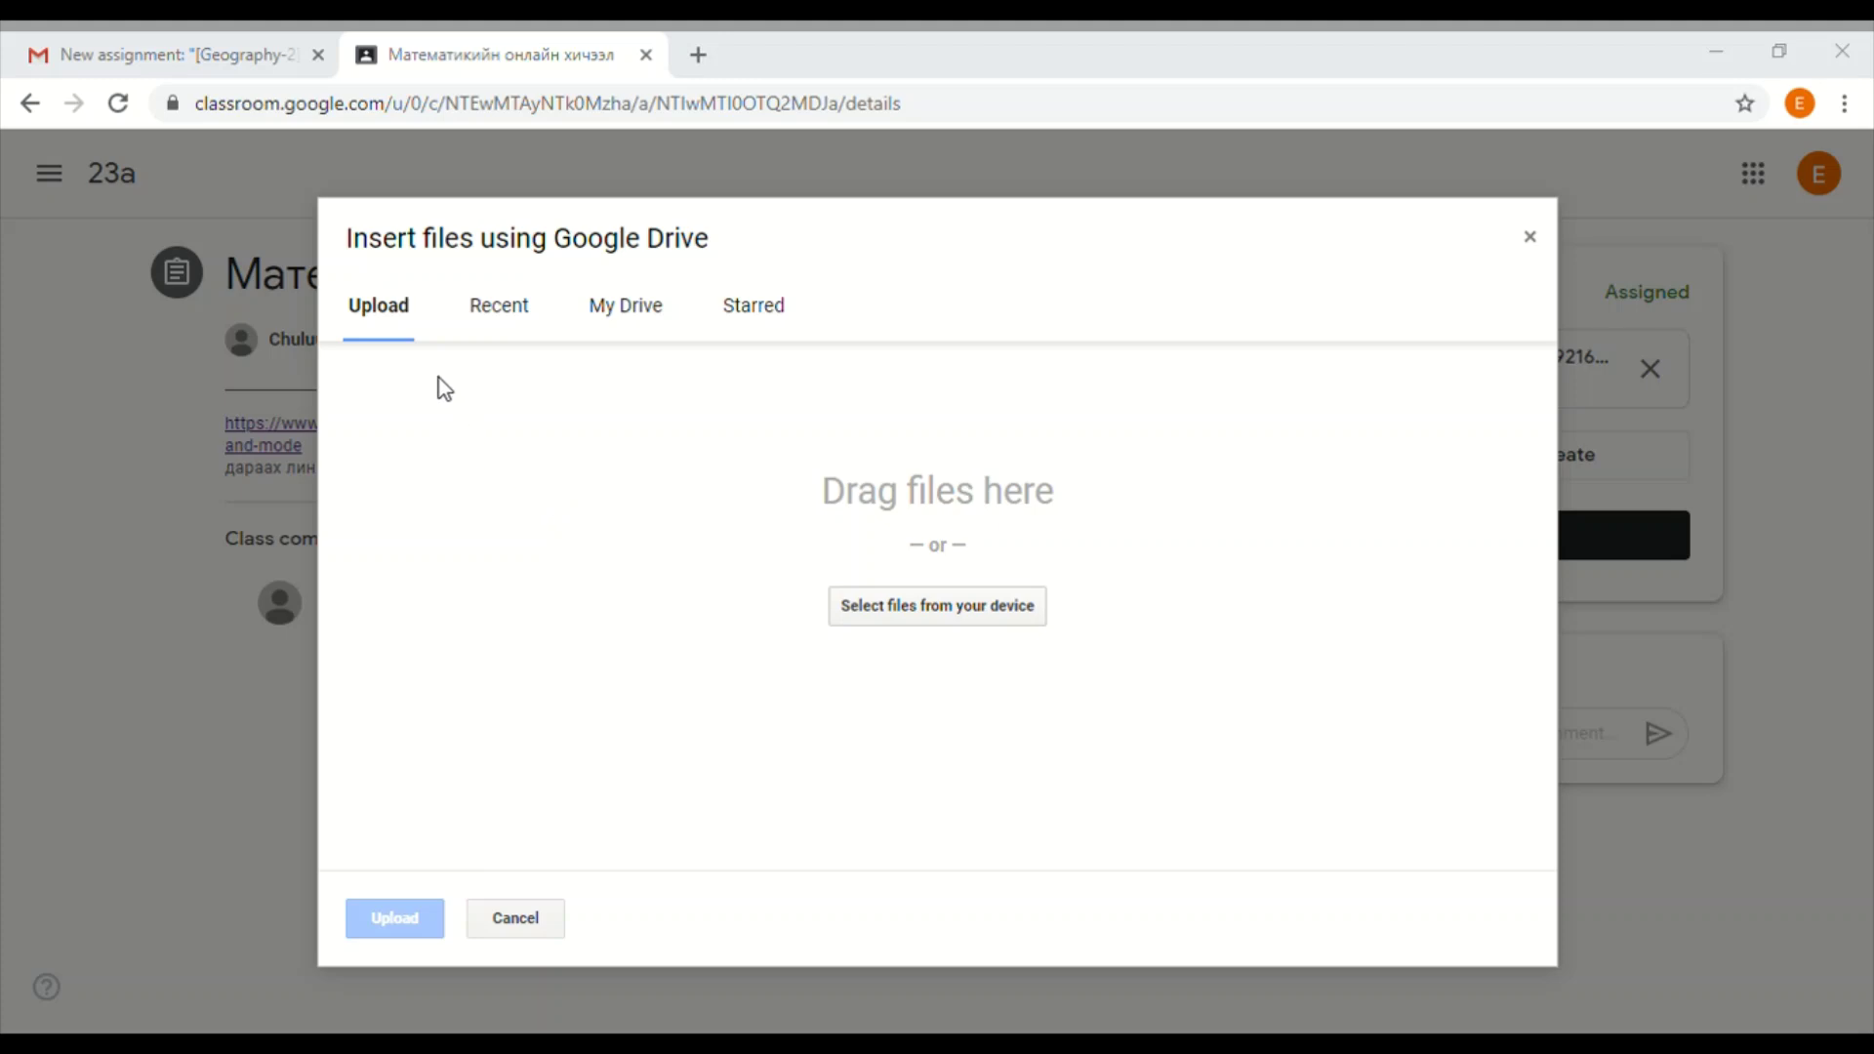
{"action": "double_click", "coordinate": [832, 770]}
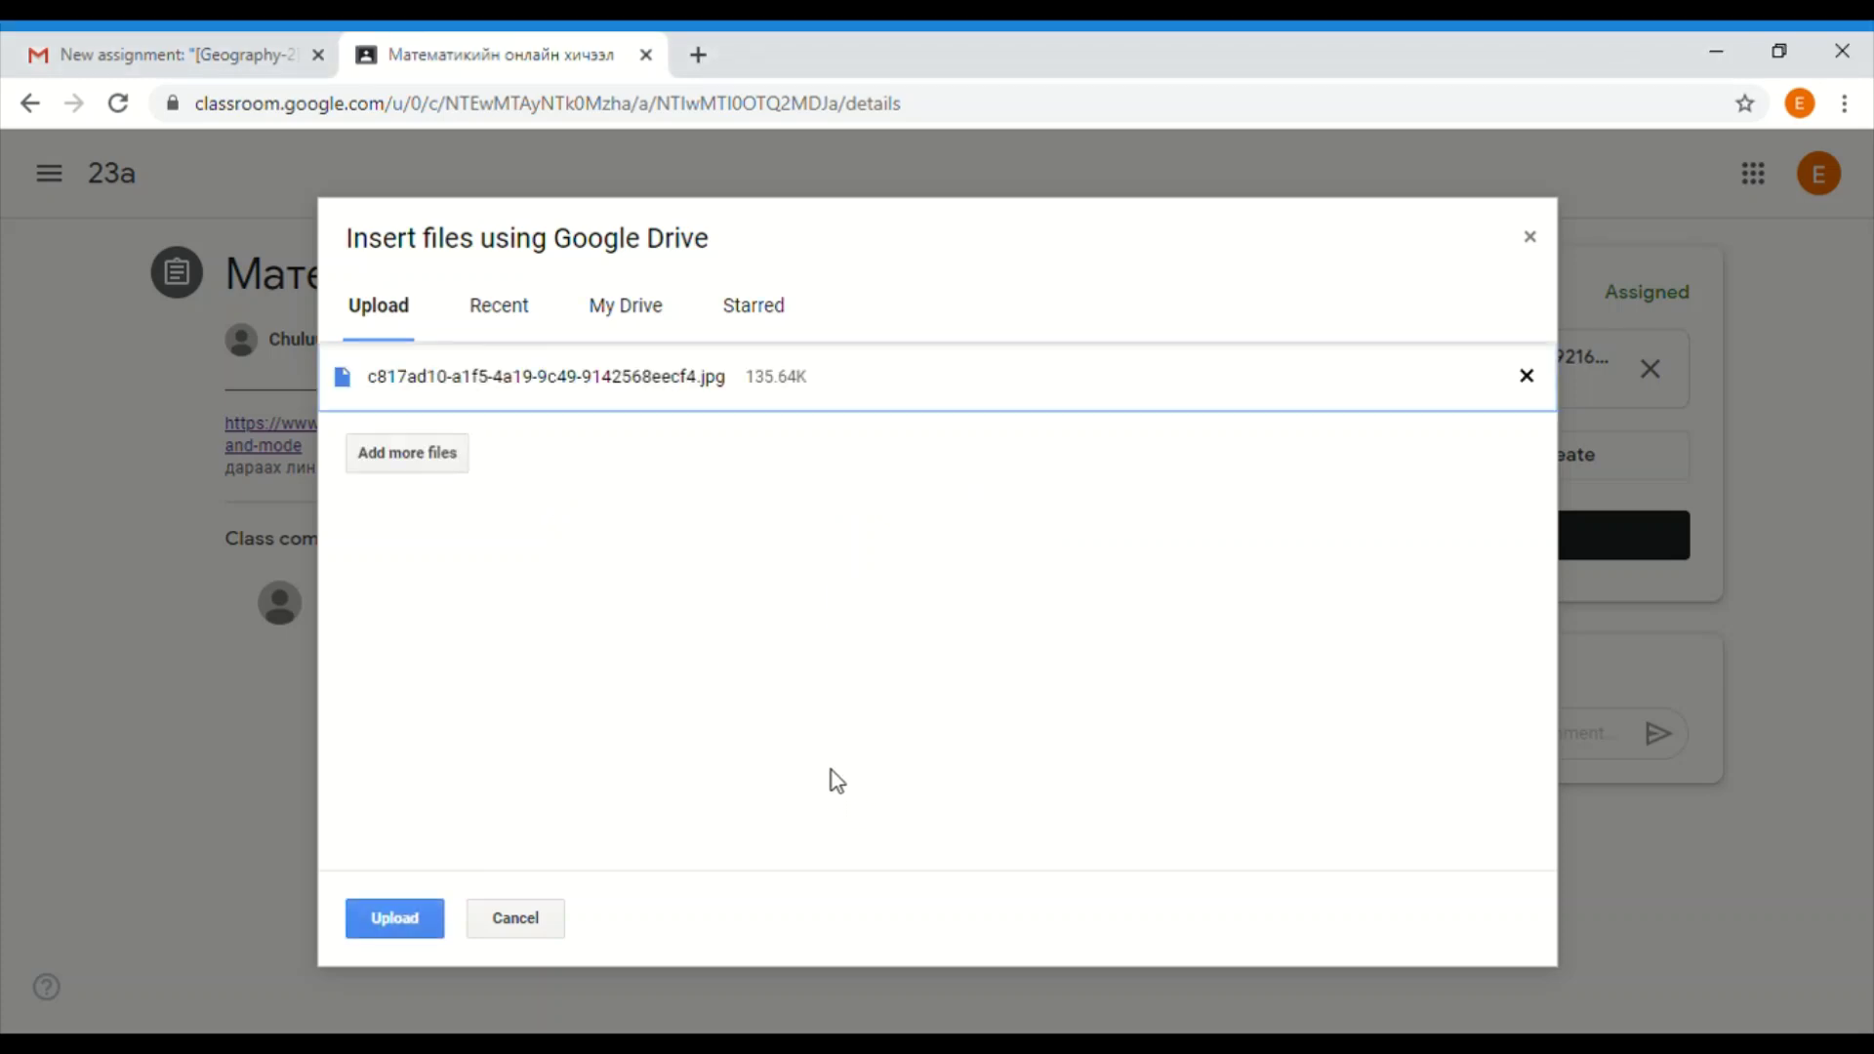
{"action": "left_click", "coordinate": [376, 917]}
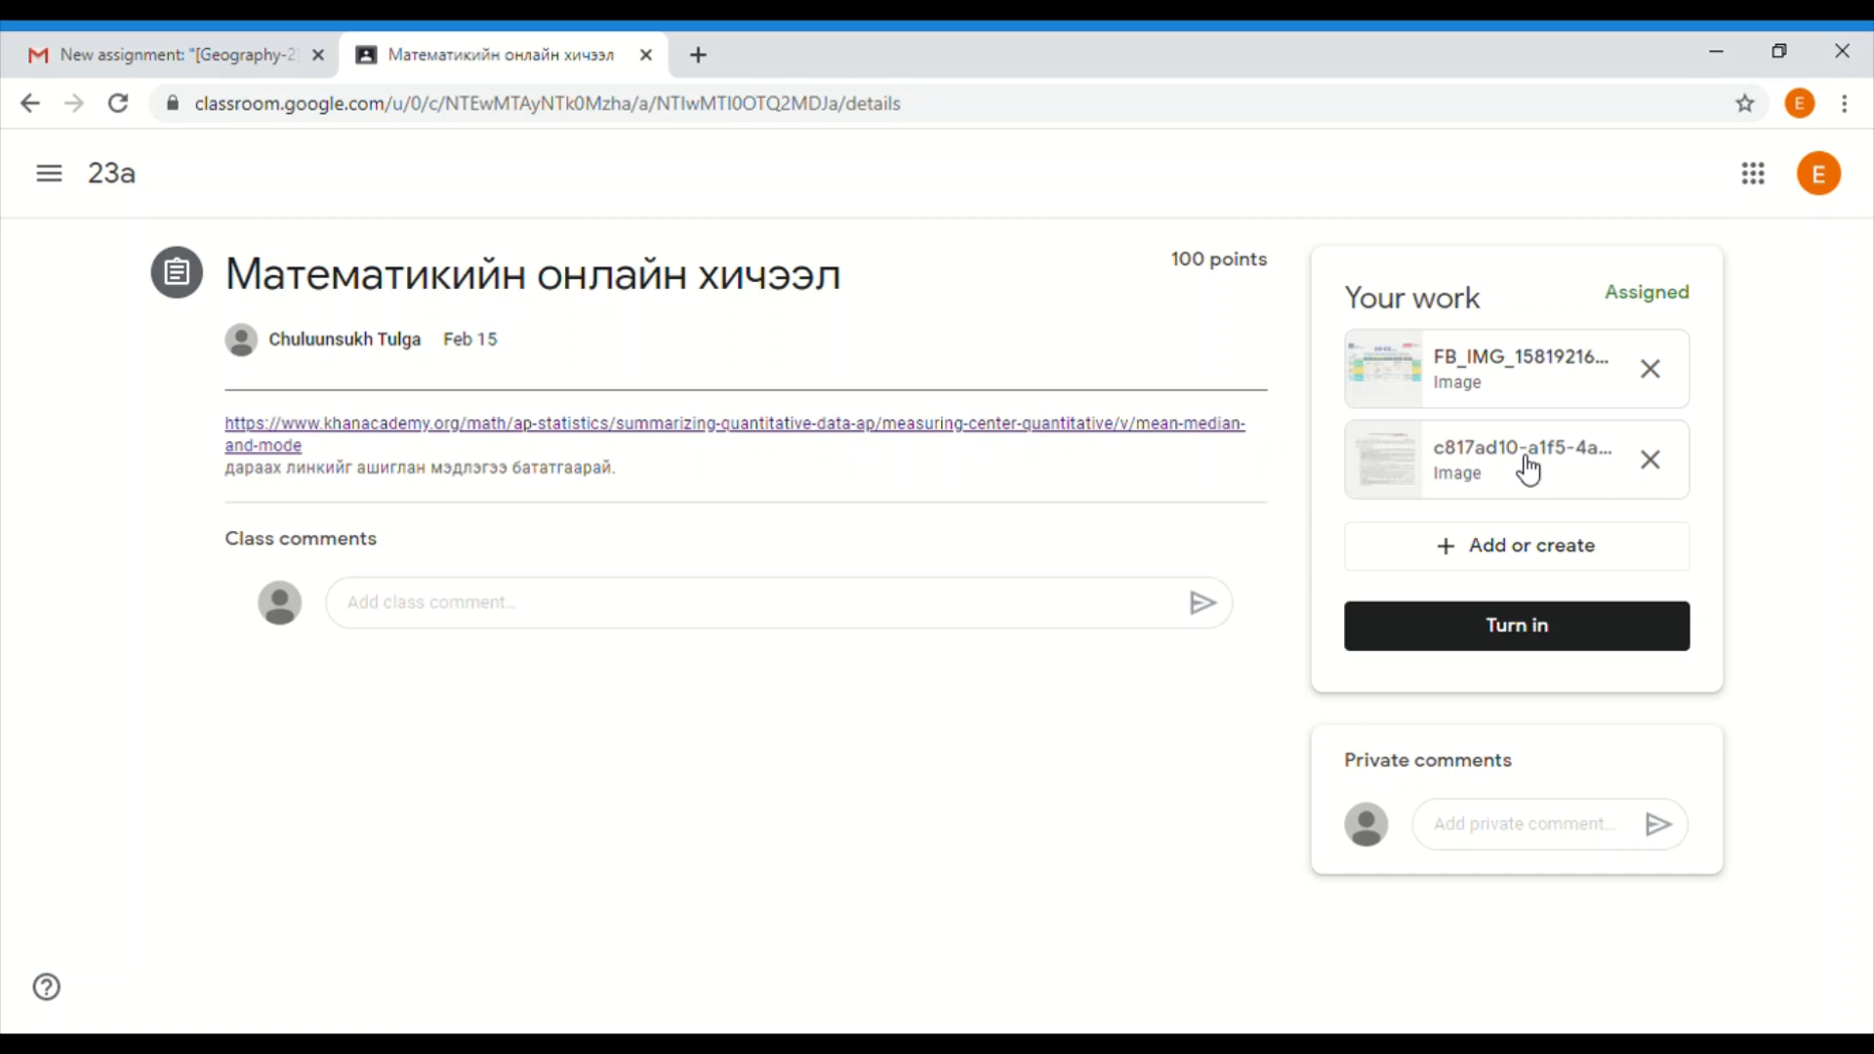
- Turn in the two attached images for the assignment and put the cursor in the private and class comment fields
{"action": "left_click", "coordinate": [1570, 644]}
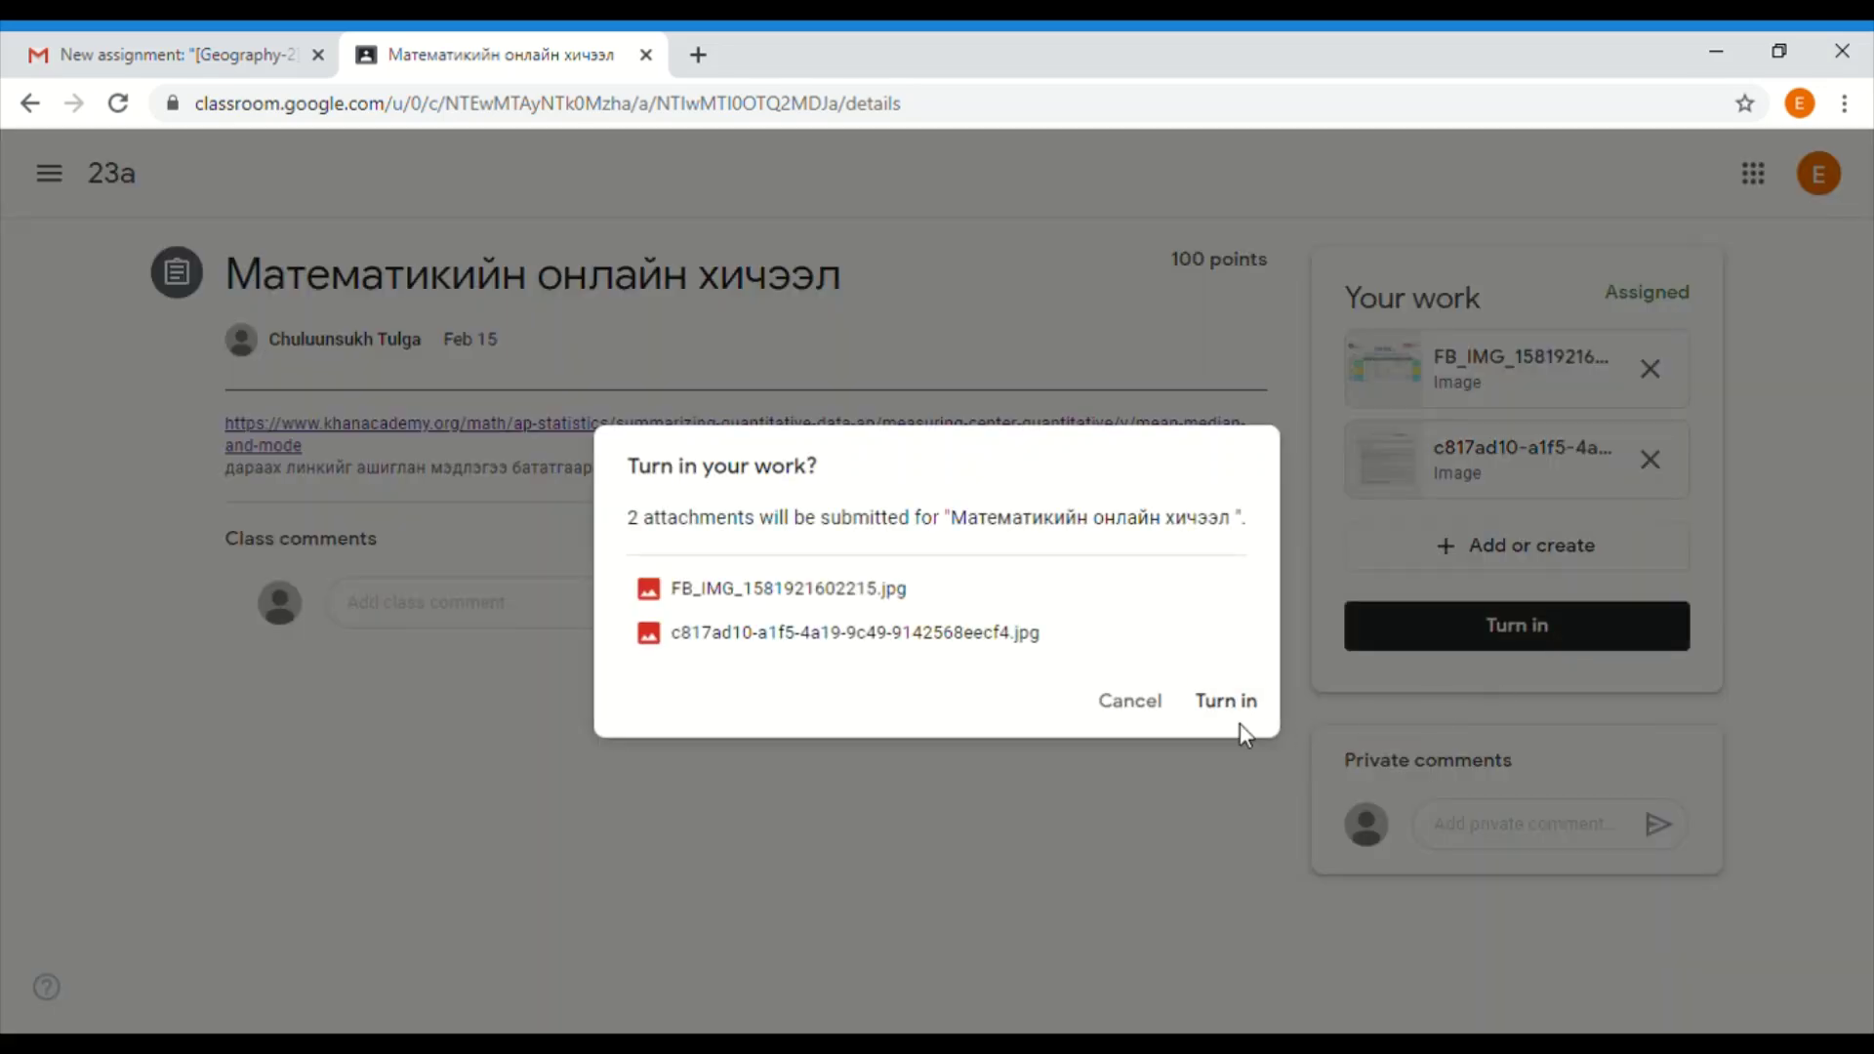
{"action": "left_click", "coordinate": [1225, 703]}
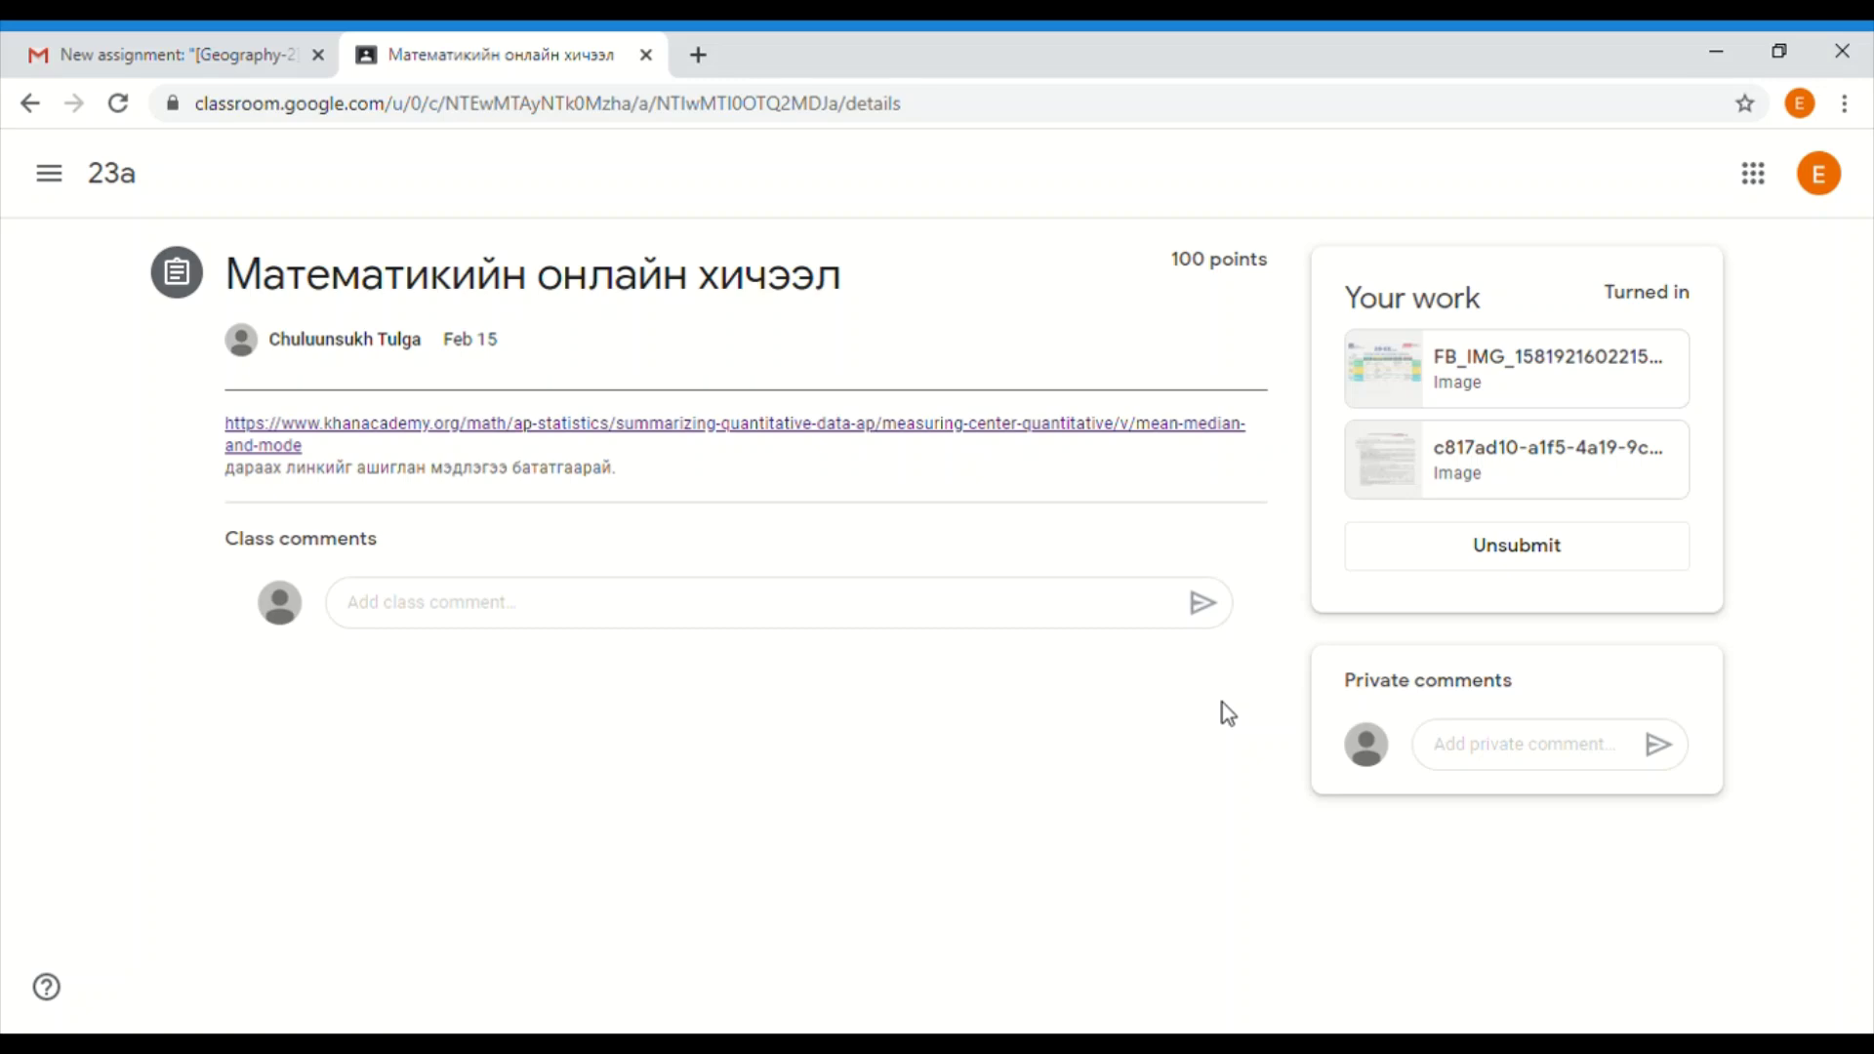
{"action": "left_click", "coordinate": [1534, 752]}
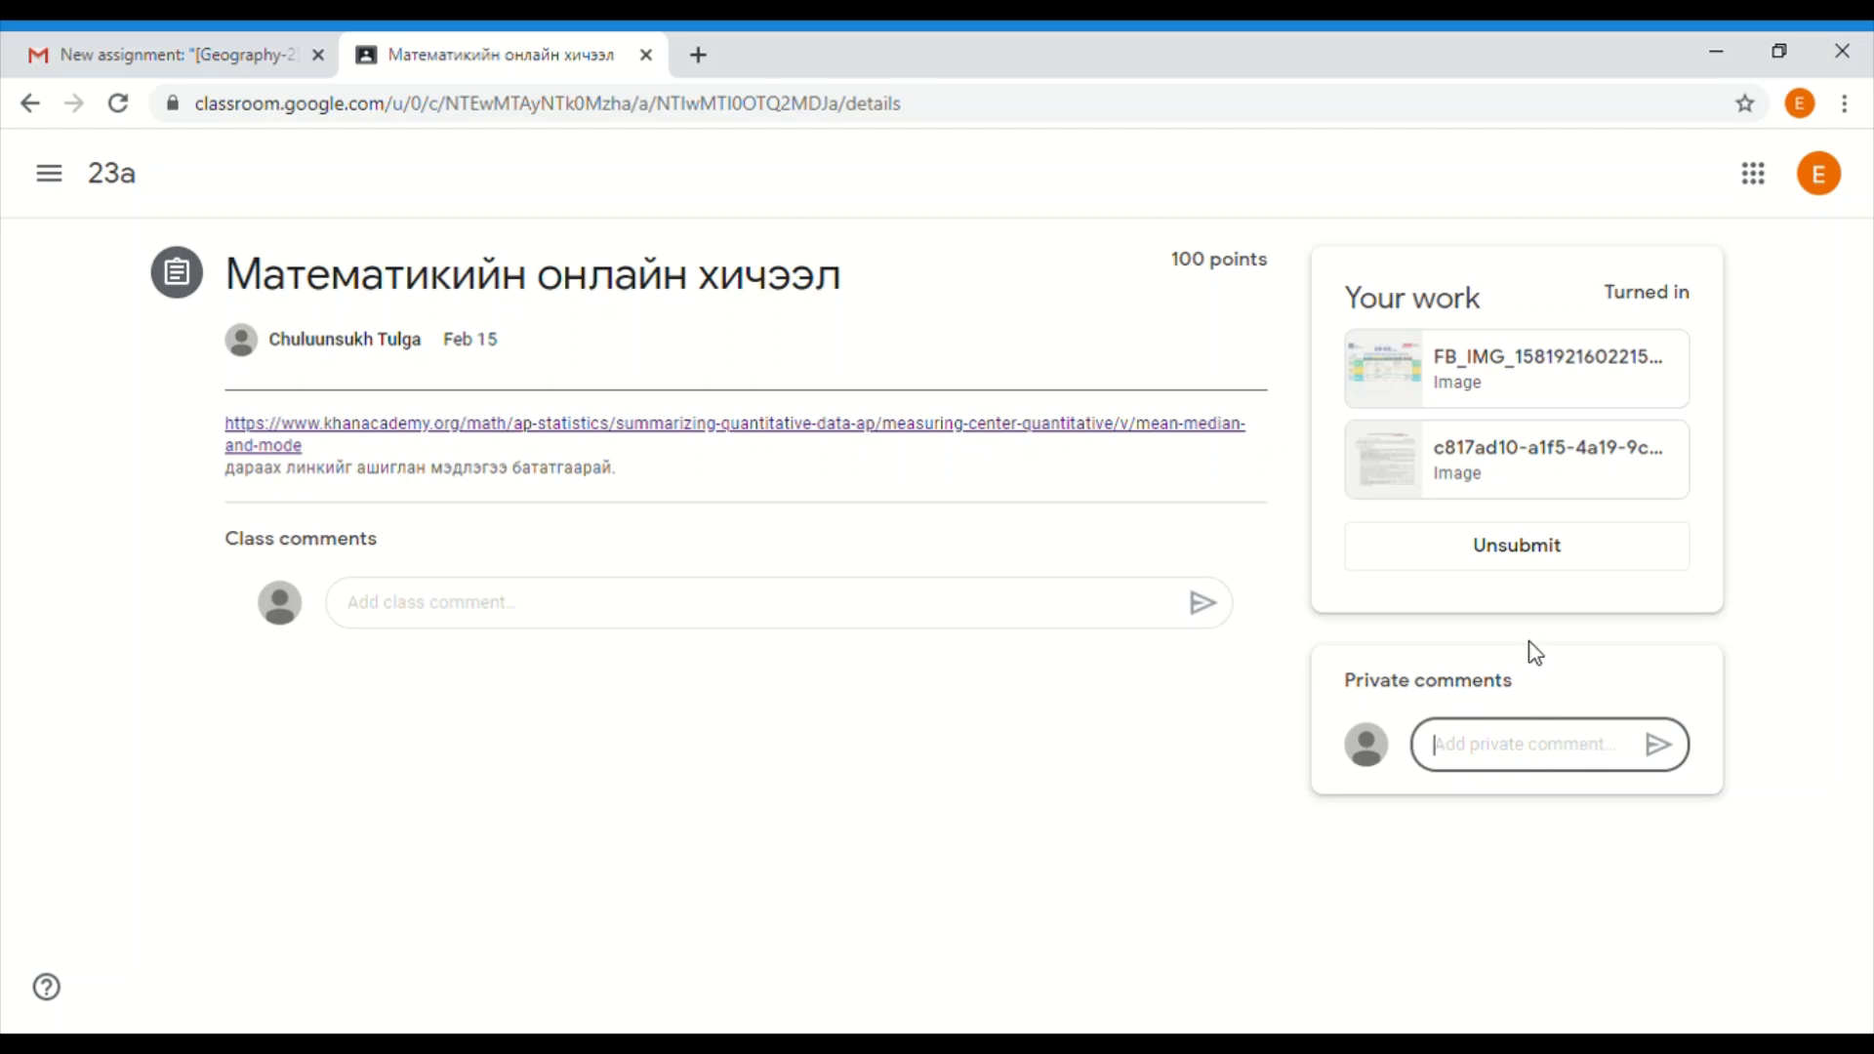
{"action": "left_click", "coordinate": [438, 615]}
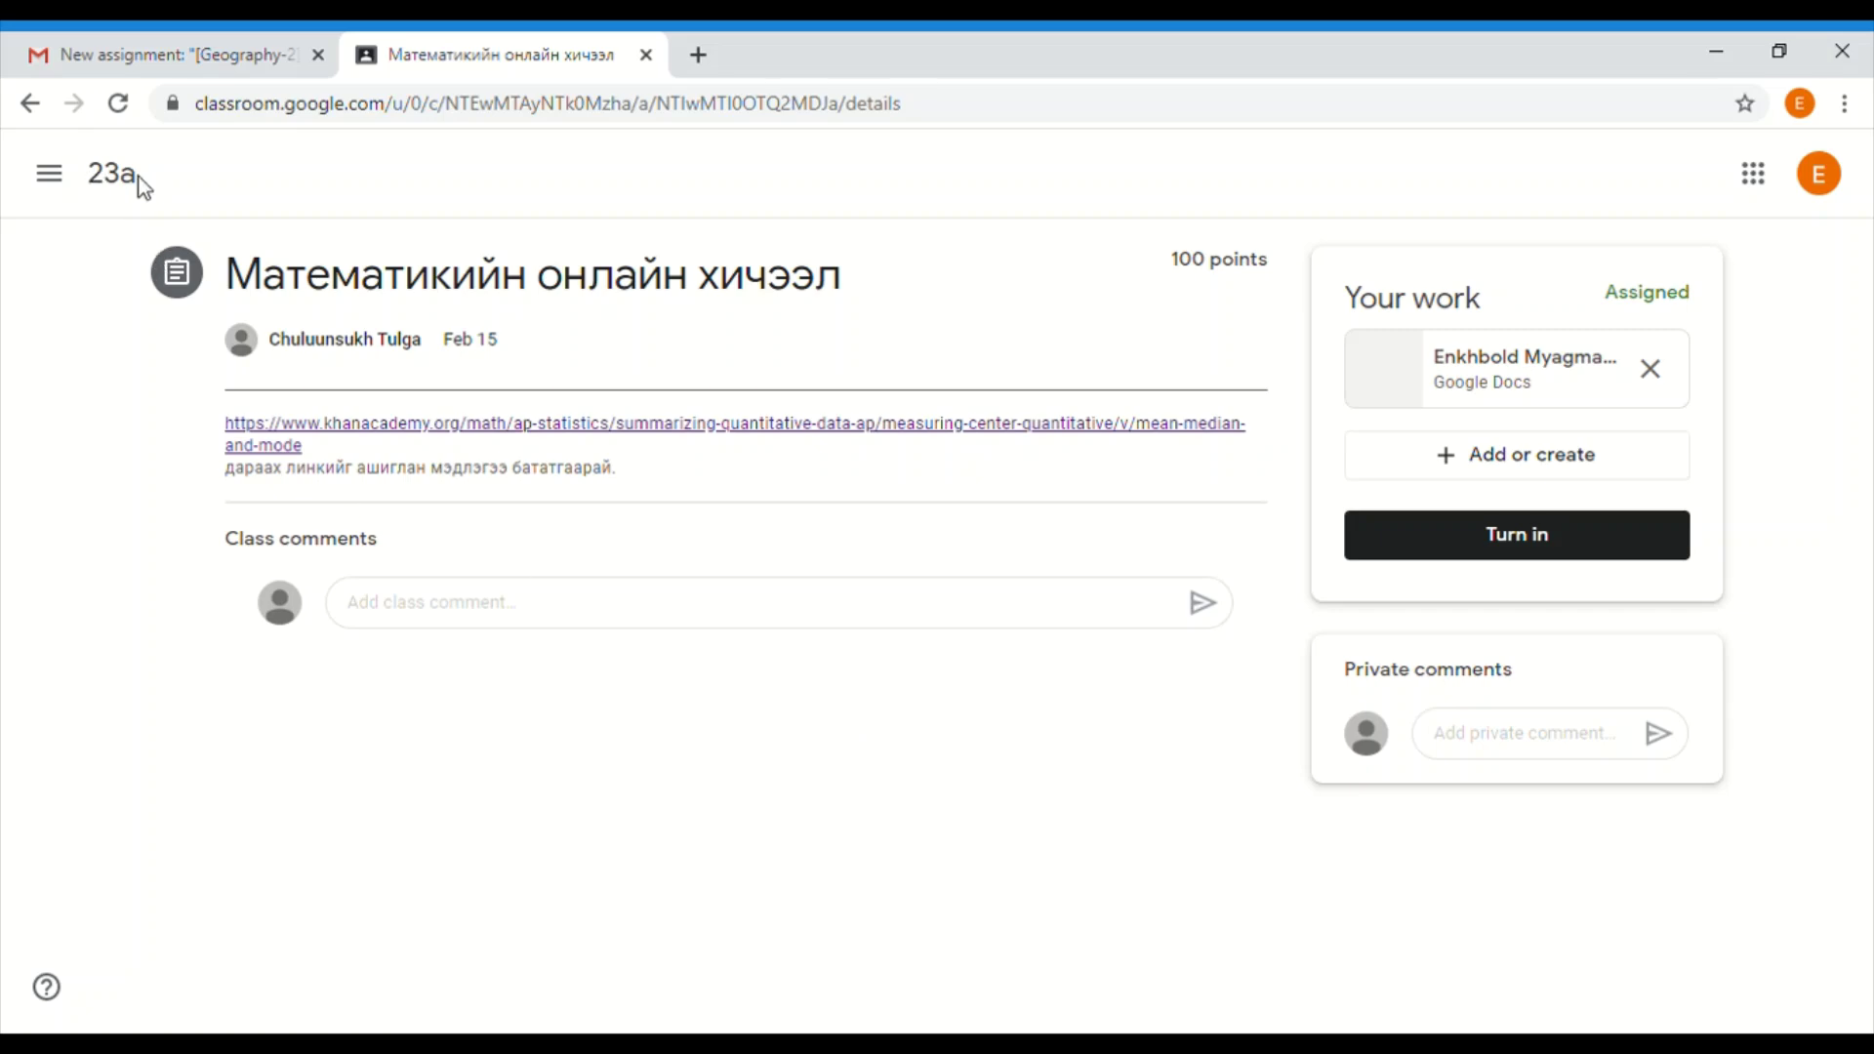
- Return to the 23a class and look through the list of its teachers
{"action": "left_click", "coordinate": [111, 176]}
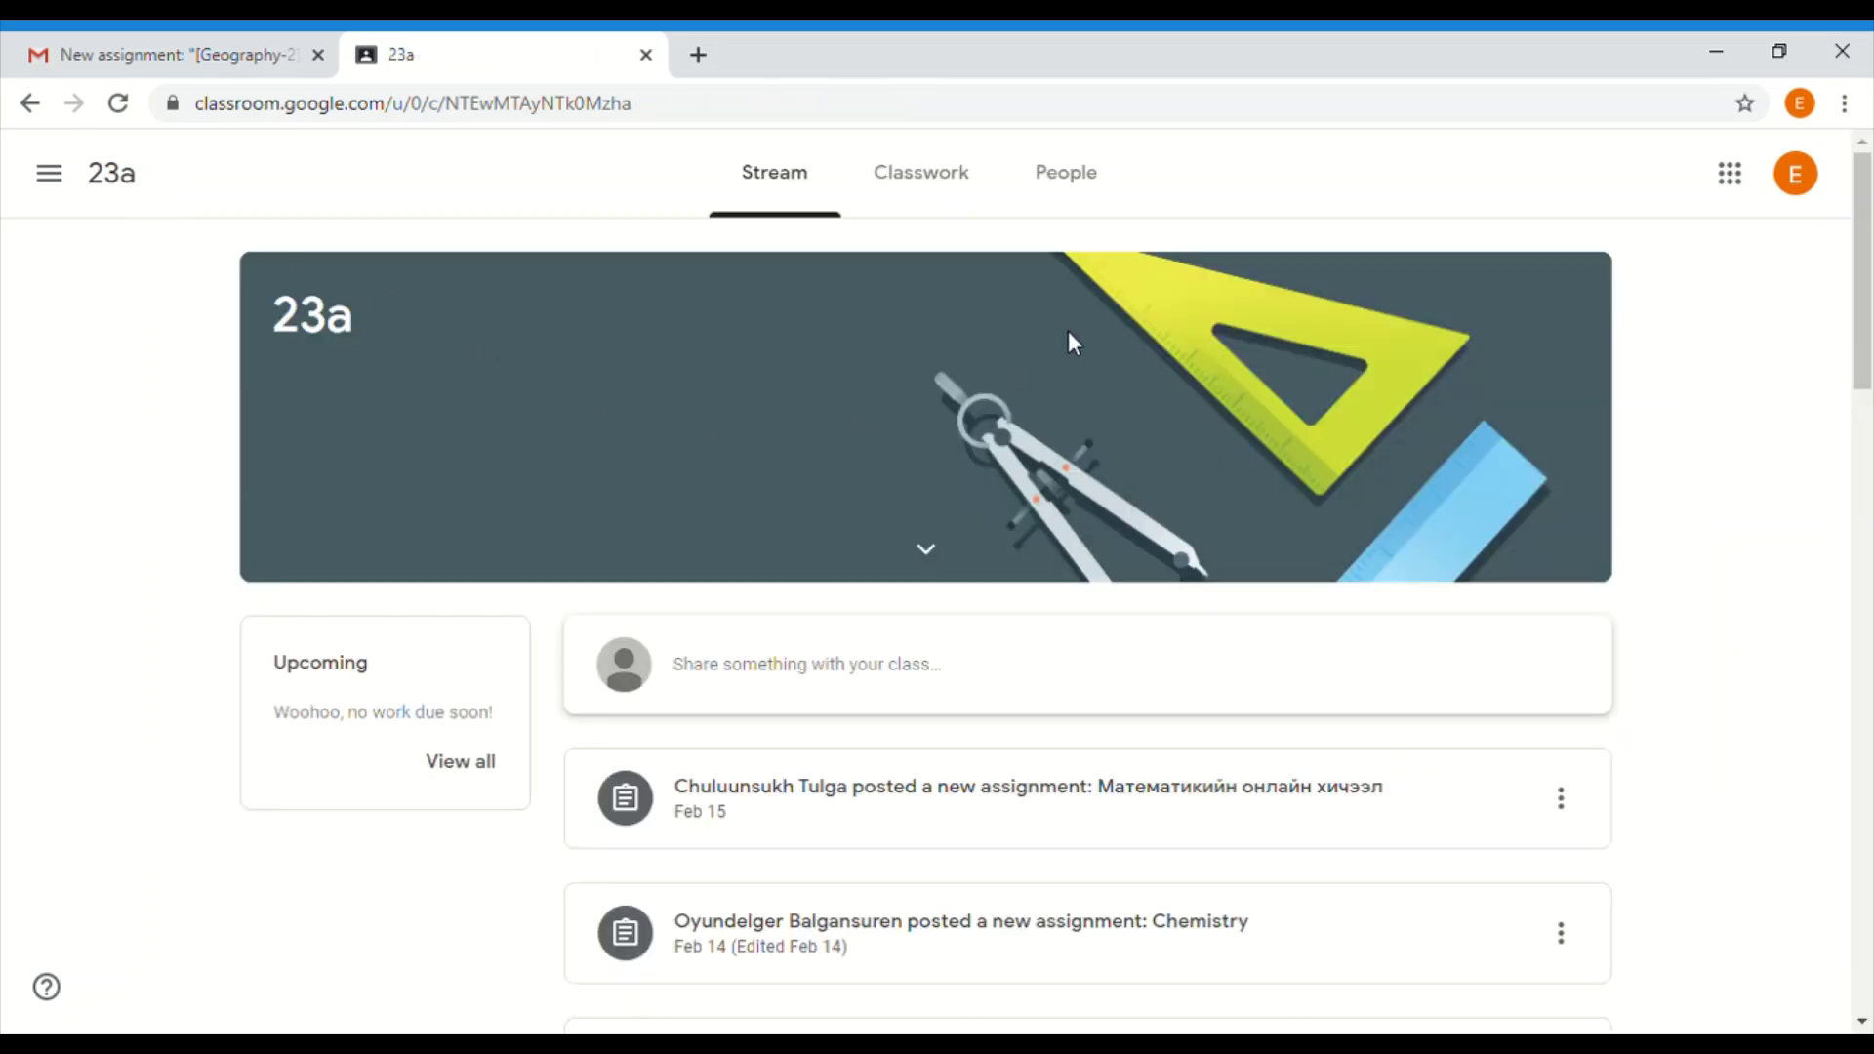
{"action": "left_click", "coordinate": [1084, 189]}
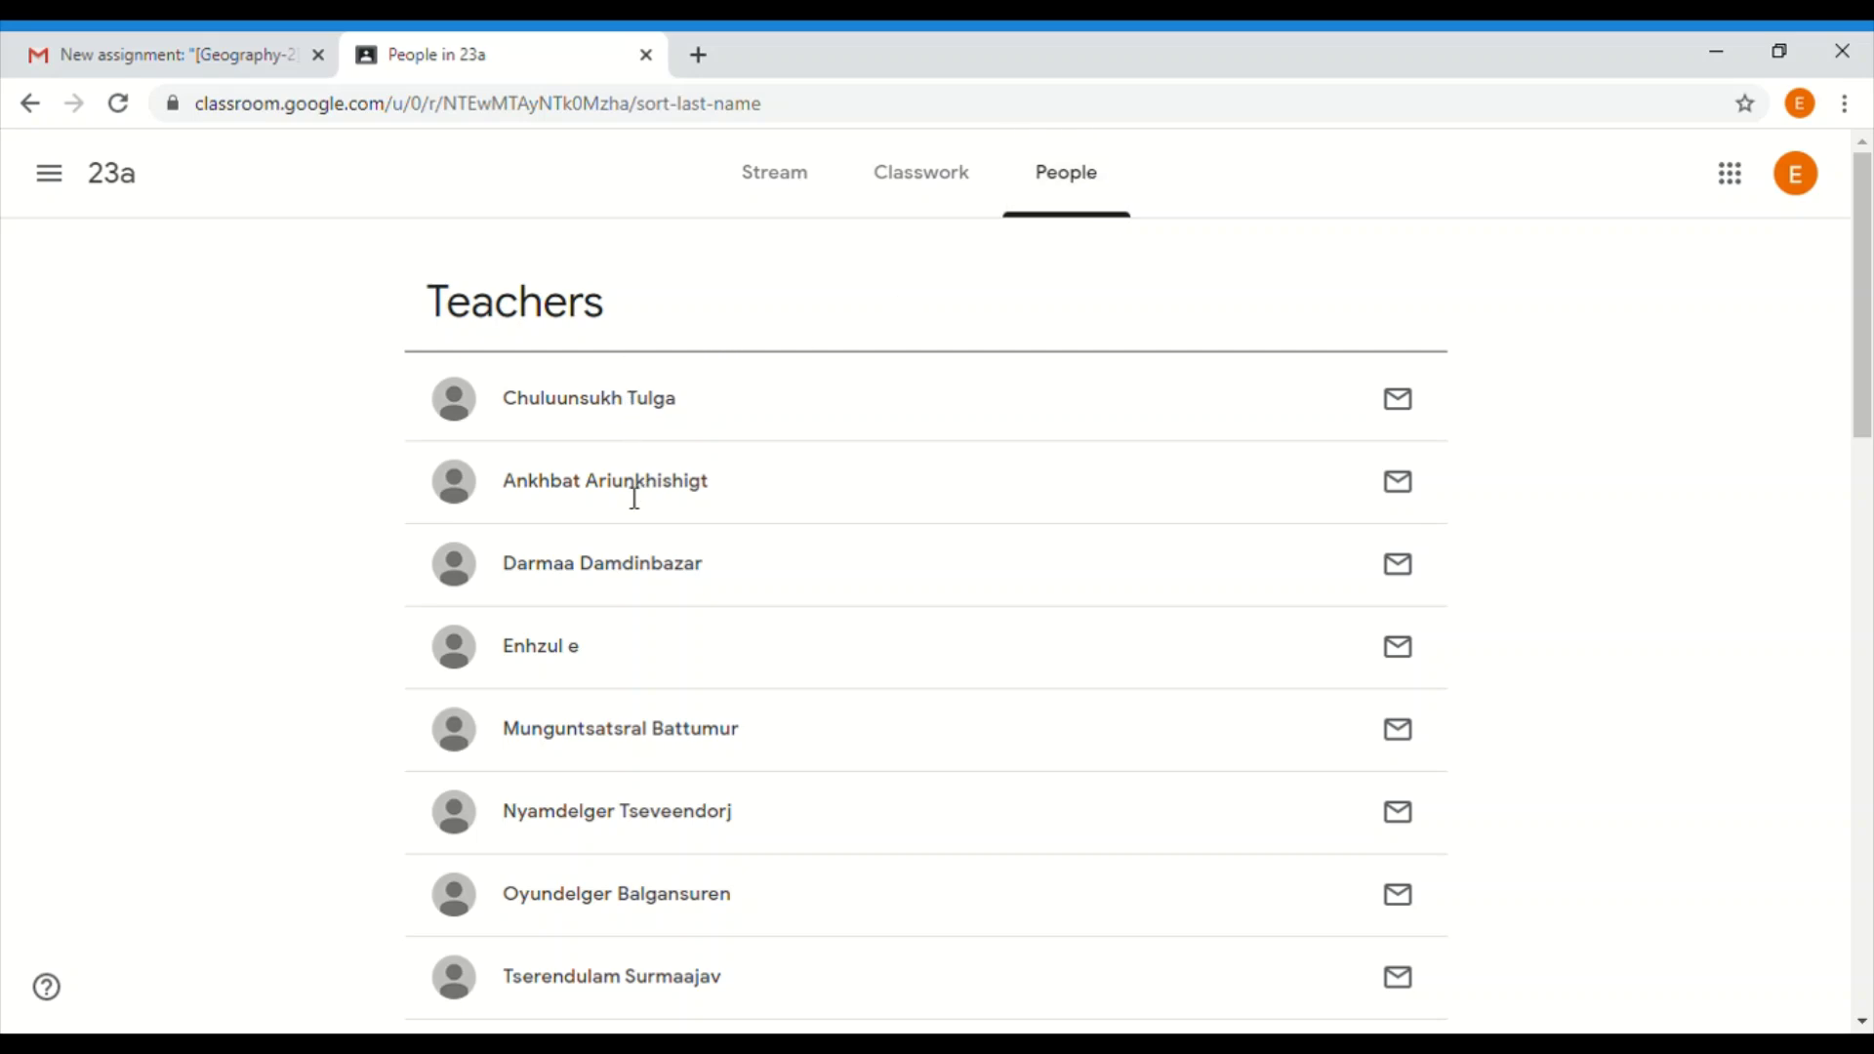
{"action": "scroll", "coordinate": [634, 498], "scroll_direction": "down", "scroll_amount": 4}
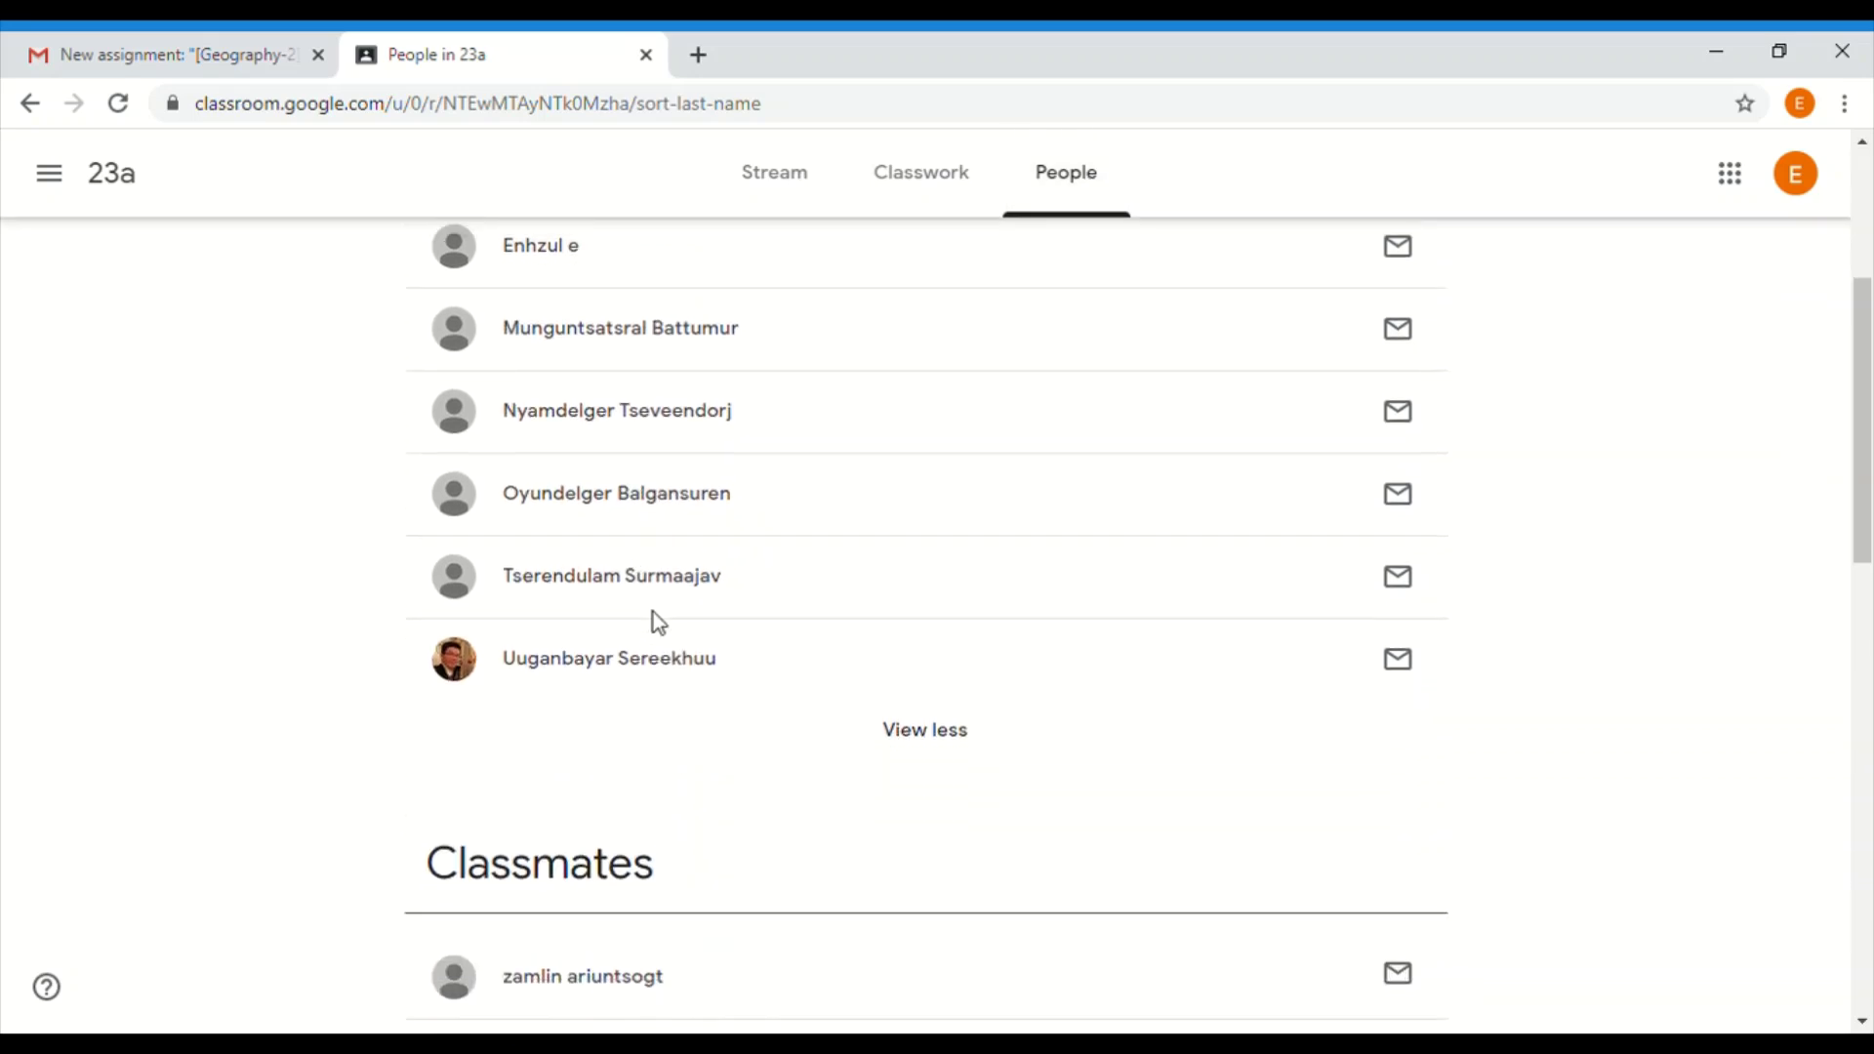
{"action": "scroll", "coordinate": [599, 363], "scroll_direction": "up", "scroll_amount": 4}
{"action": "scroll", "coordinate": [640, 699], "scroll_direction": "down", "scroll_amount": 3}
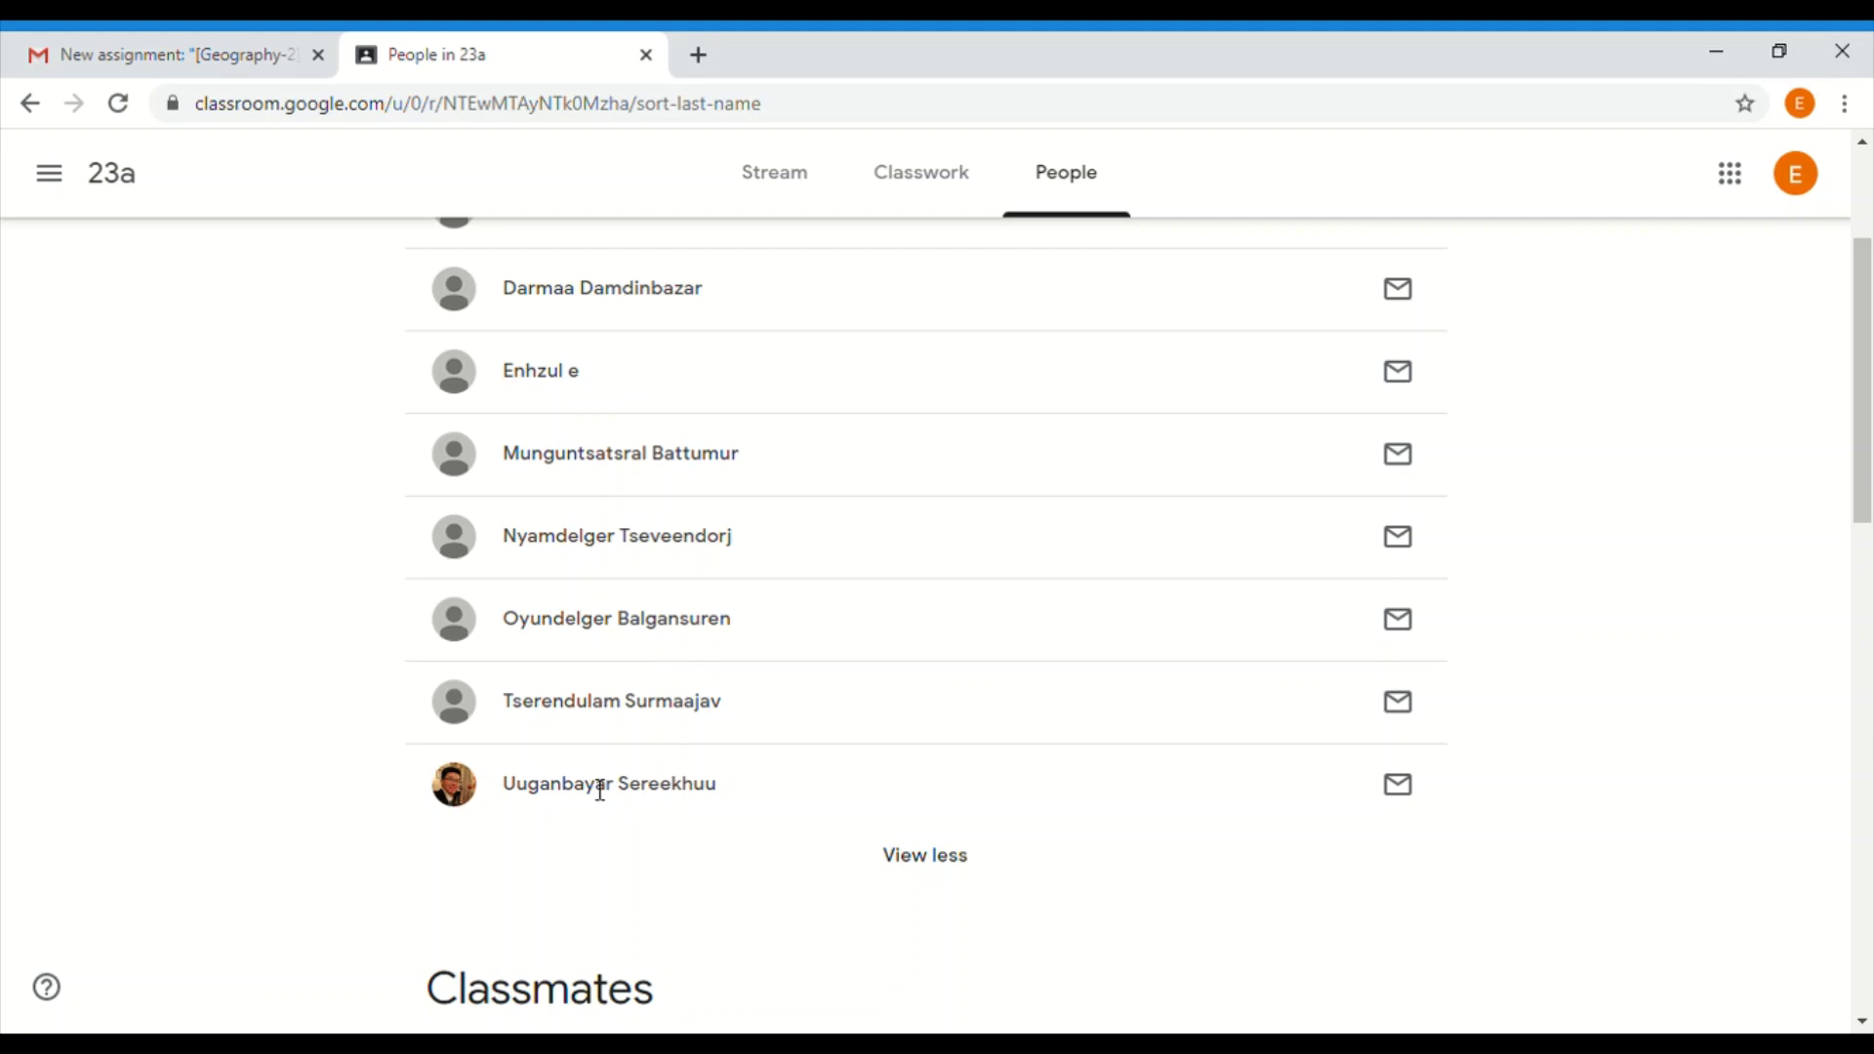
- Open a new email message addressed to the last teacher in the list and close it unsent
{"action": "left_click", "coordinate": [1407, 788]}
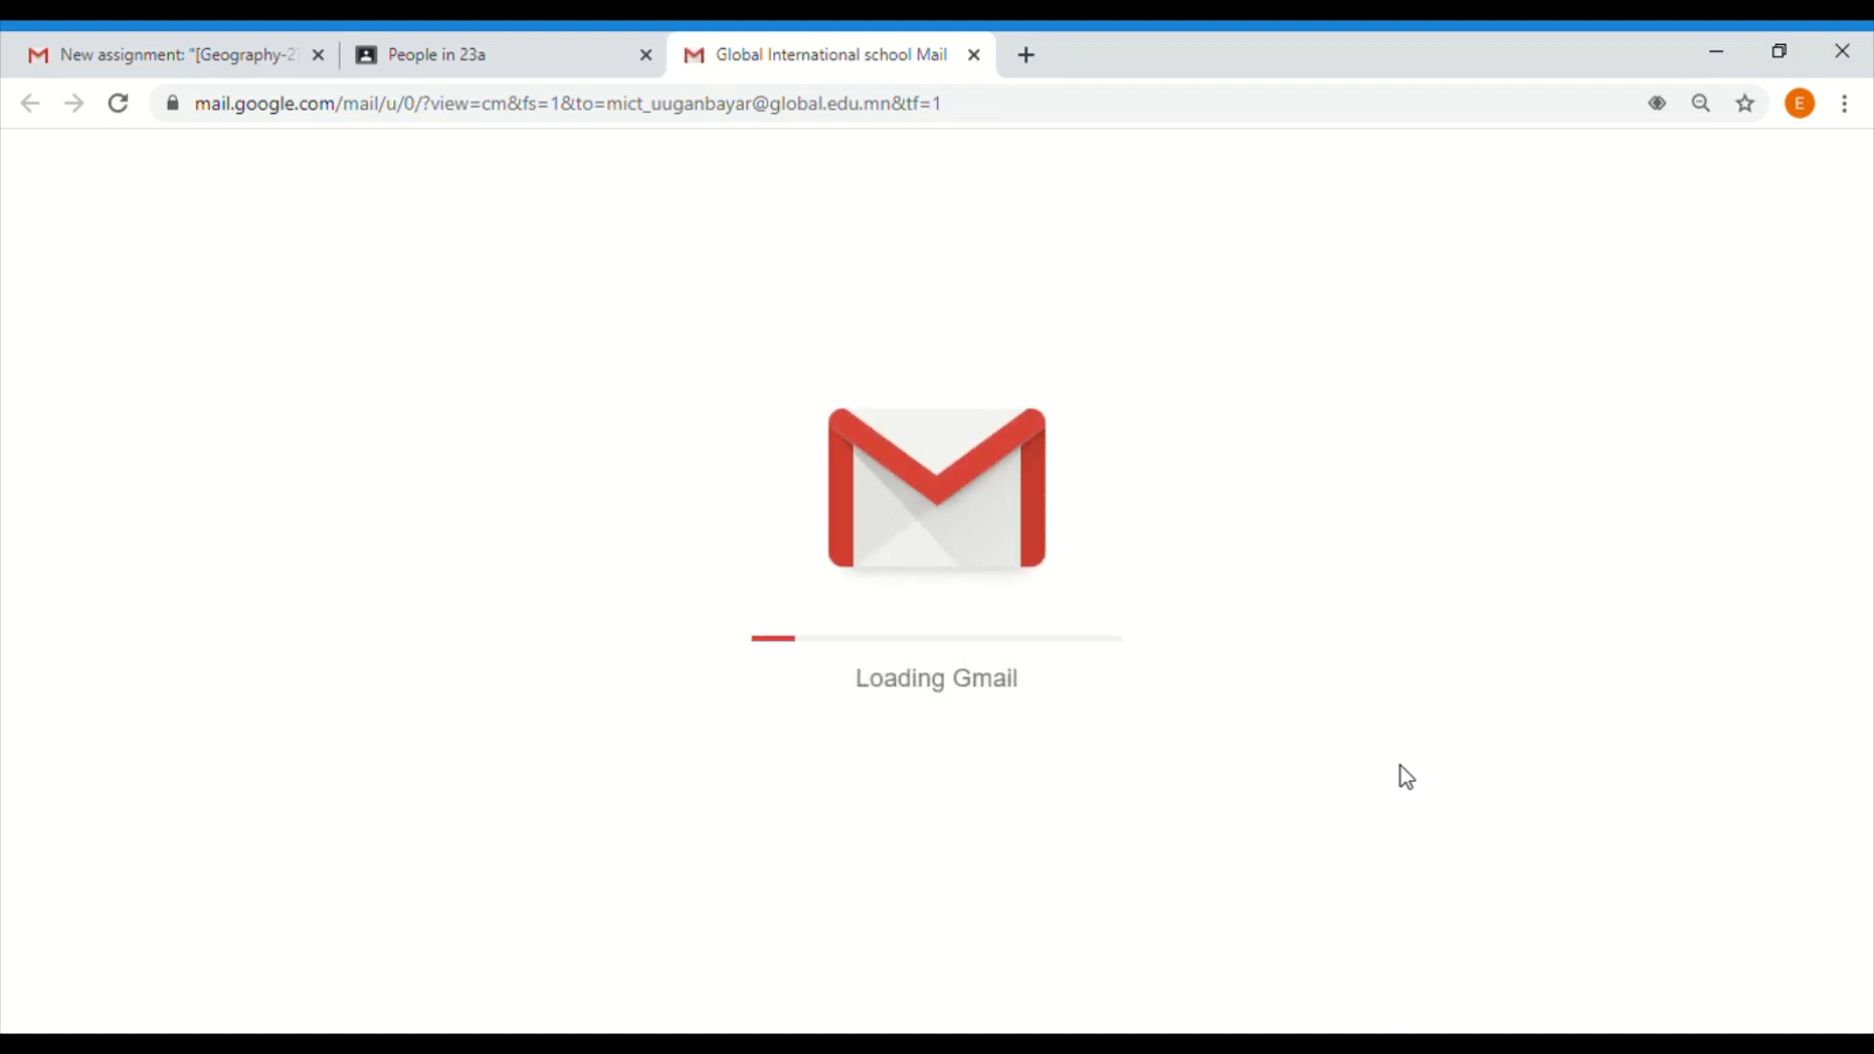
{"action": "left_click", "coordinate": [293, 251]}
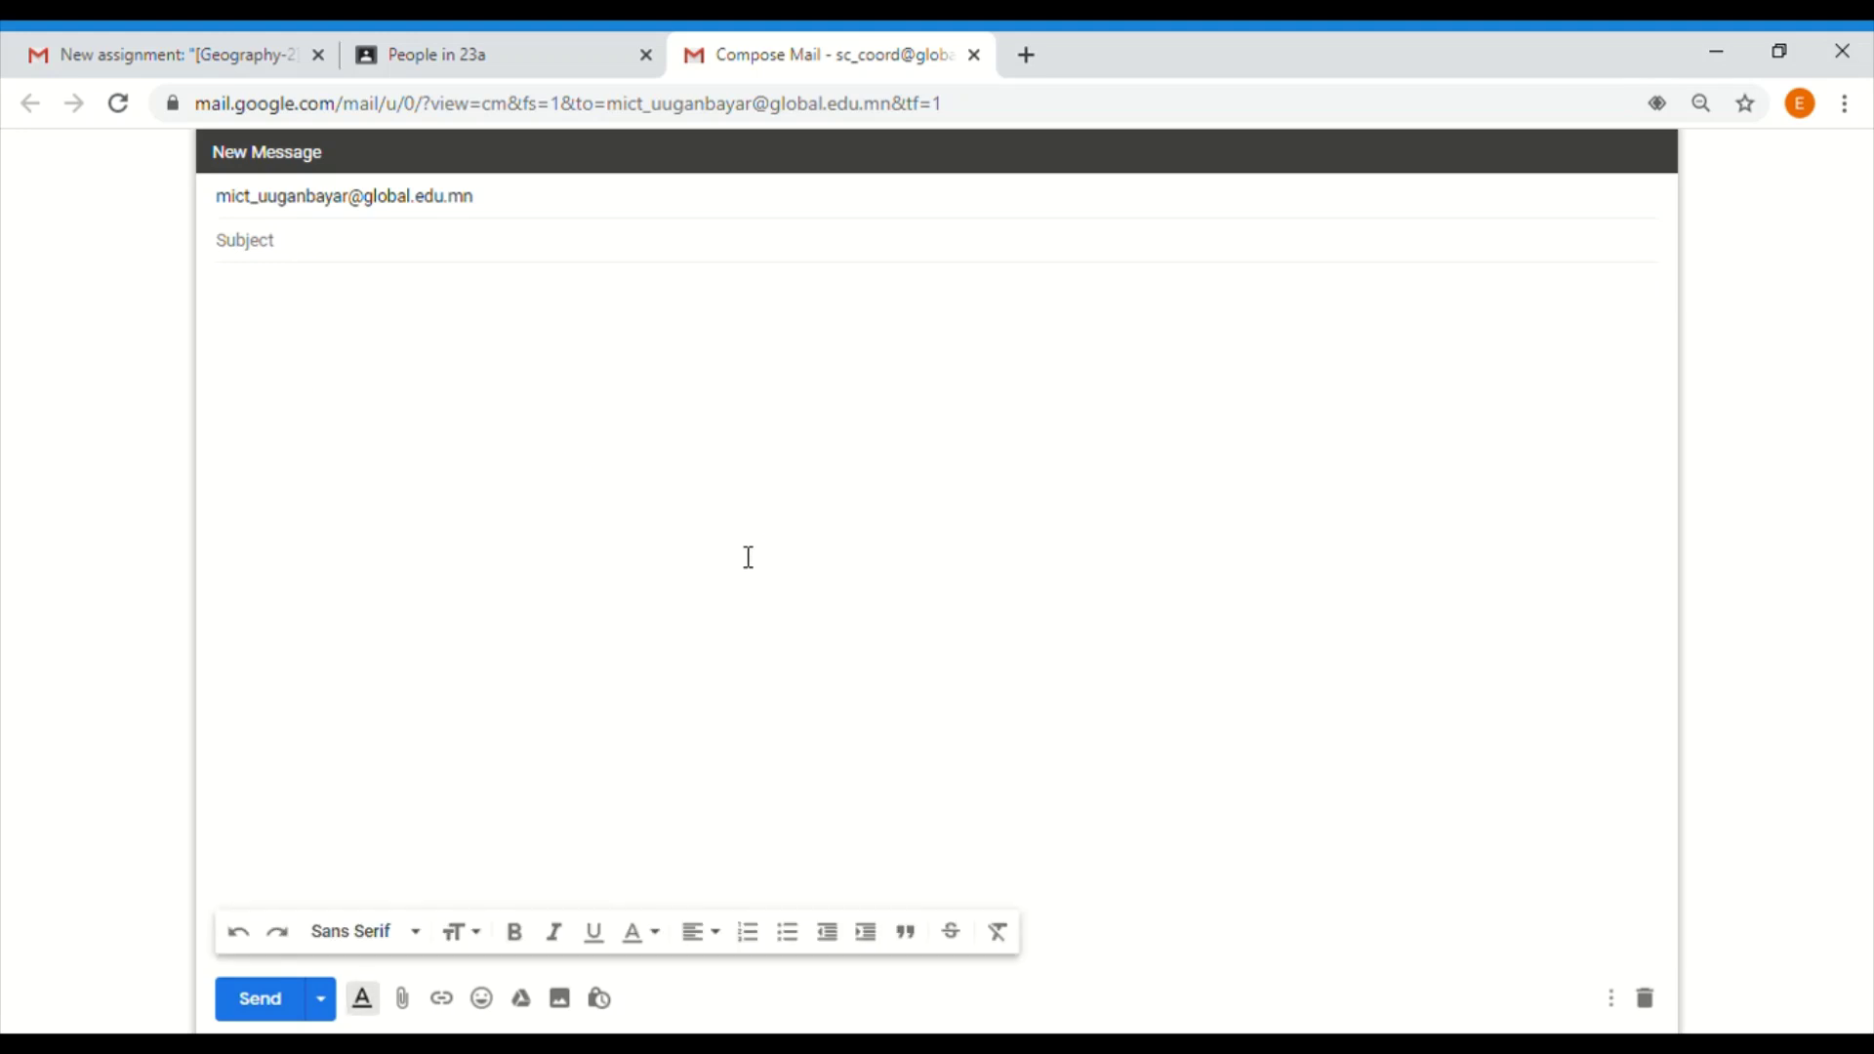
{"action": "left_click", "coordinate": [975, 55]}
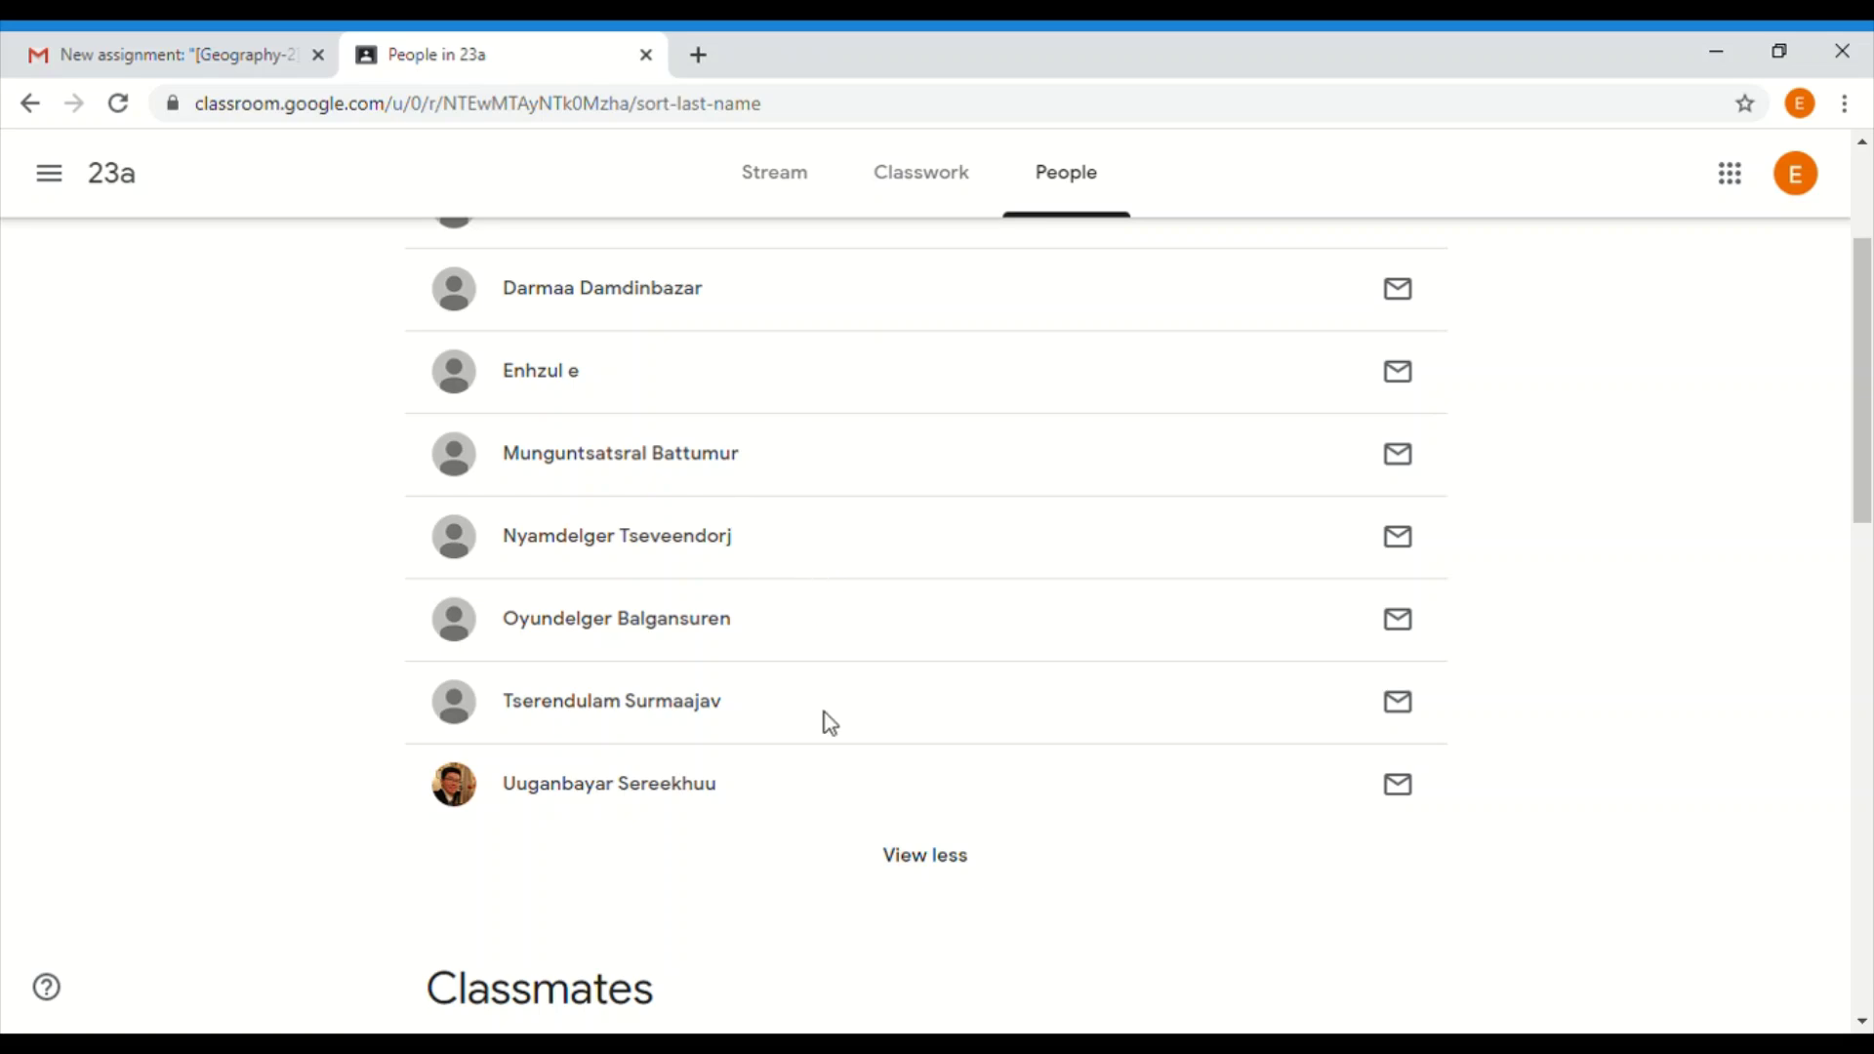
- Look through the list of classmates in the class
{"action": "scroll", "coordinate": [831, 723], "scroll_direction": "down", "scroll_amount": 5}
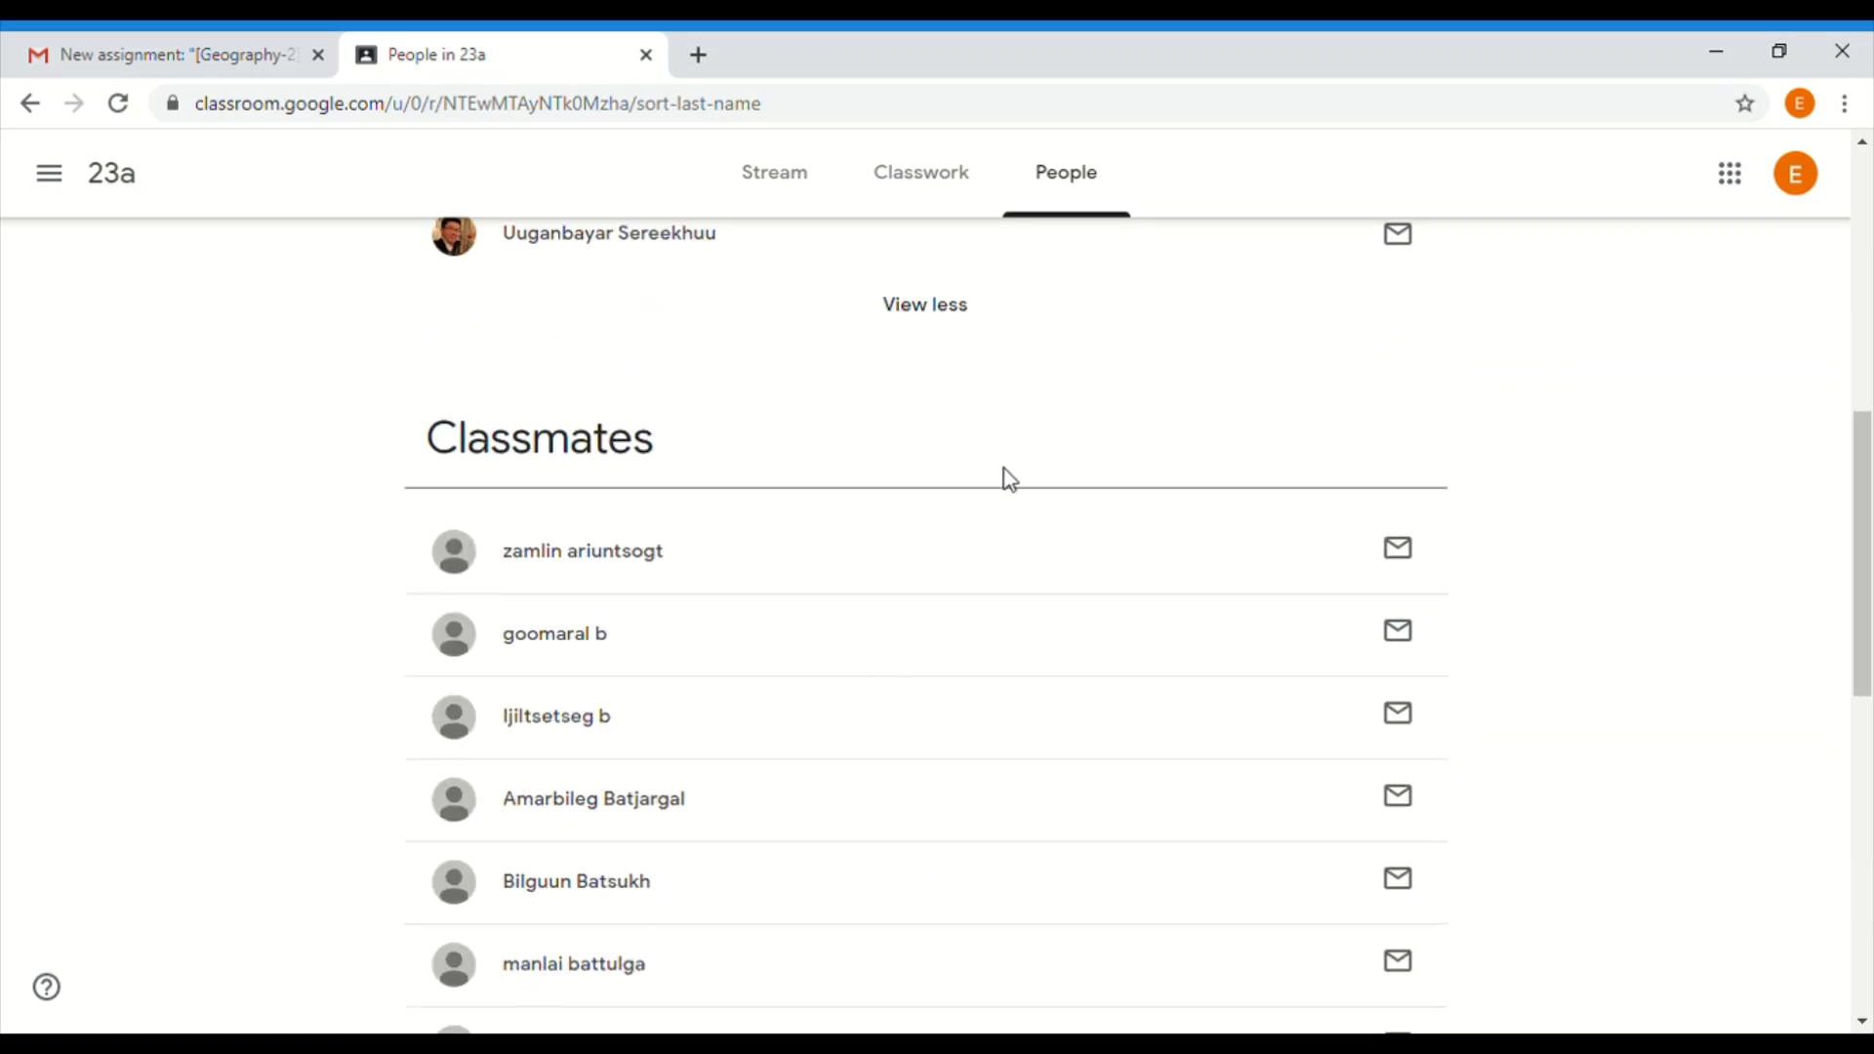
{"action": "scroll", "coordinate": [1004, 459], "scroll_direction": "down", "scroll_amount": 4}
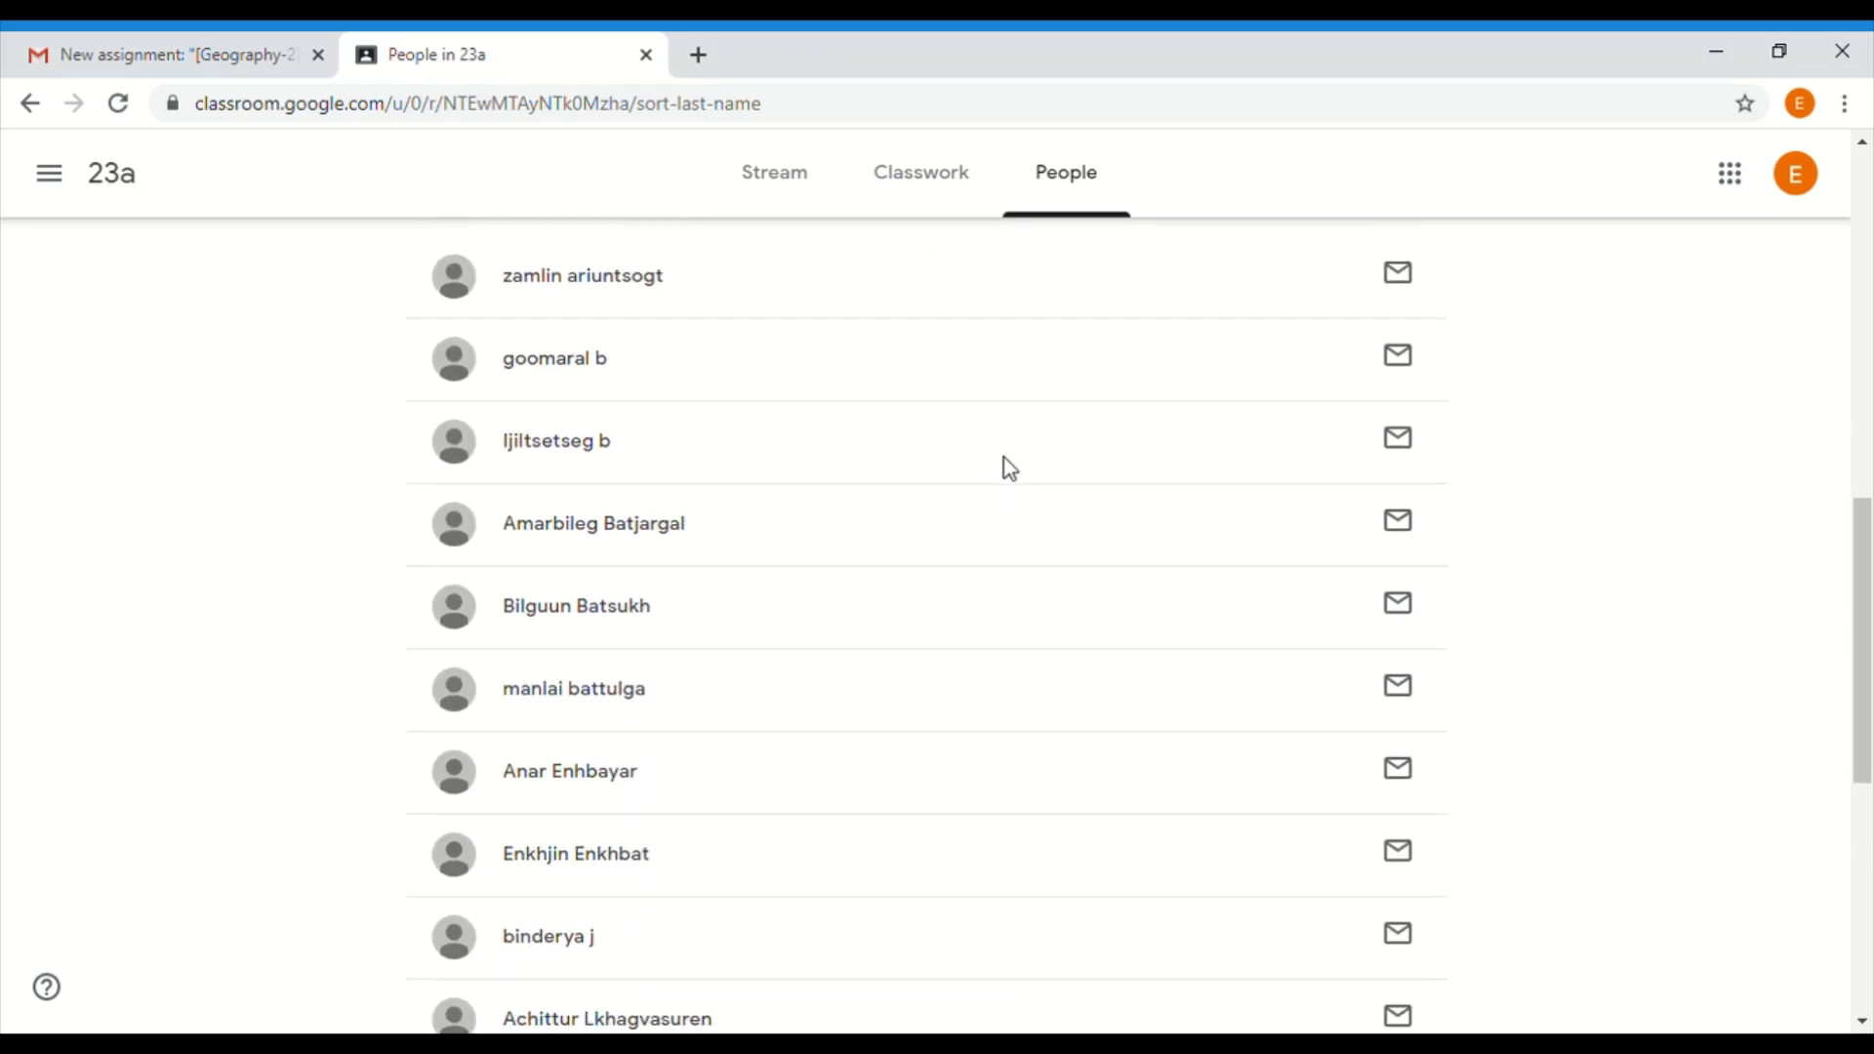
{"action": "scroll", "coordinate": [1028, 449], "scroll_direction": "up", "scroll_amount": 2}
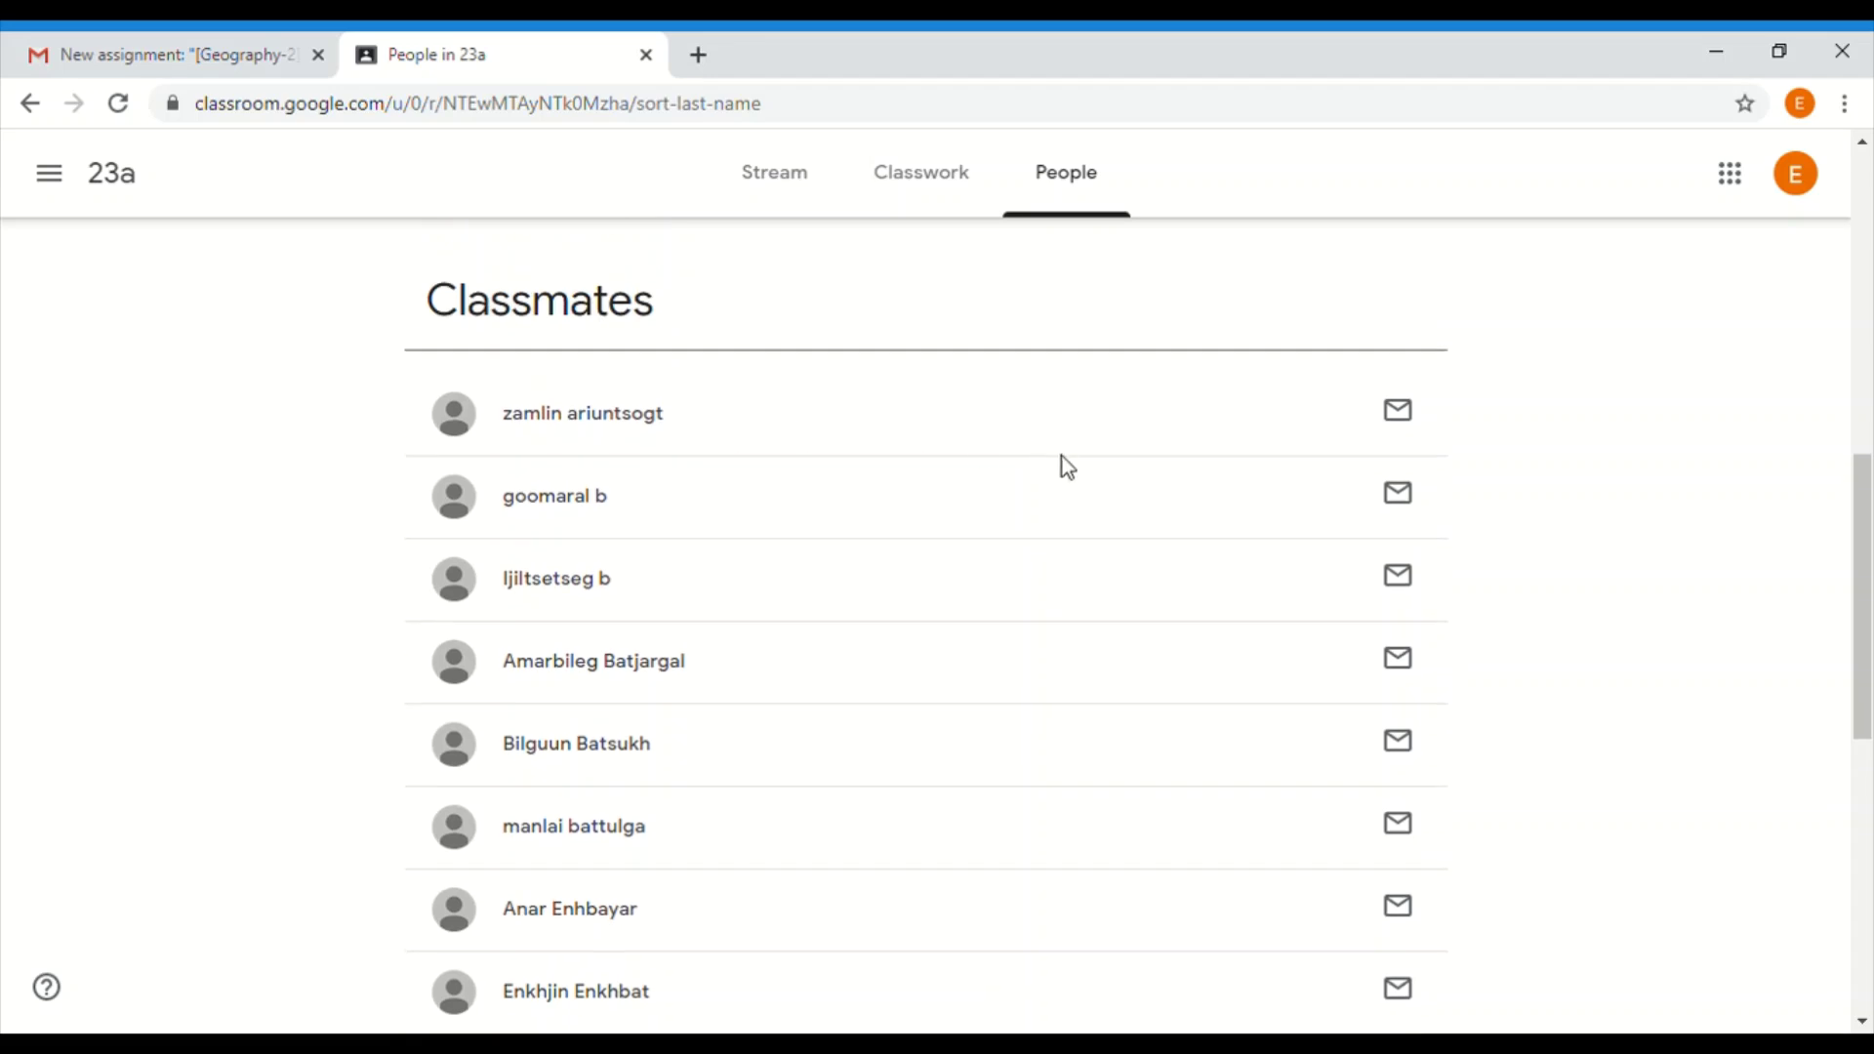
- Review the rest of the classmates and return to the list of teachers
{"action": "scroll", "coordinate": [649, 606], "scroll_direction": "down", "scroll_amount": 8}
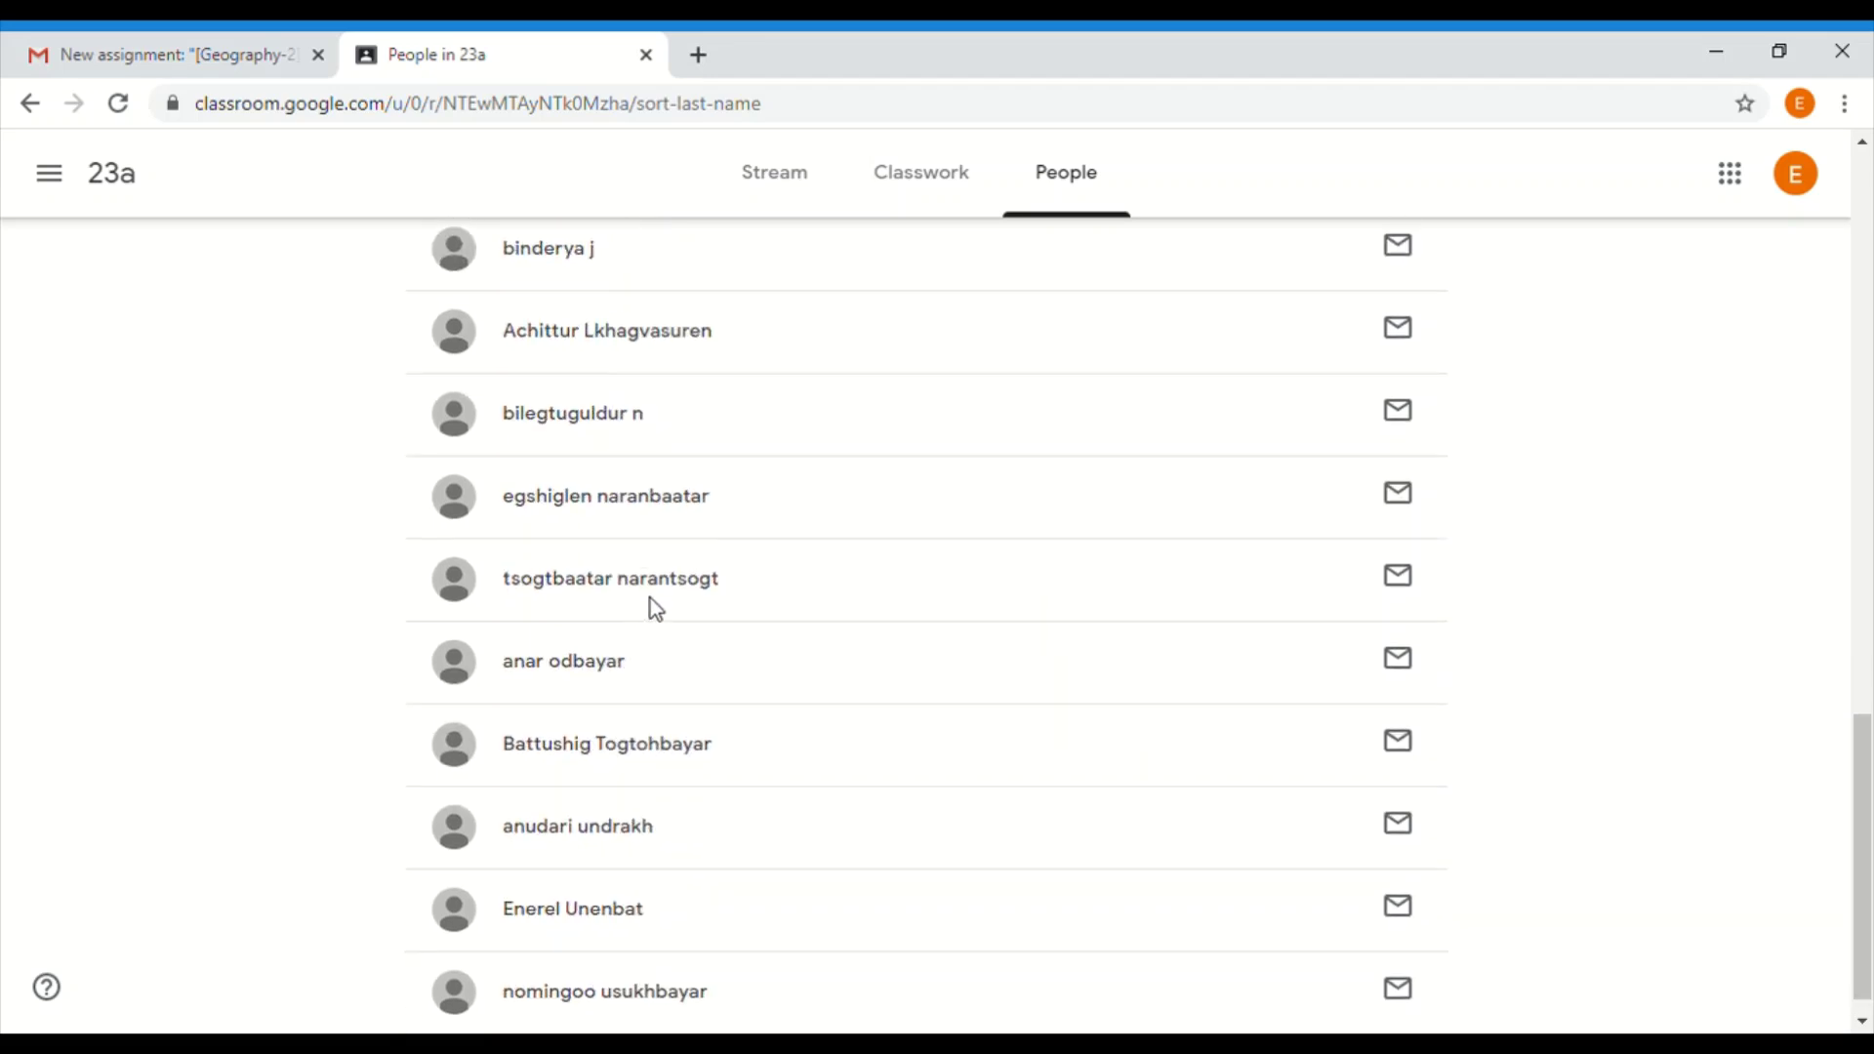
{"action": "scroll", "coordinate": [886, 640], "scroll_direction": "up", "scroll_amount": 3}
{"action": "scroll", "coordinate": [834, 560], "scroll_direction": "up", "scroll_amount": 4}
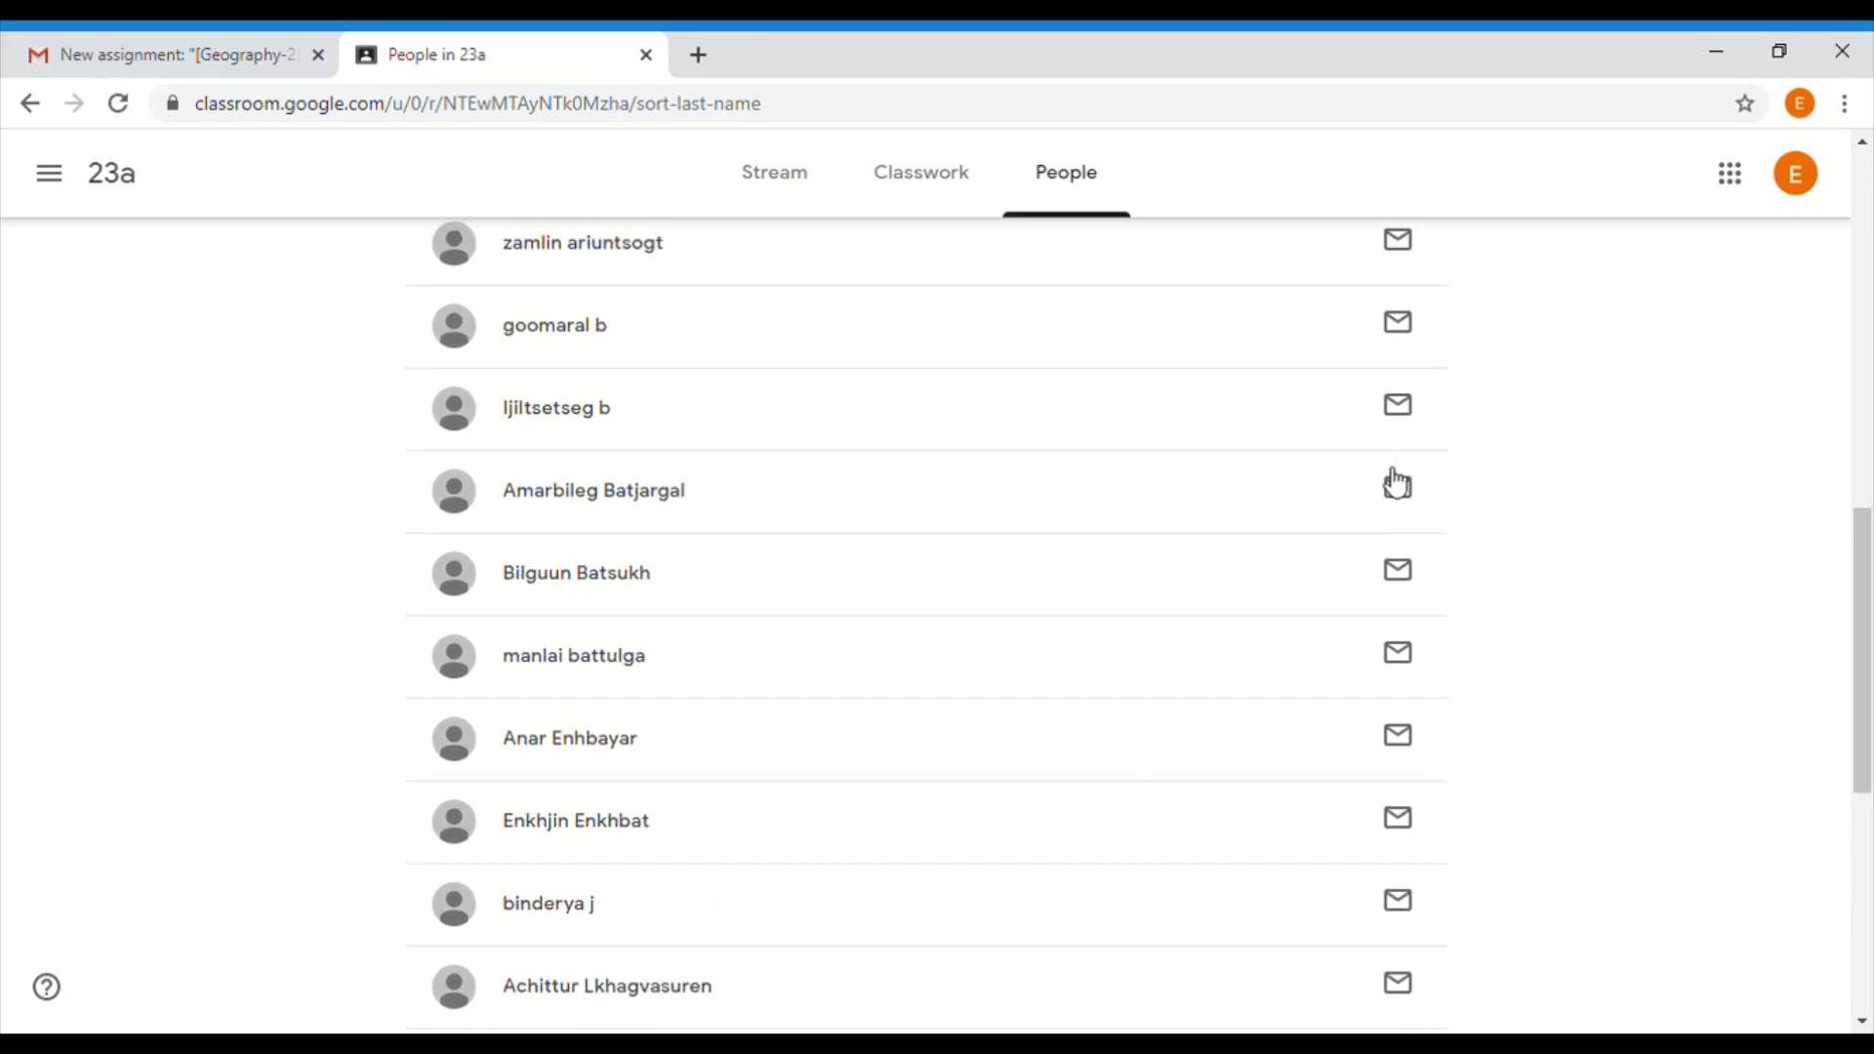
{"action": "scroll", "coordinate": [830, 408], "scroll_direction": "up", "scroll_amount": 5}
{"action": "scroll", "coordinate": [801, 322], "scroll_direction": "up", "scroll_amount": 5}
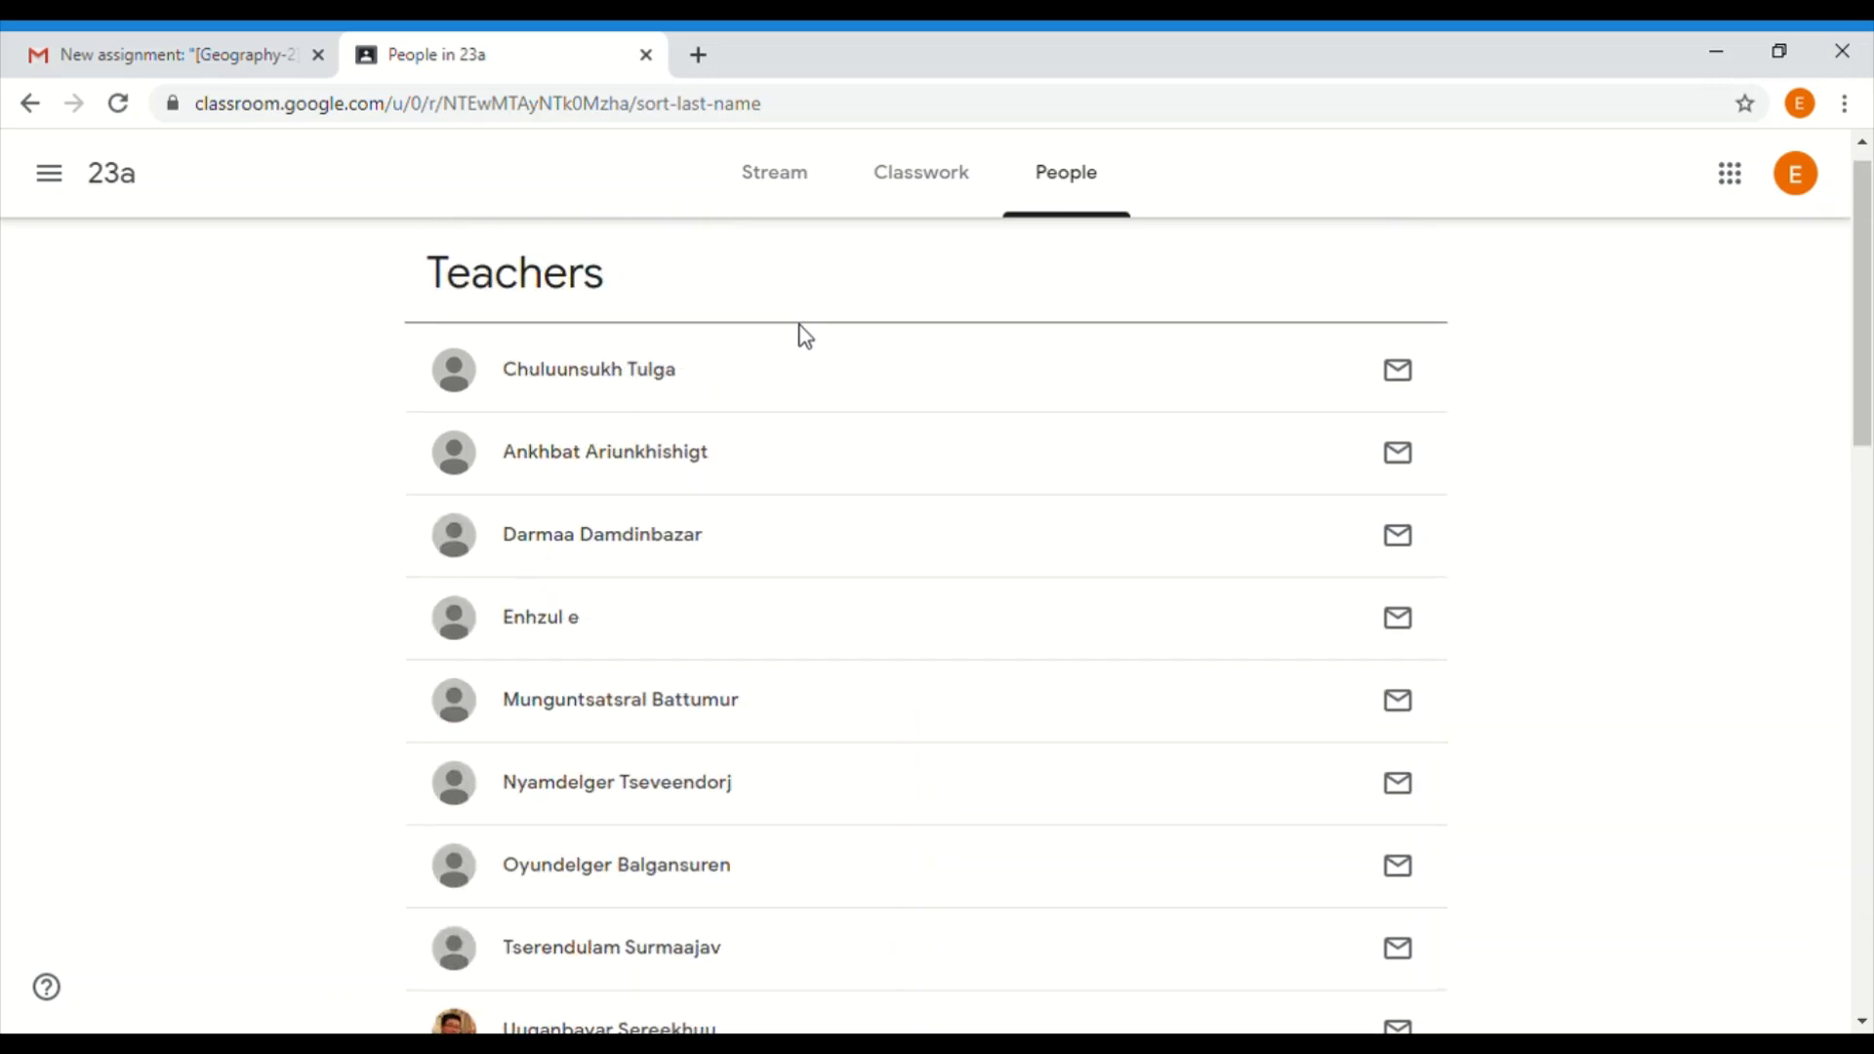
- Unsubmit the work for the "Математикийн онлайн хичээл" assignment in the 23a stream and remove both attached images
{"action": "left_click", "coordinate": [135, 195]}
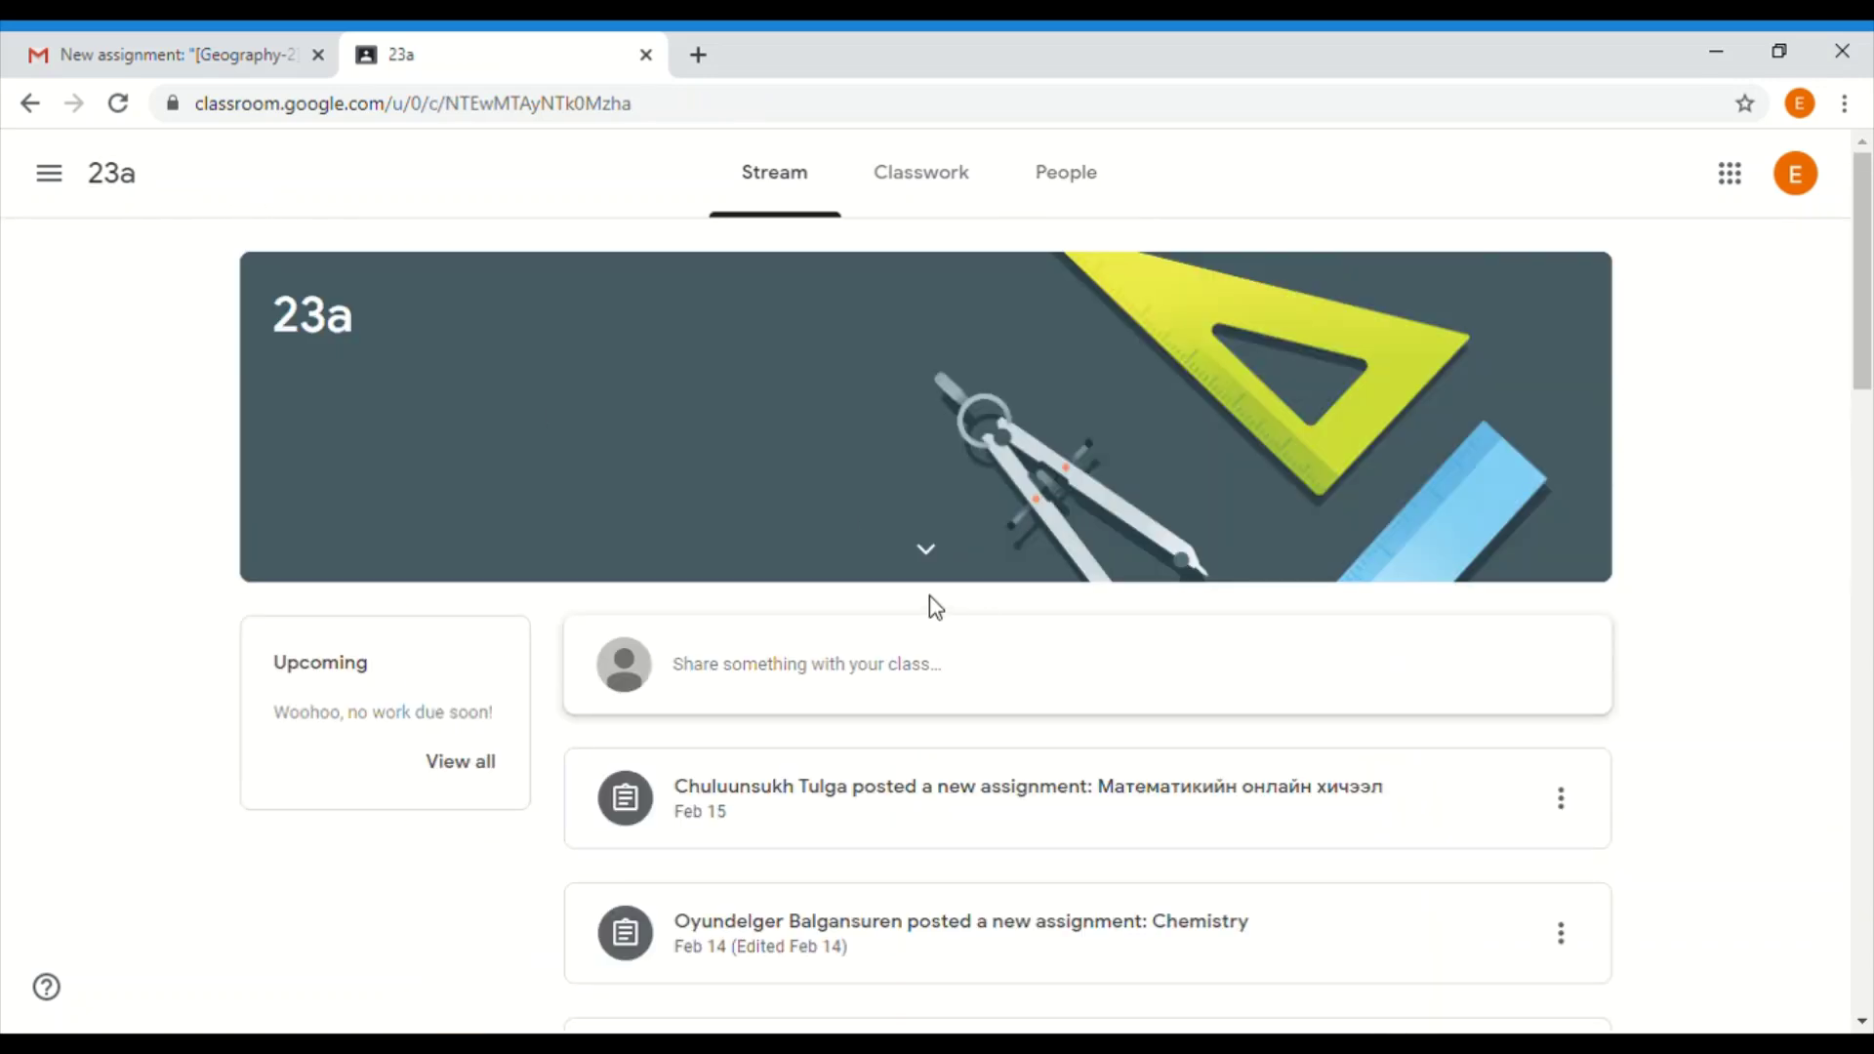
{"action": "left_click", "coordinate": [1005, 787]}
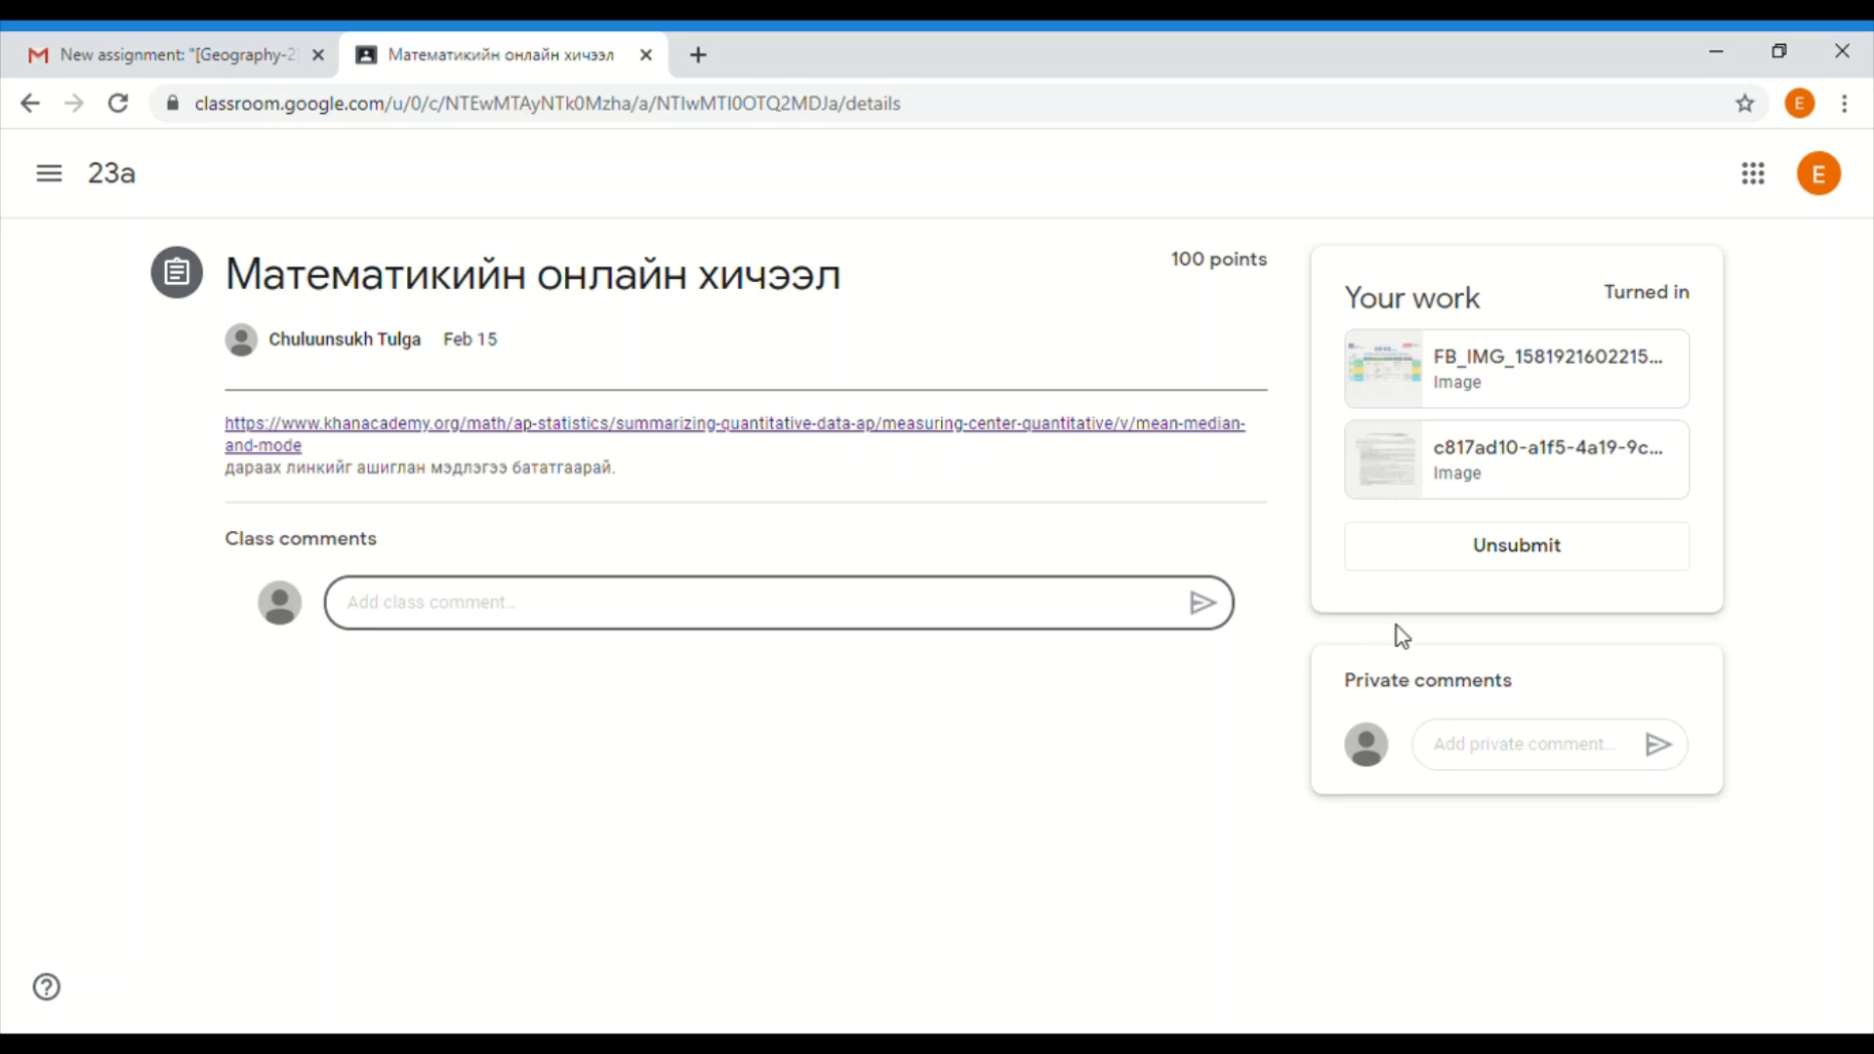
{"action": "left_click", "coordinate": [1530, 561]}
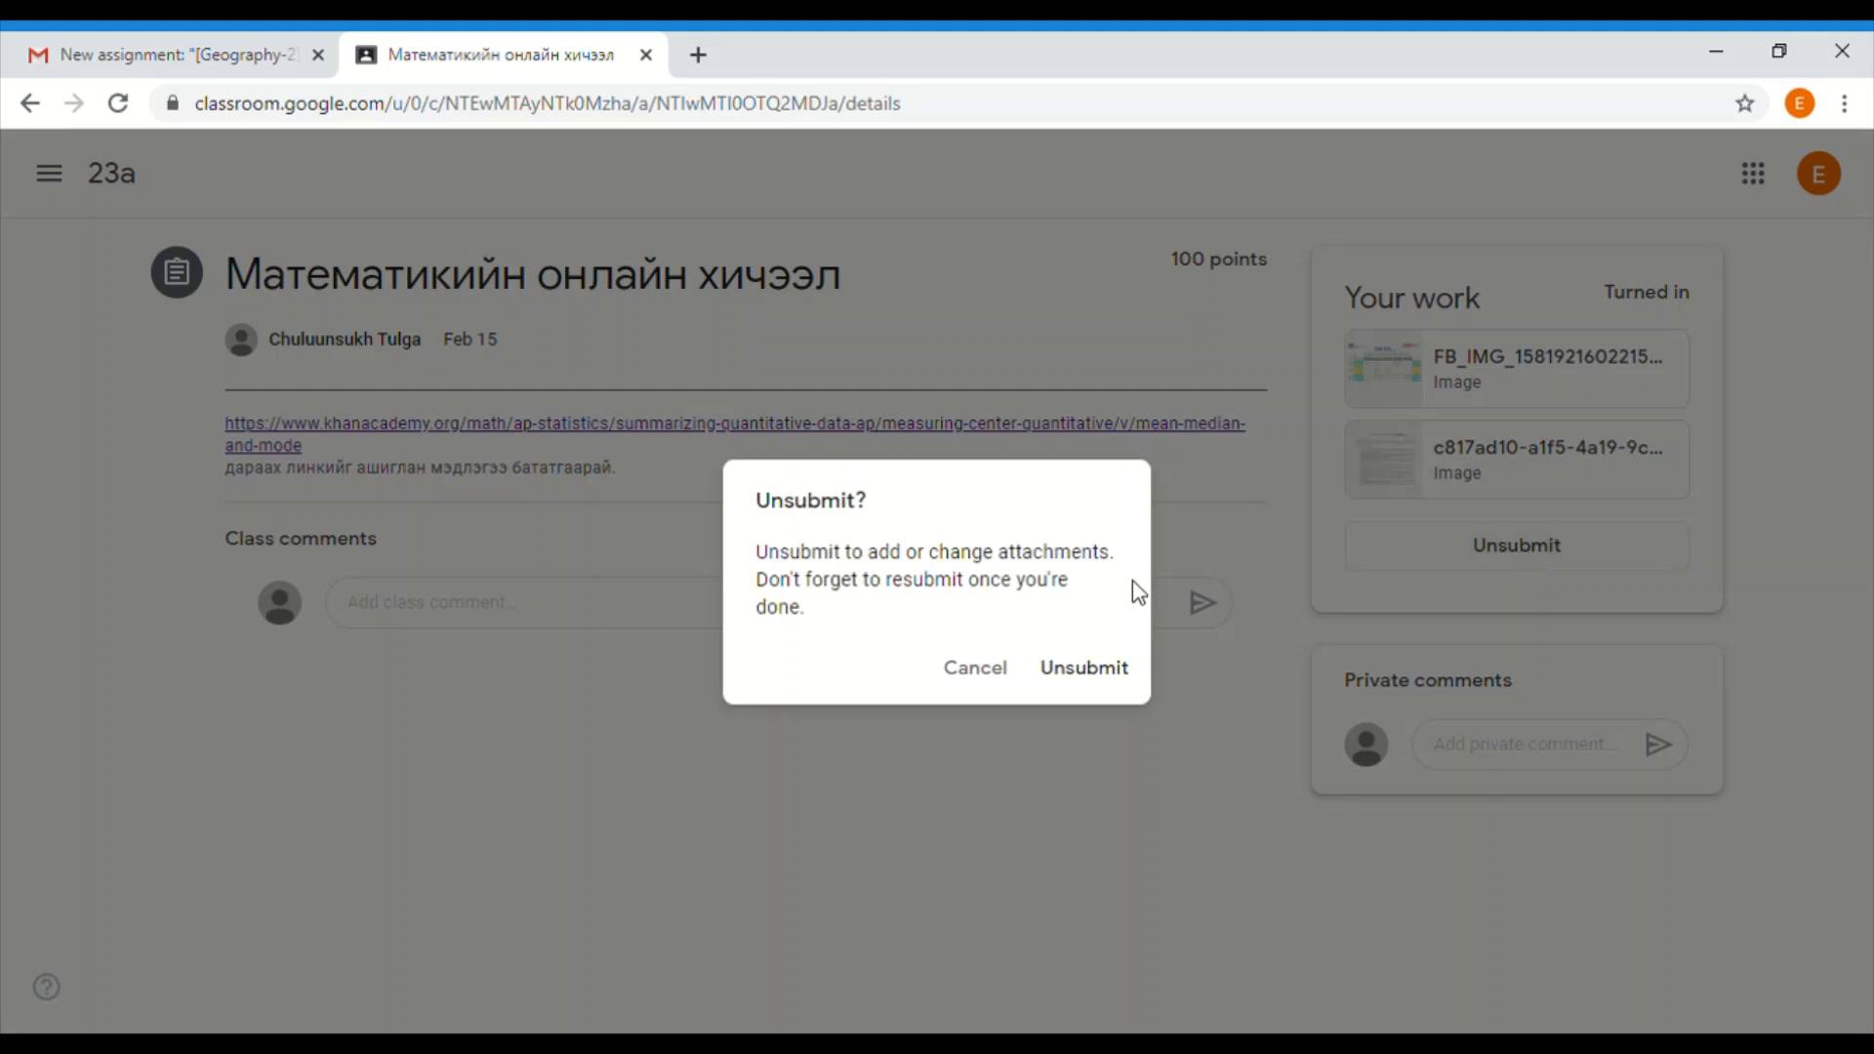
{"action": "left_click", "coordinate": [1098, 669]}
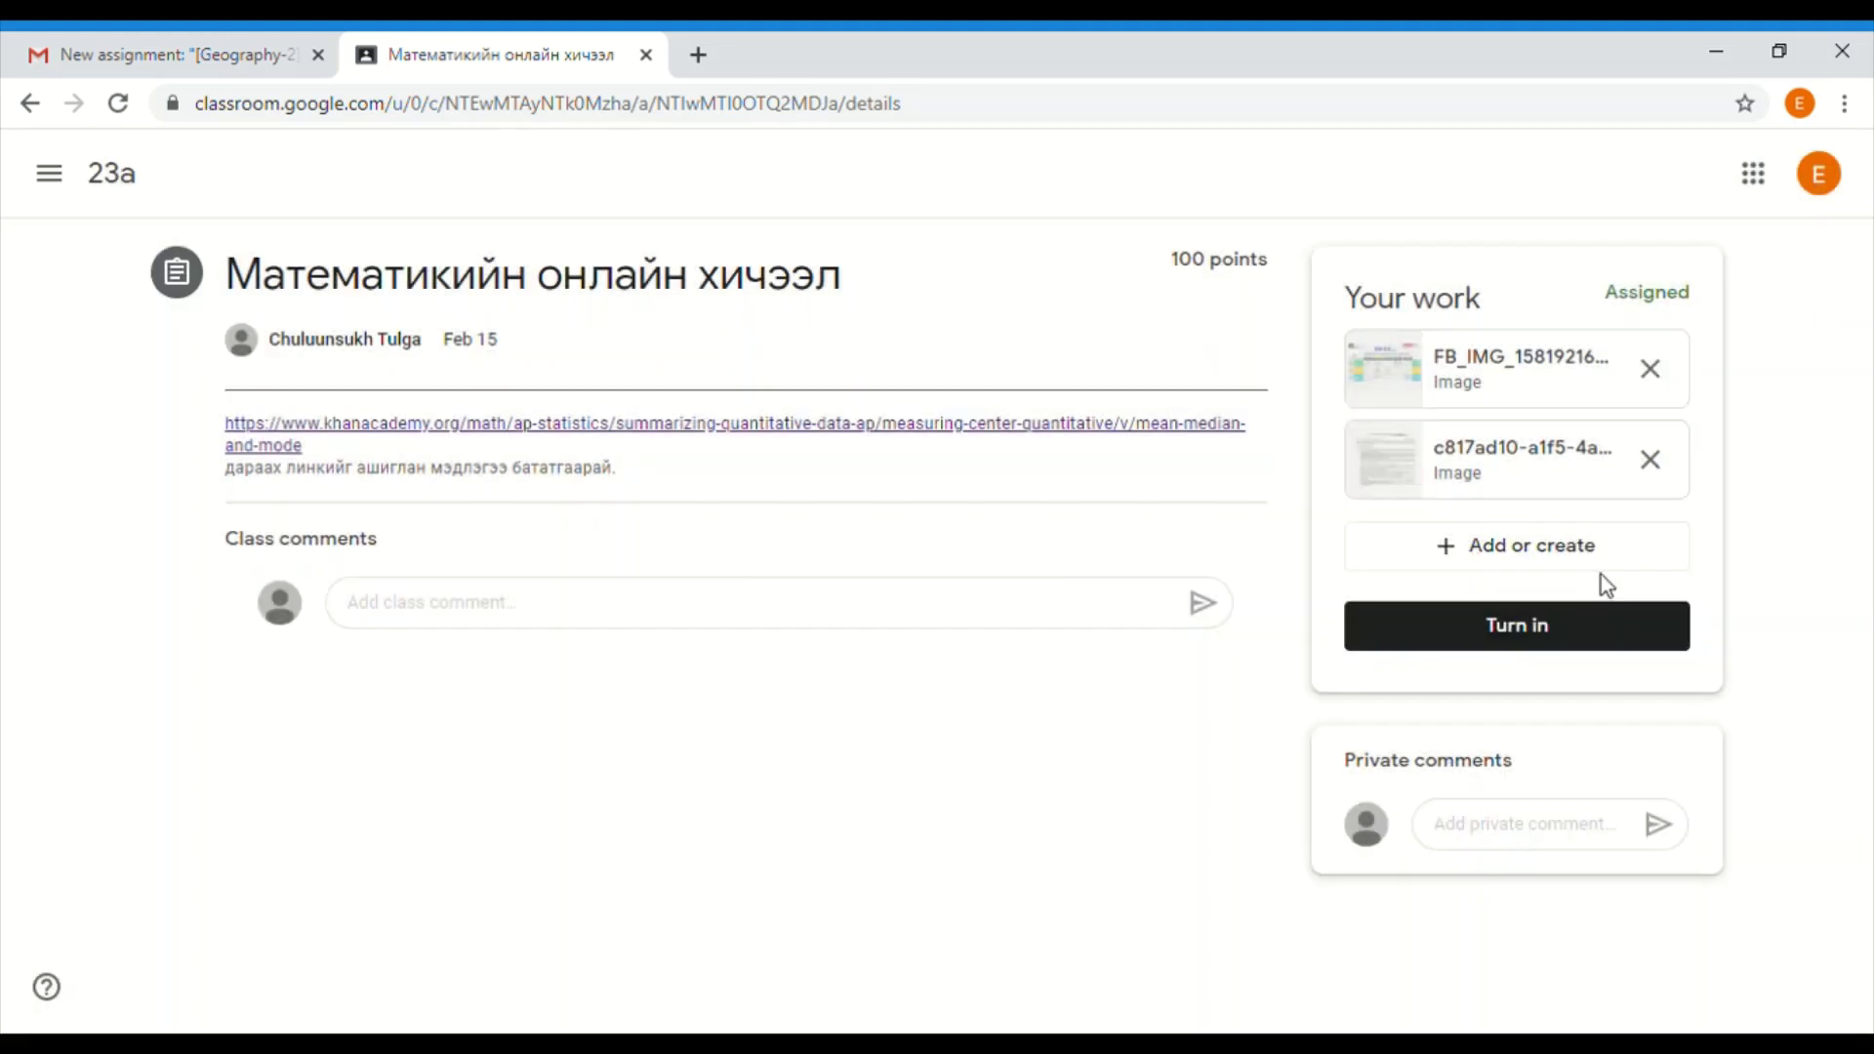
{"action": "left_click", "coordinate": [1651, 369]}
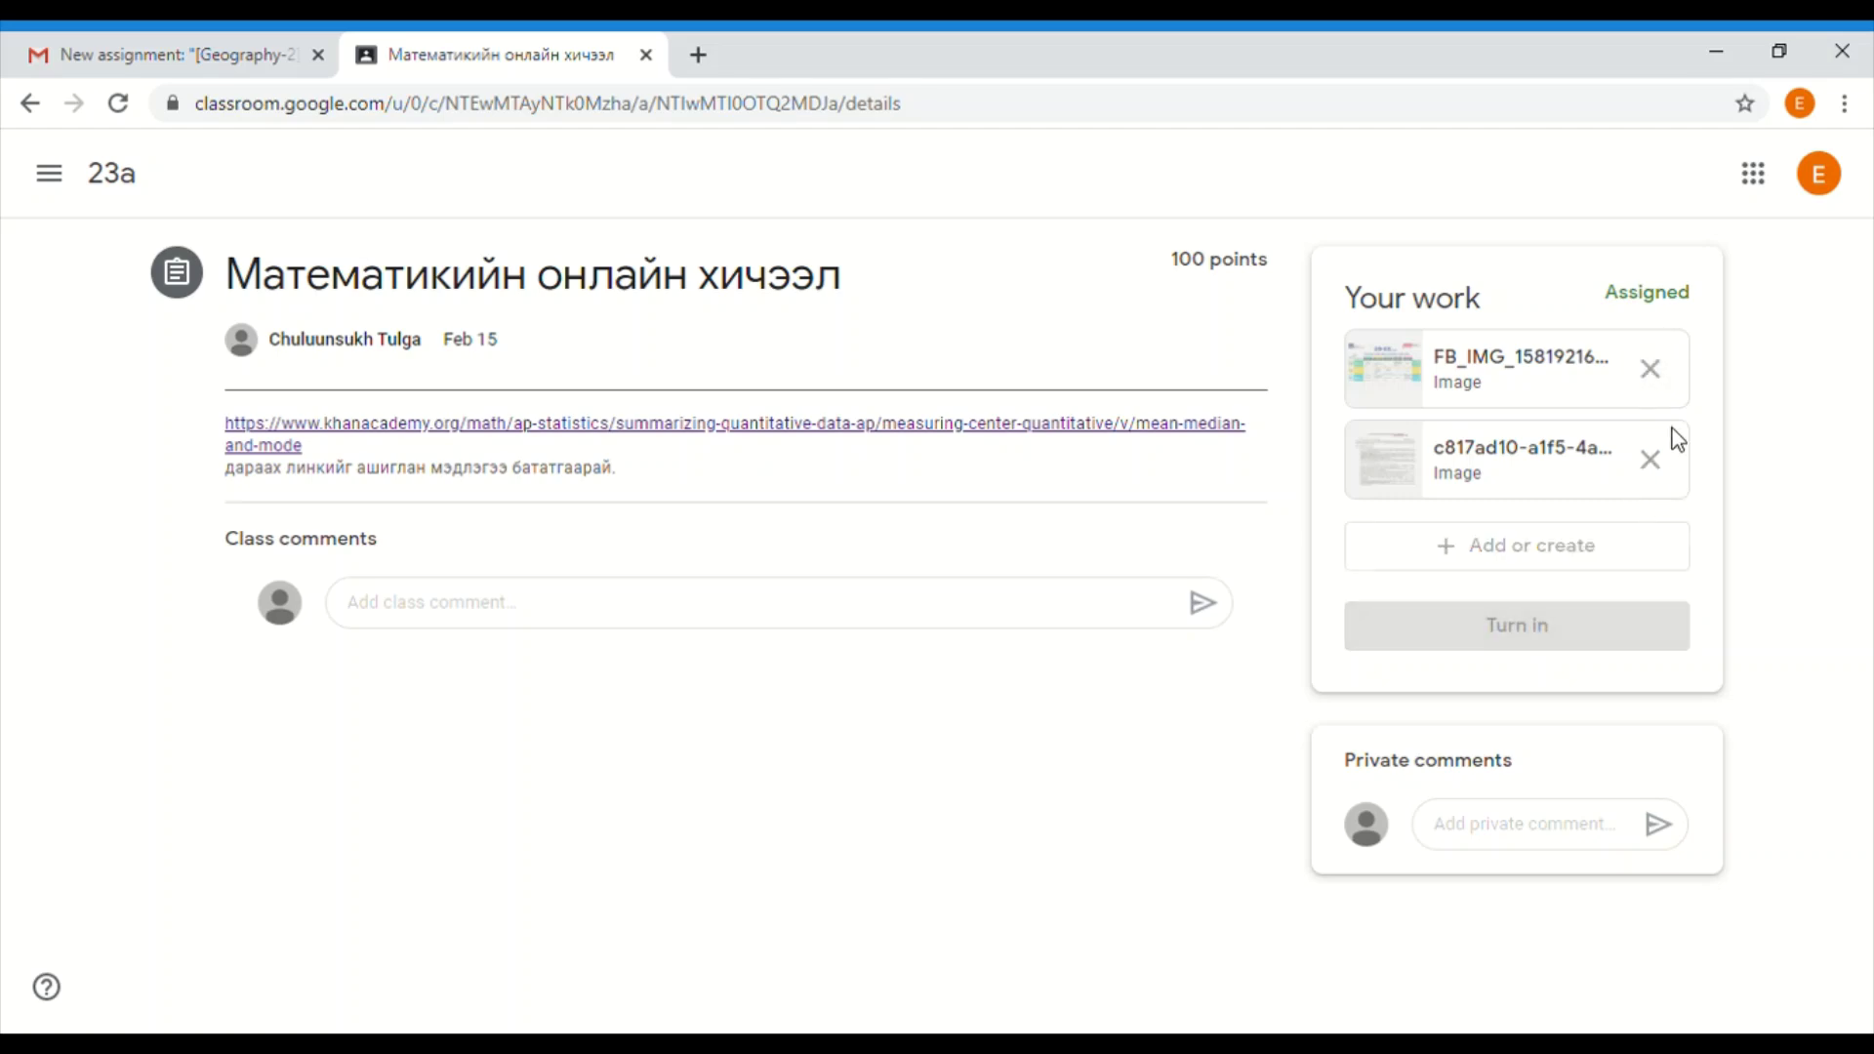
{"action": "left_click", "coordinate": [1650, 367]}
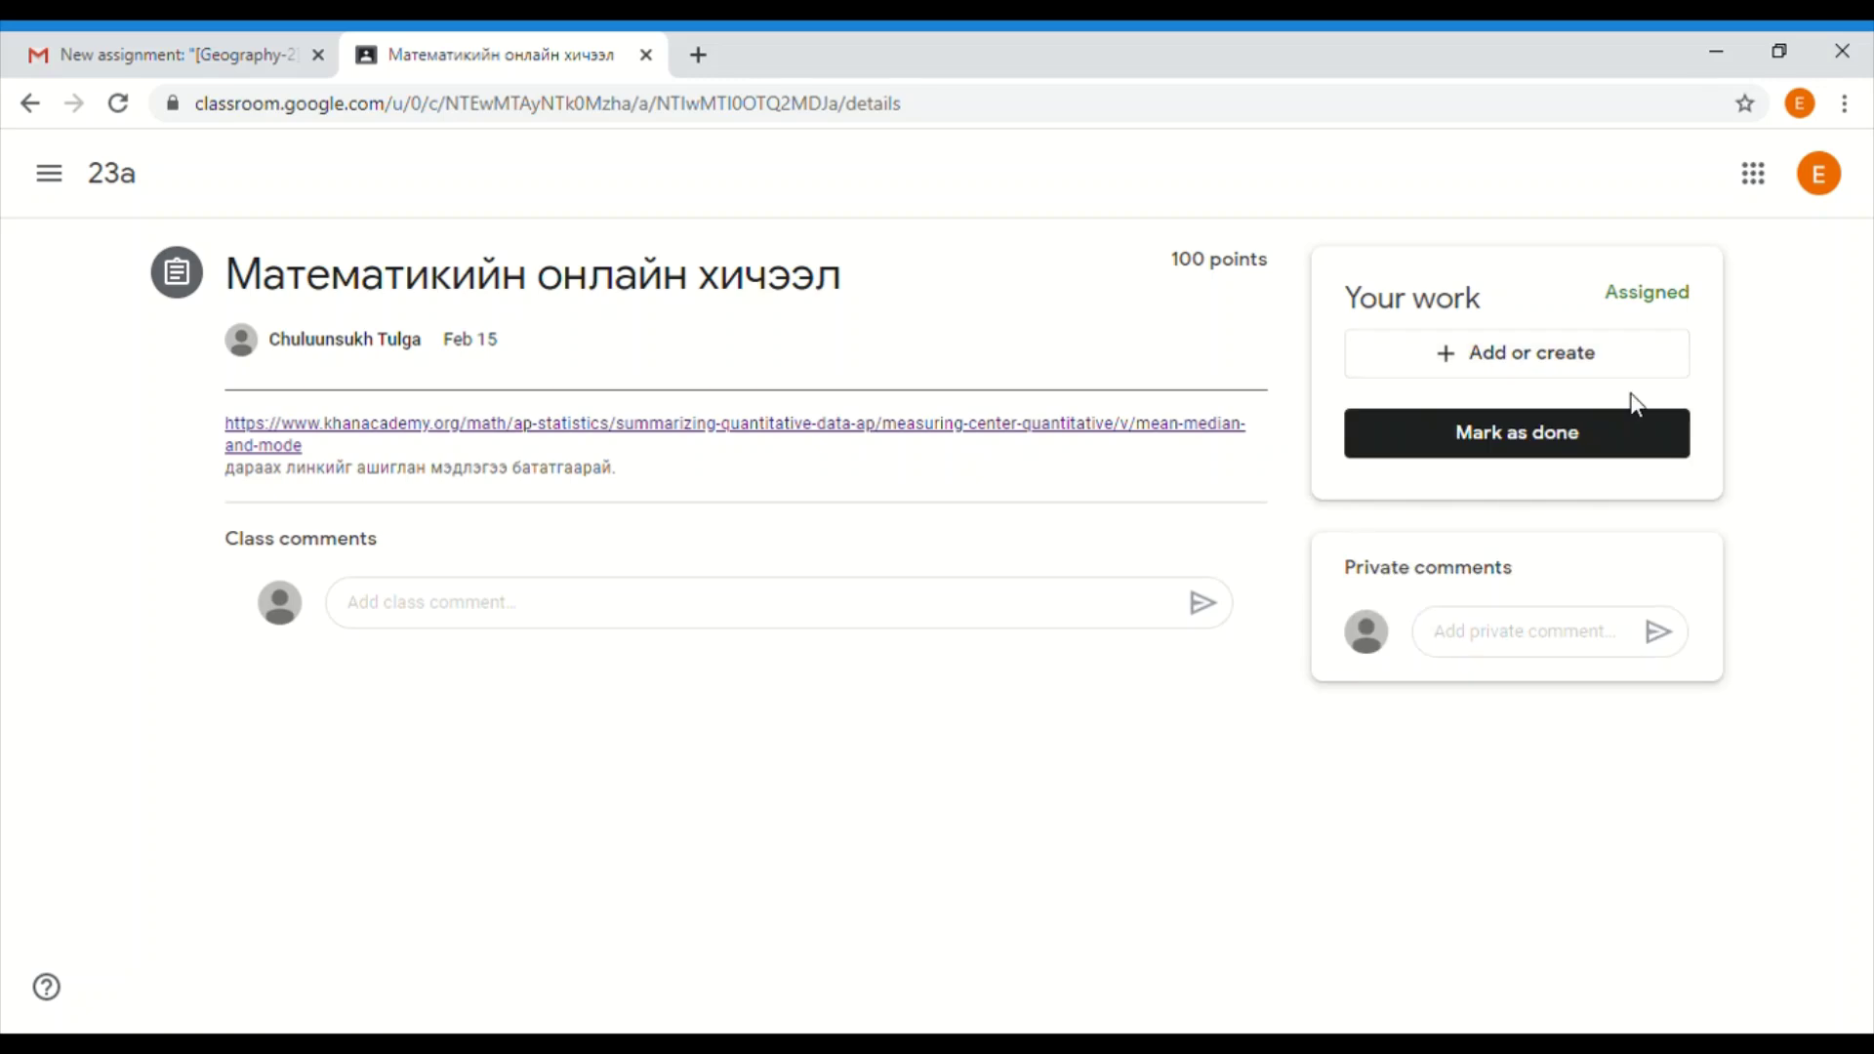
- Create a new Google Docs document as the assignment work, enter the text "ddnkj" and close the document
{"action": "left_click", "coordinate": [1552, 370]}
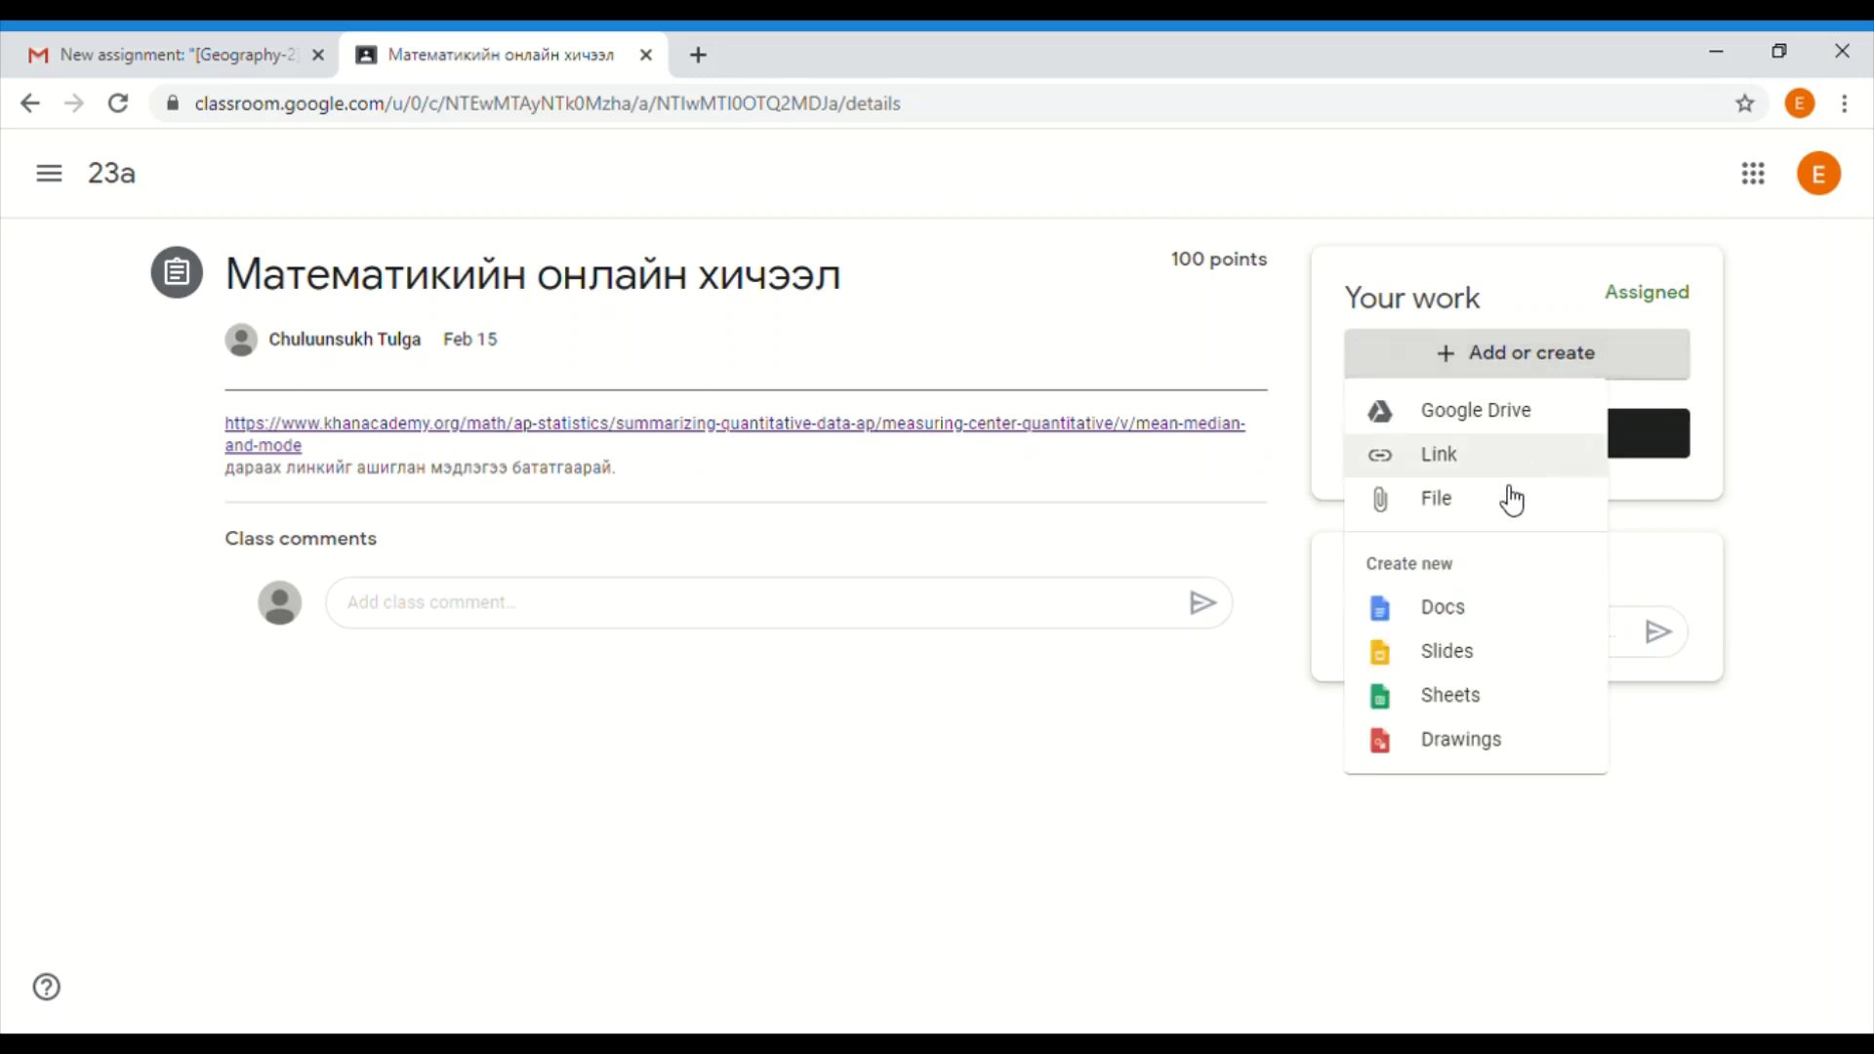
{"action": "left_click", "coordinate": [1472, 628]}
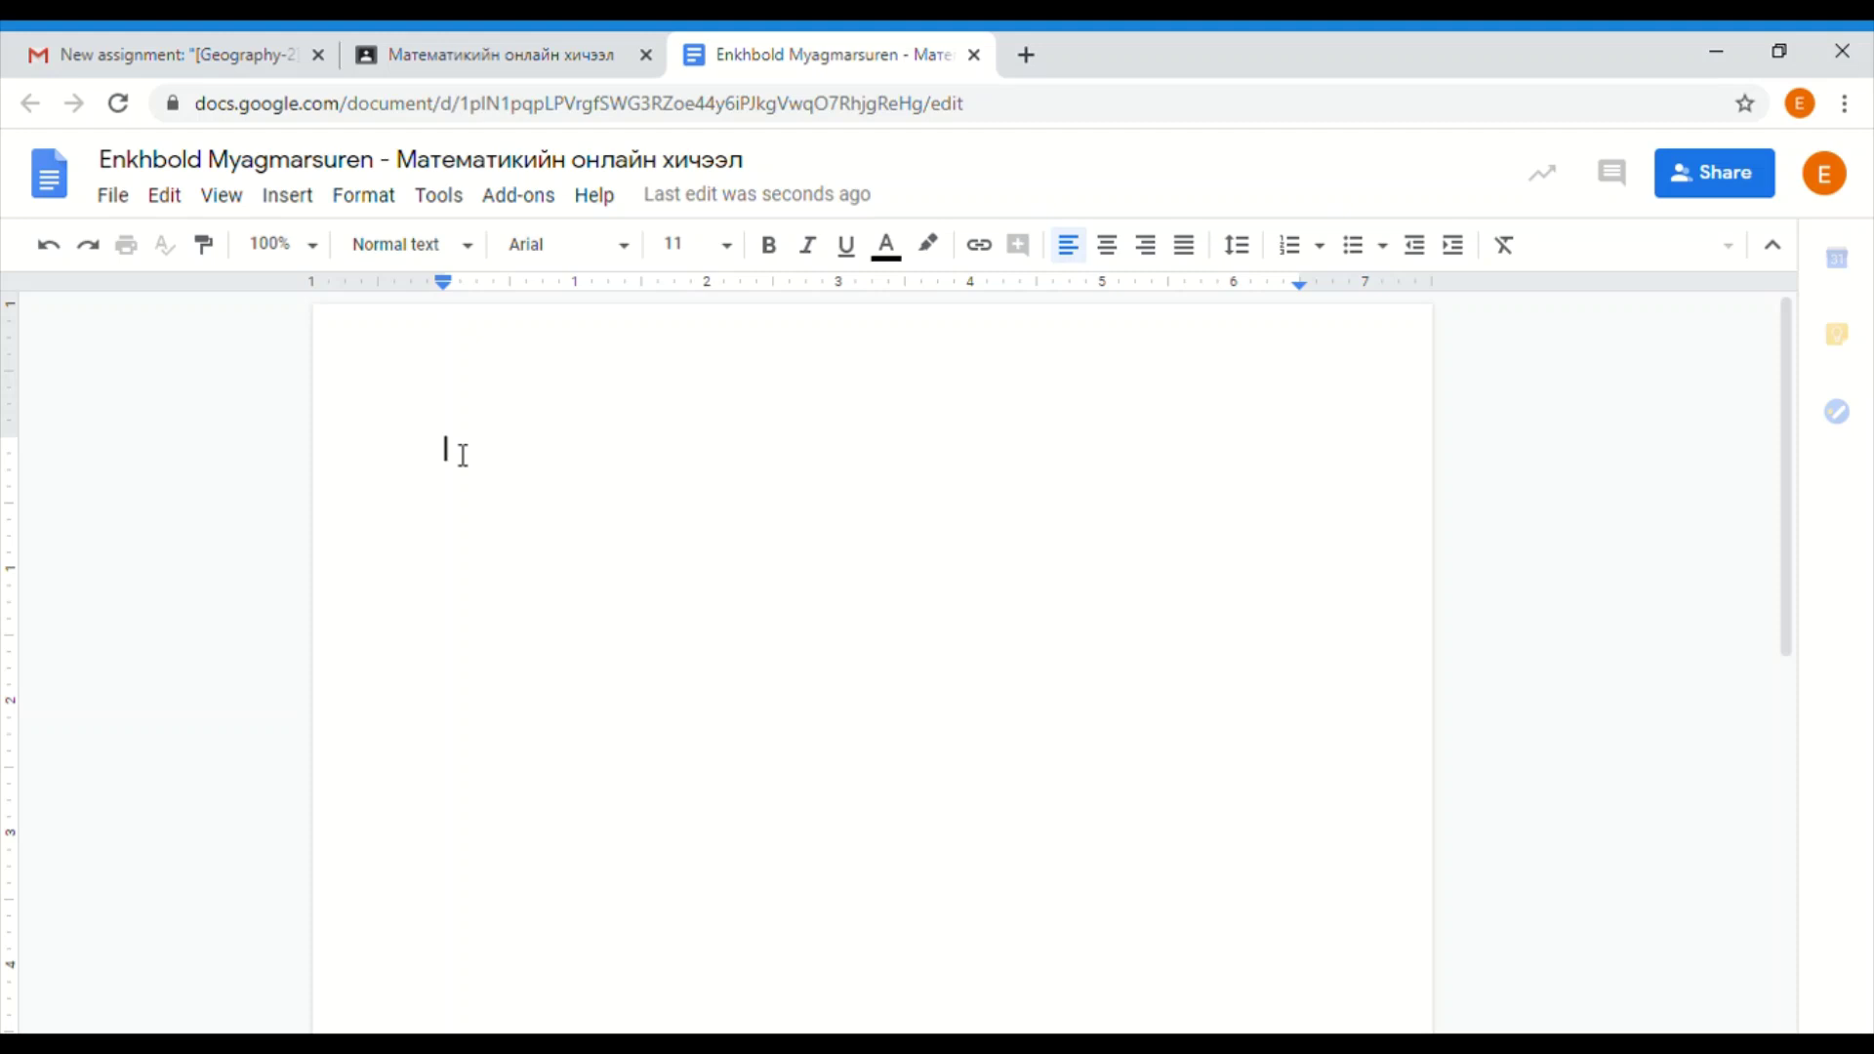
{"action": "type", "text": "d"}
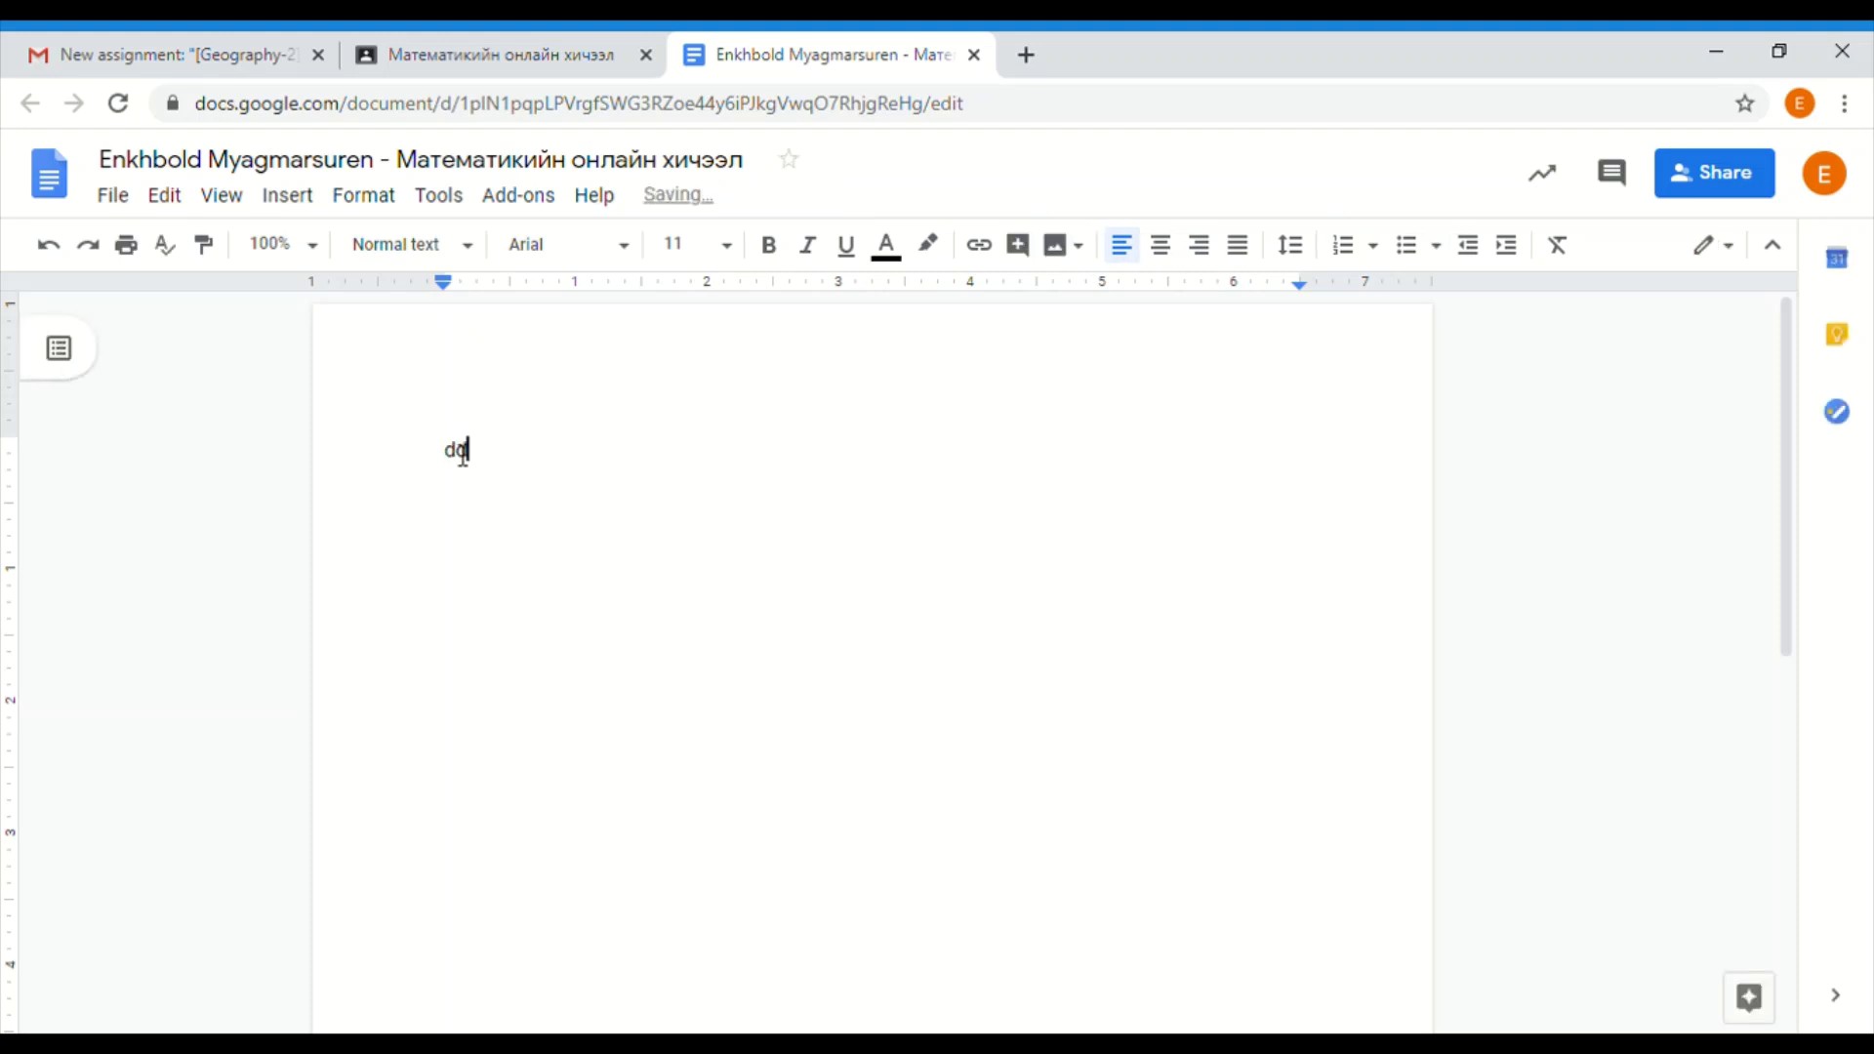
{"action": "type", "text": "onkj"}
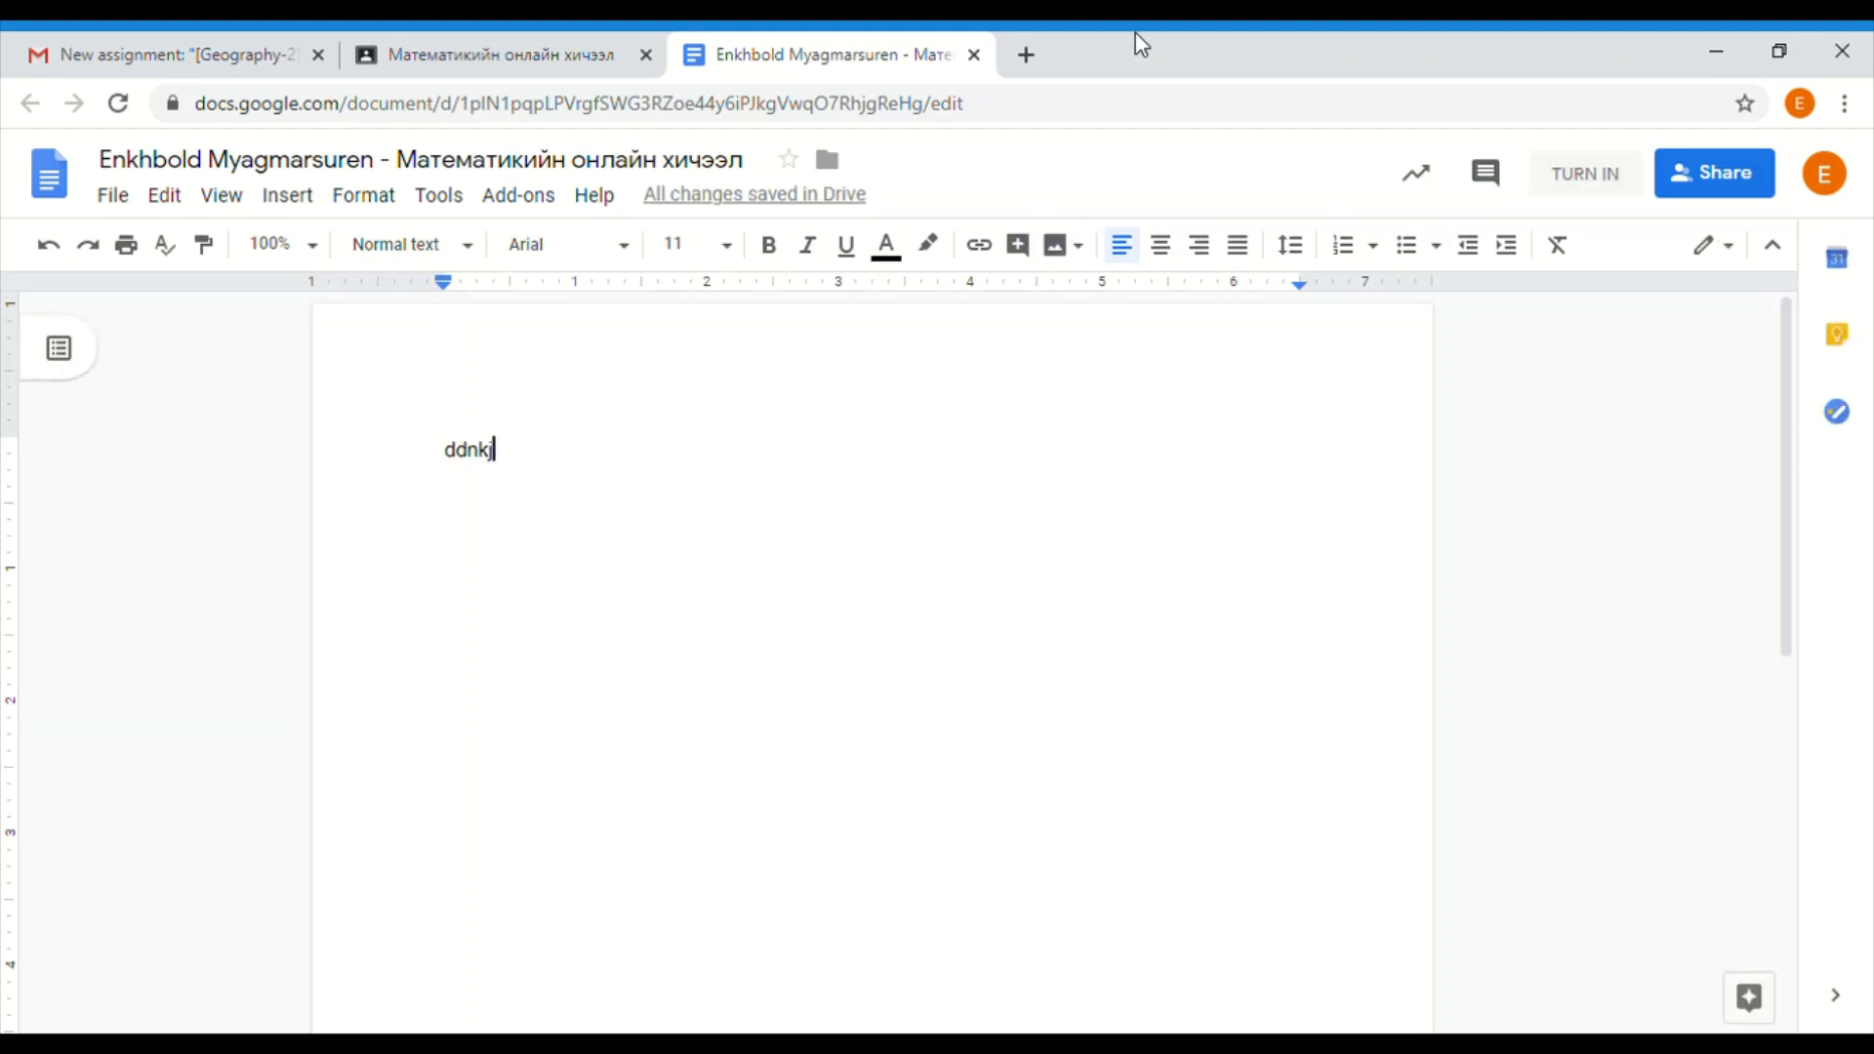
{"action": "left_click", "coordinate": [975, 56]}
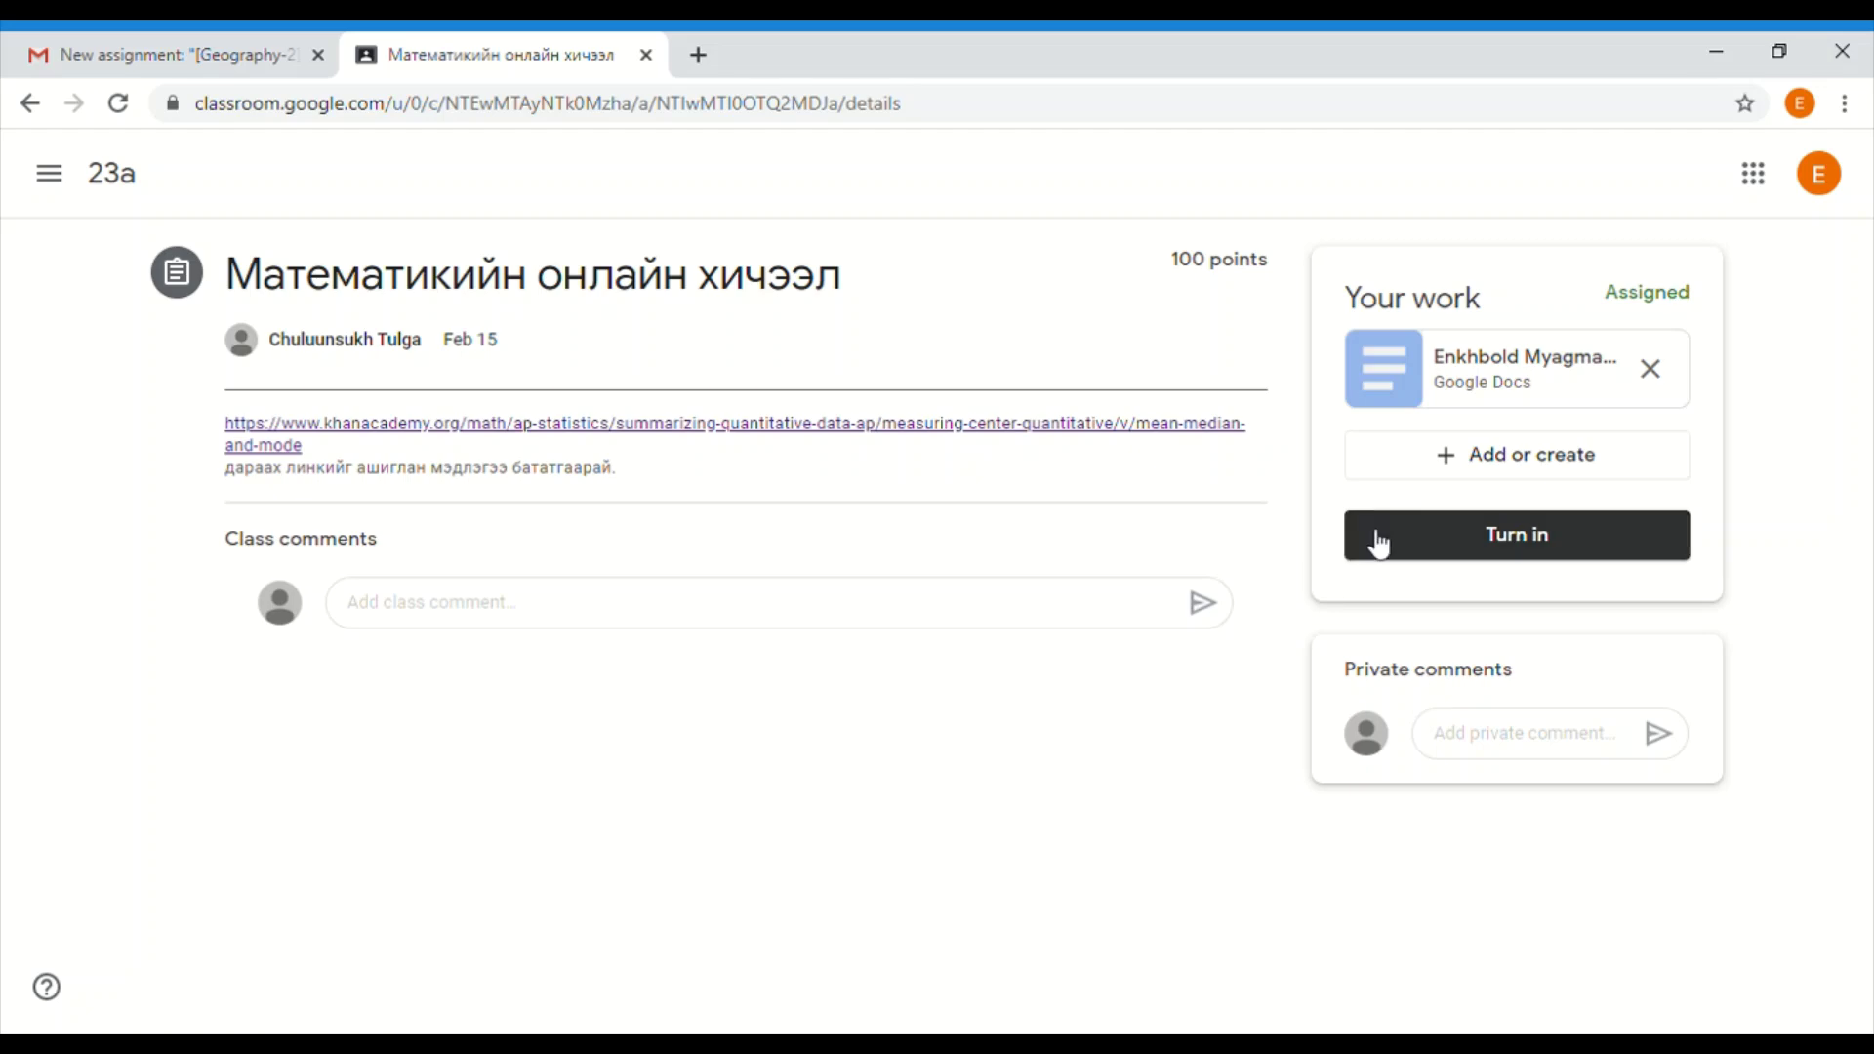
- Reopen the attached Google Docs document to check its text and close it again
{"action": "left_click", "coordinate": [1536, 371]}
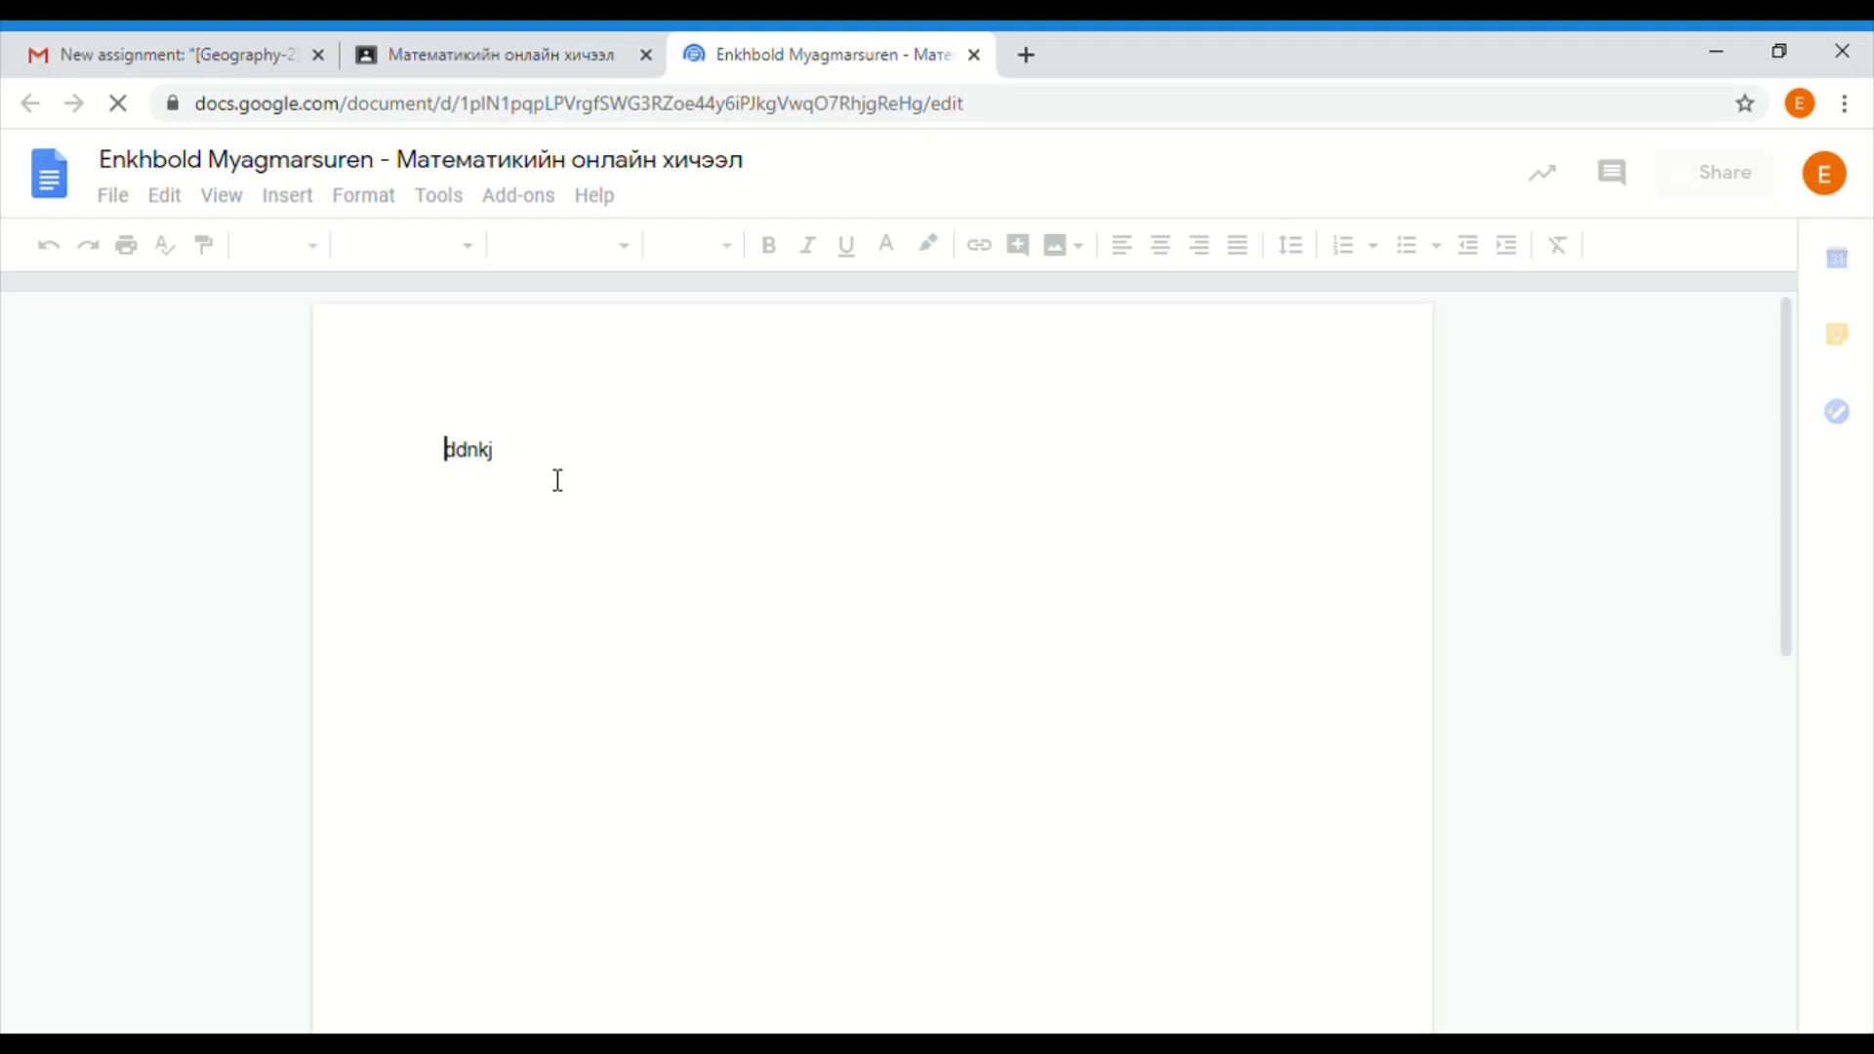
{"action": "left_click", "coordinate": [567, 450]}
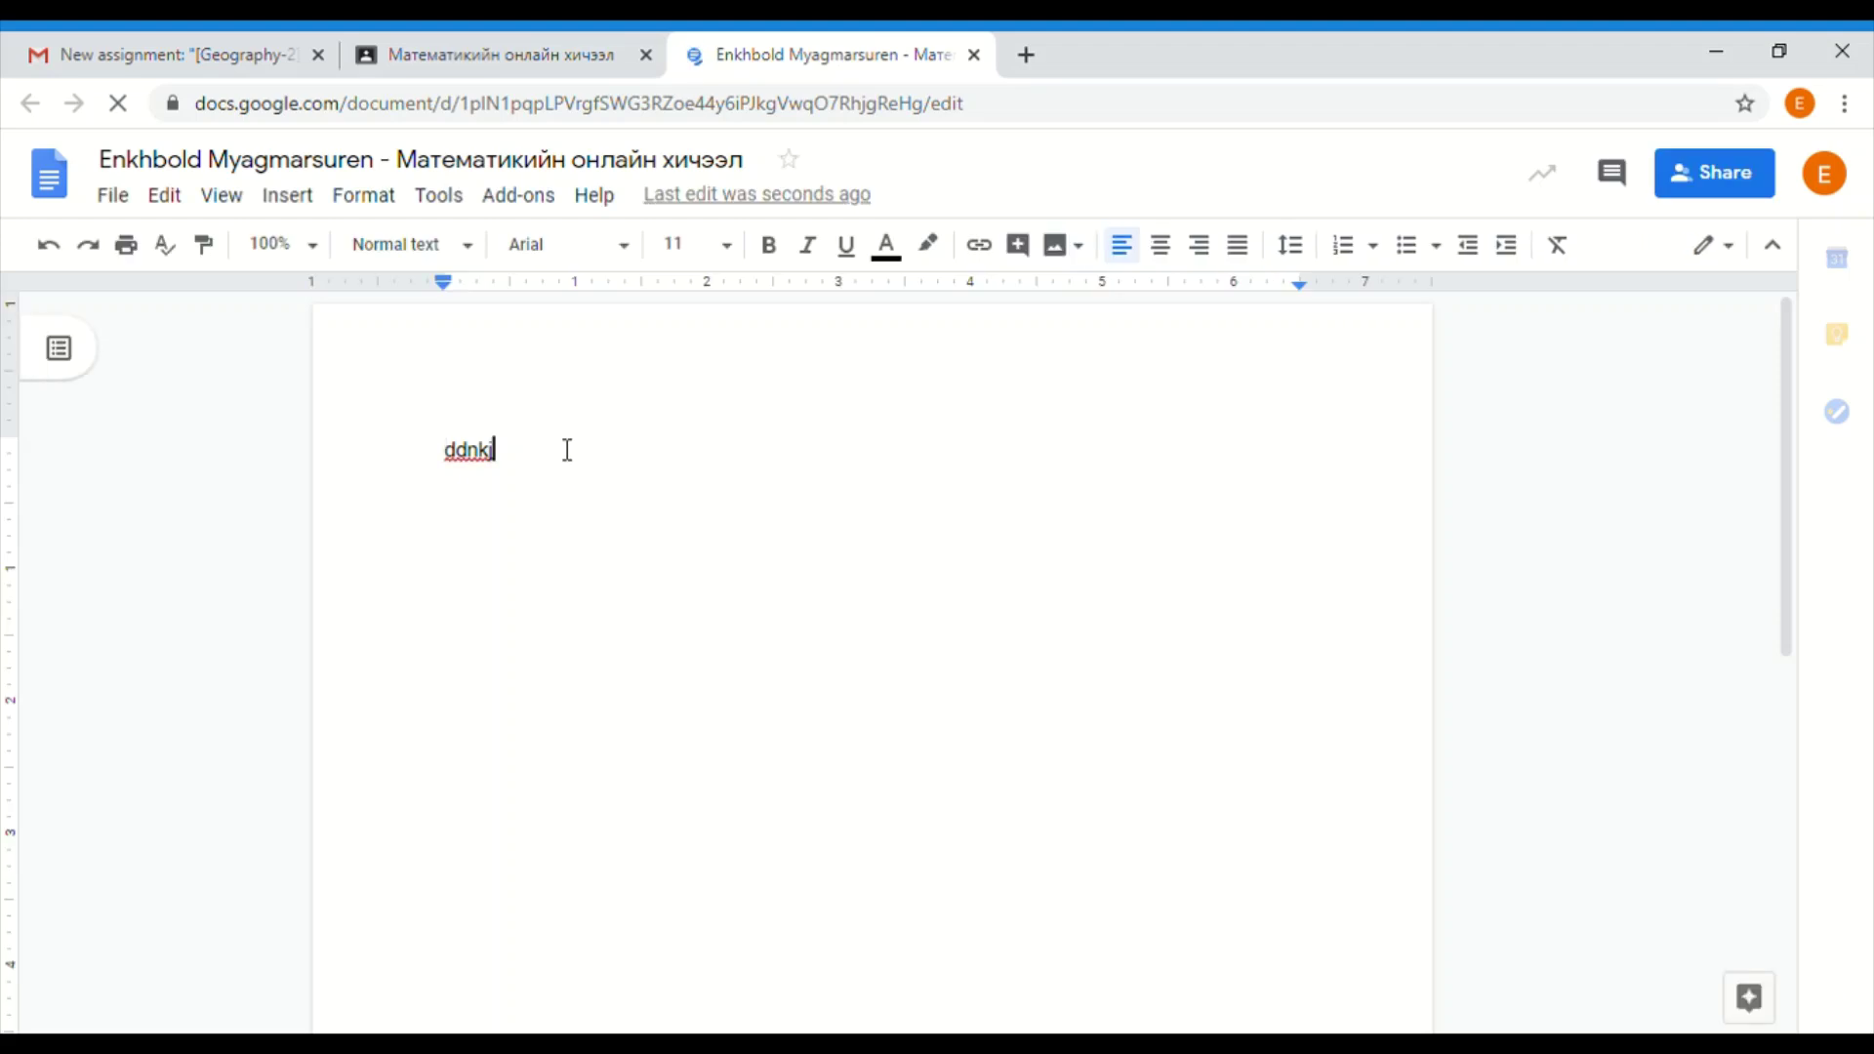
{"action": "left_click", "coordinate": [975, 56]}
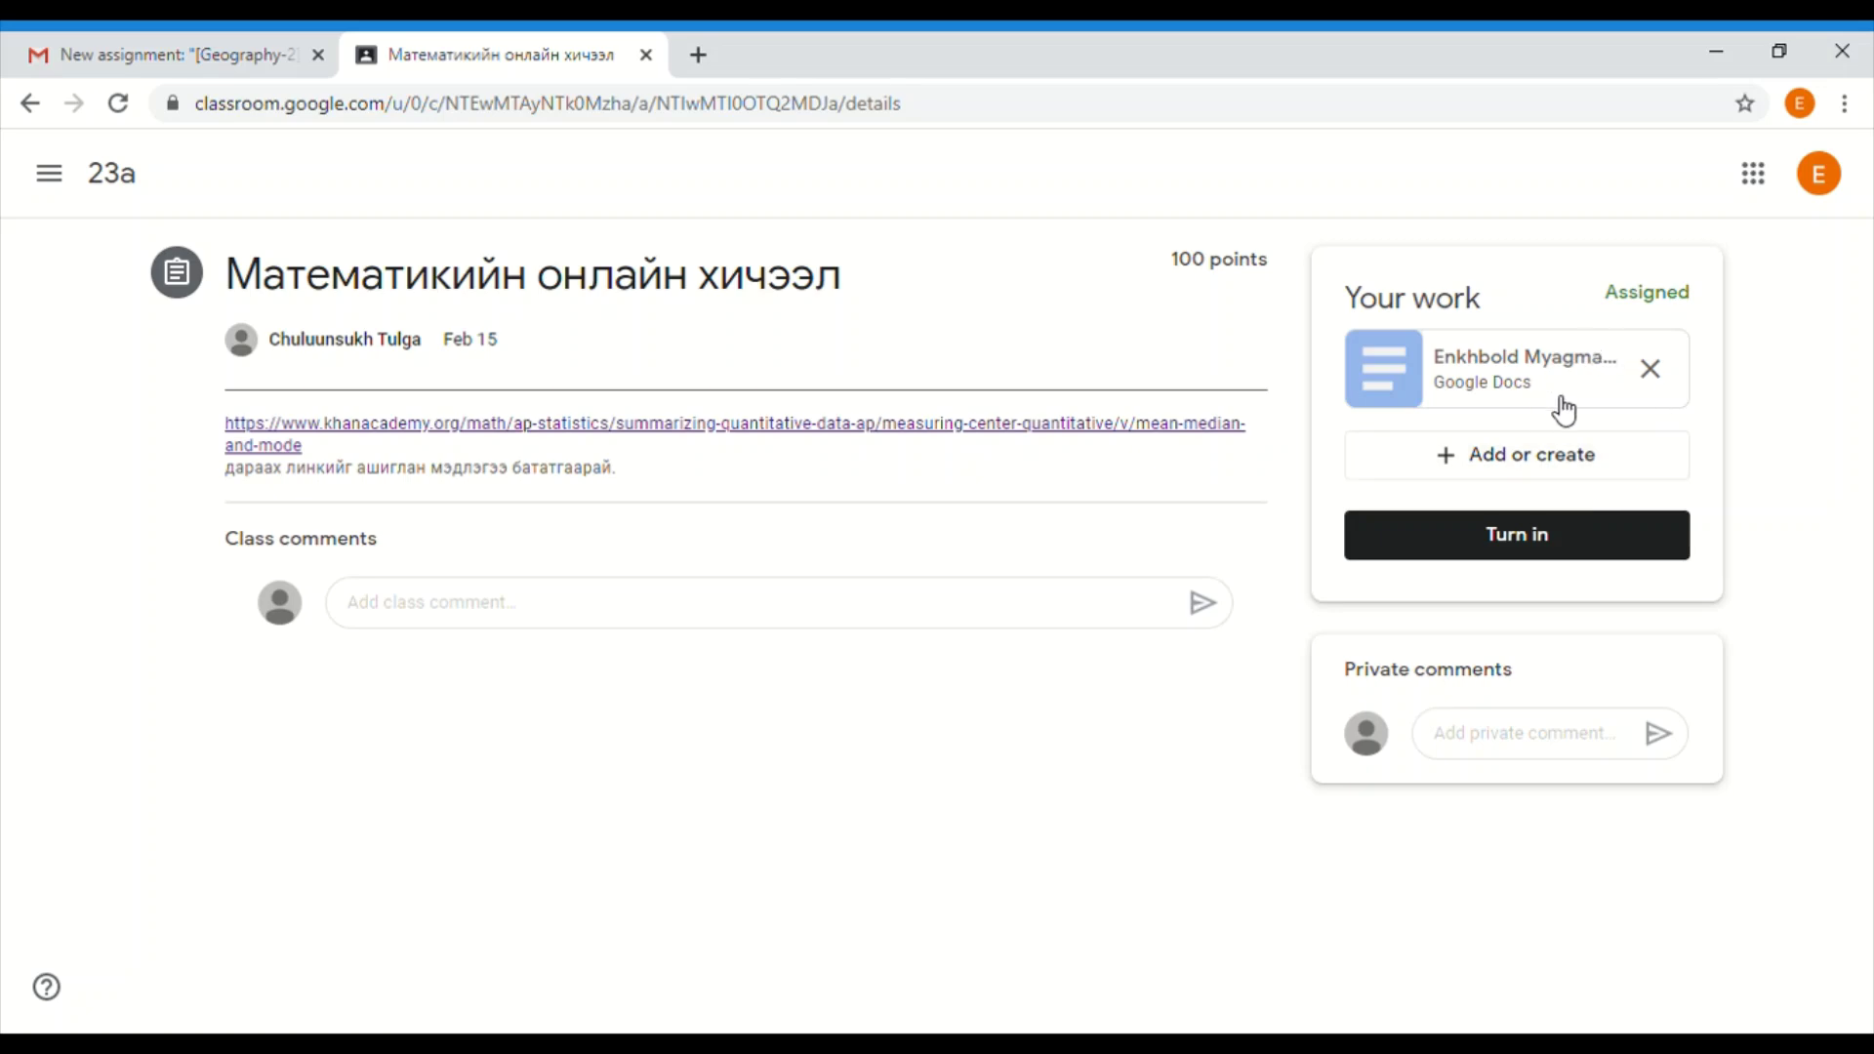
- Turn in the attached Google Docs document for the assignment and unsubmit it again
{"action": "left_click", "coordinate": [1567, 547]}
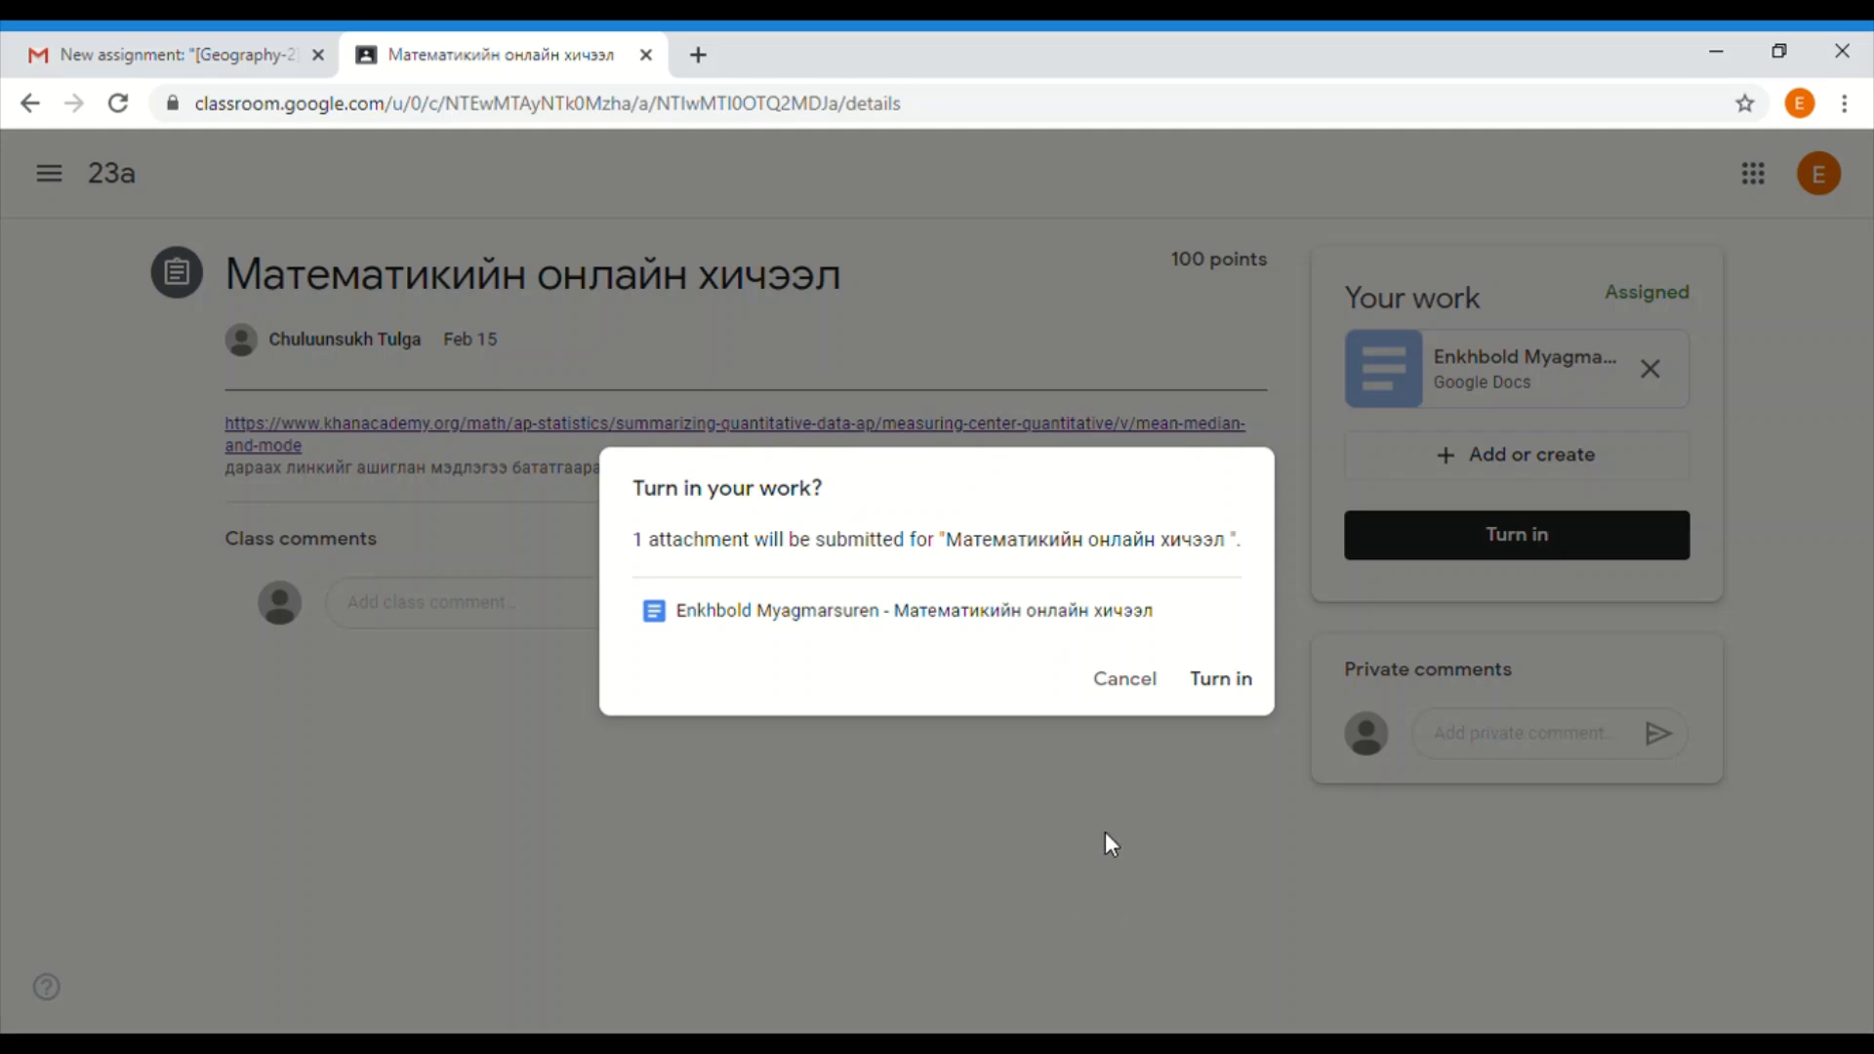
{"action": "left_click", "coordinate": [1224, 683]}
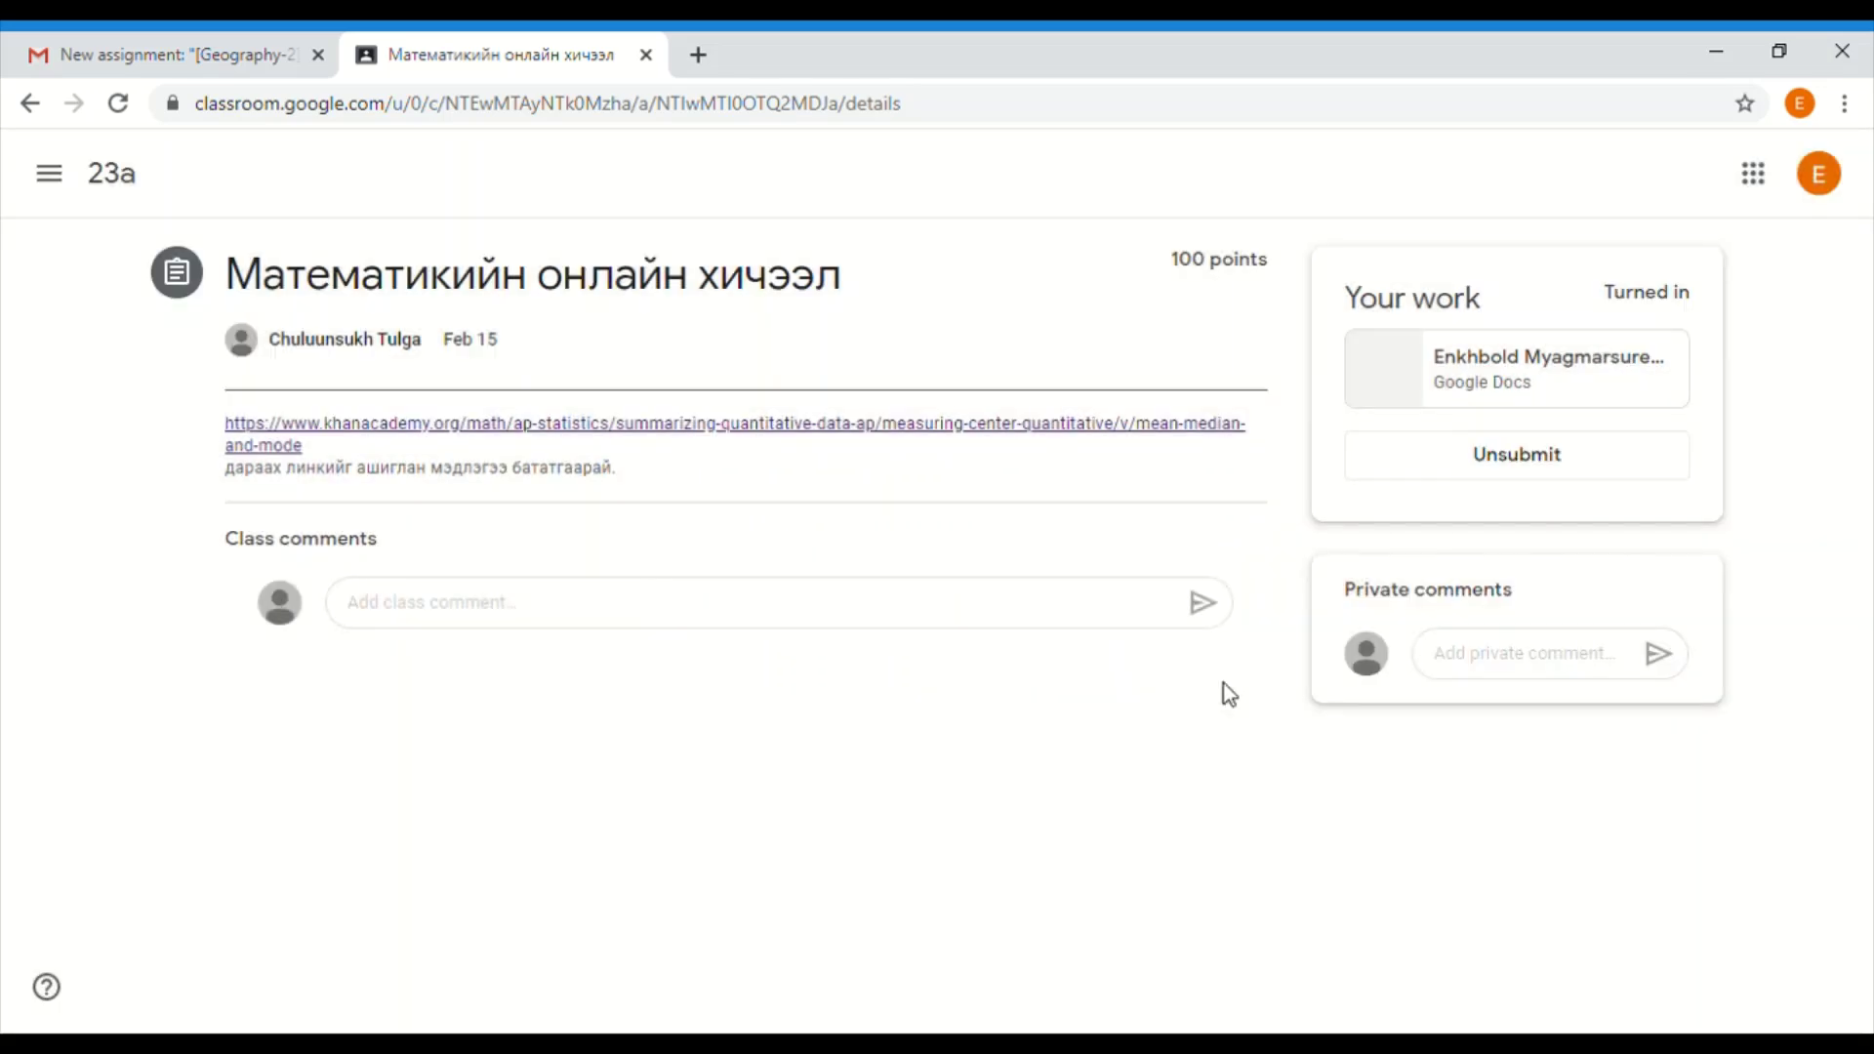
{"action": "left_click", "coordinate": [1557, 461]}
{"action": "left_click", "coordinate": [1105, 669]}
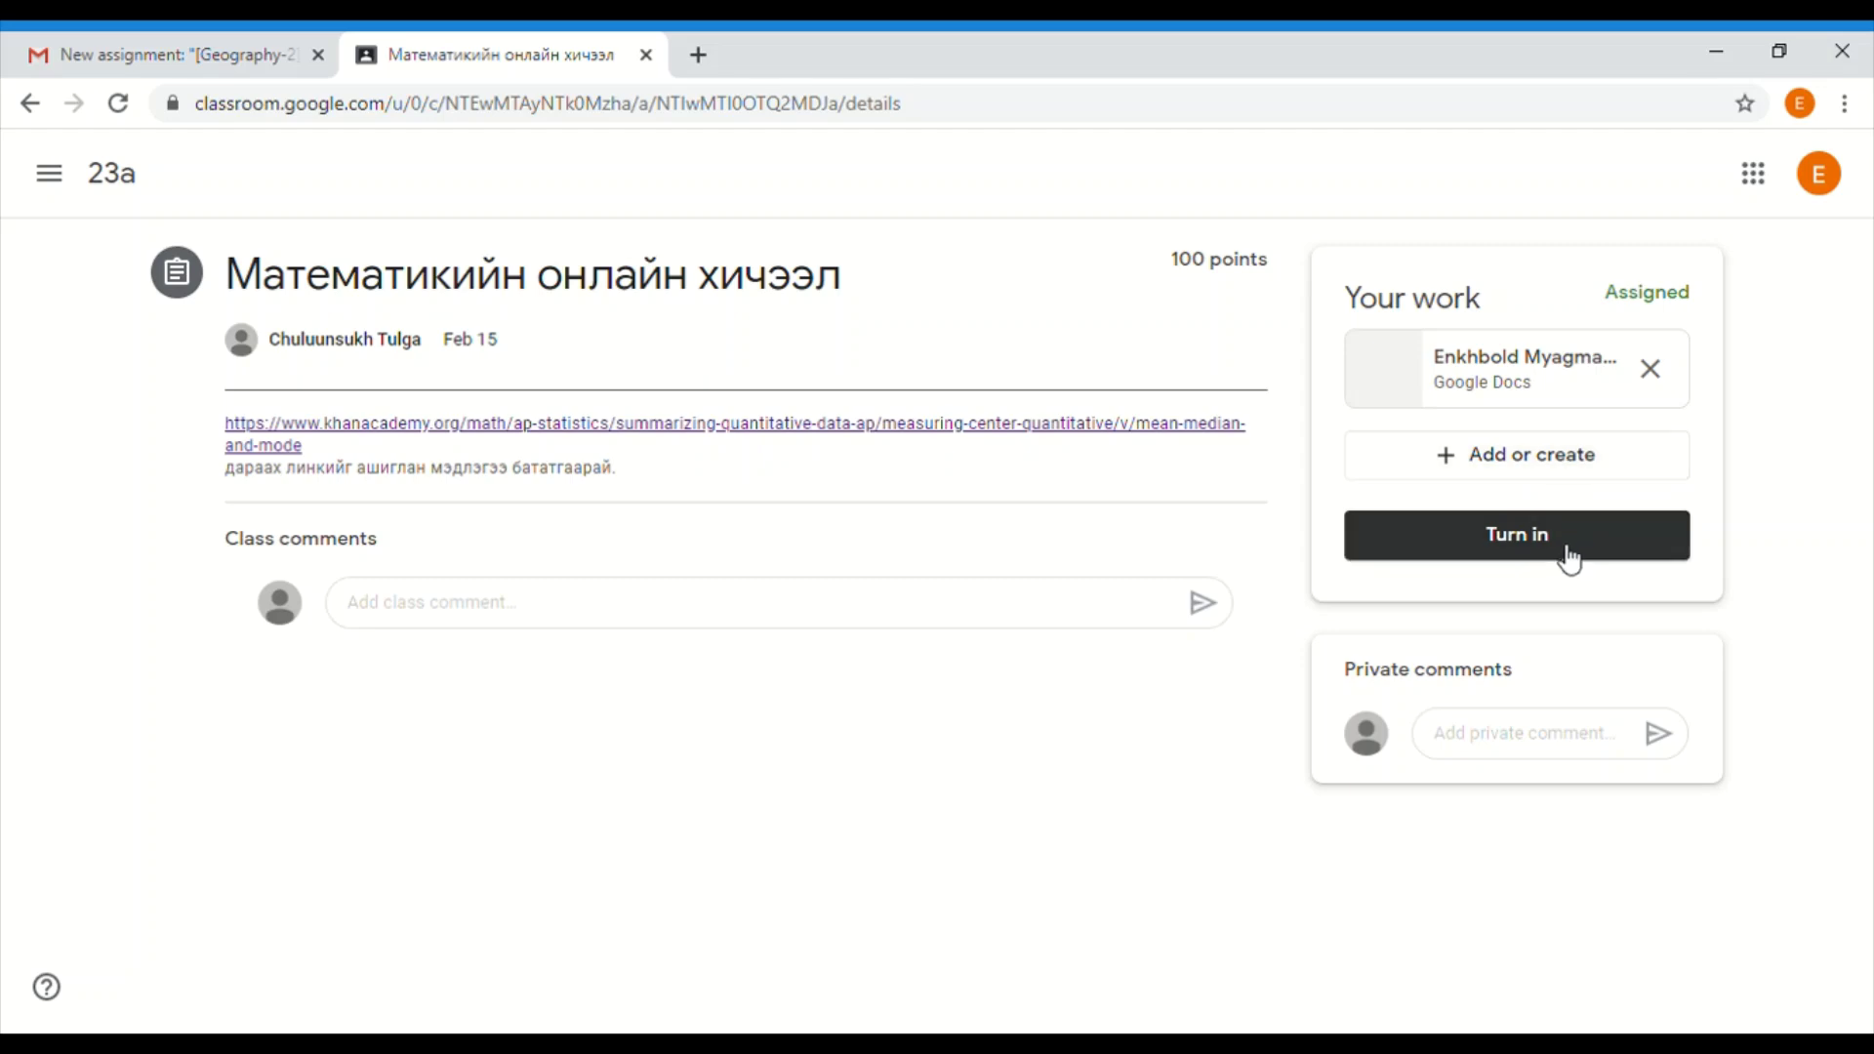
- Review the options for adding or creating assignment work without choosing any
{"action": "left_click", "coordinate": [1548, 467]}
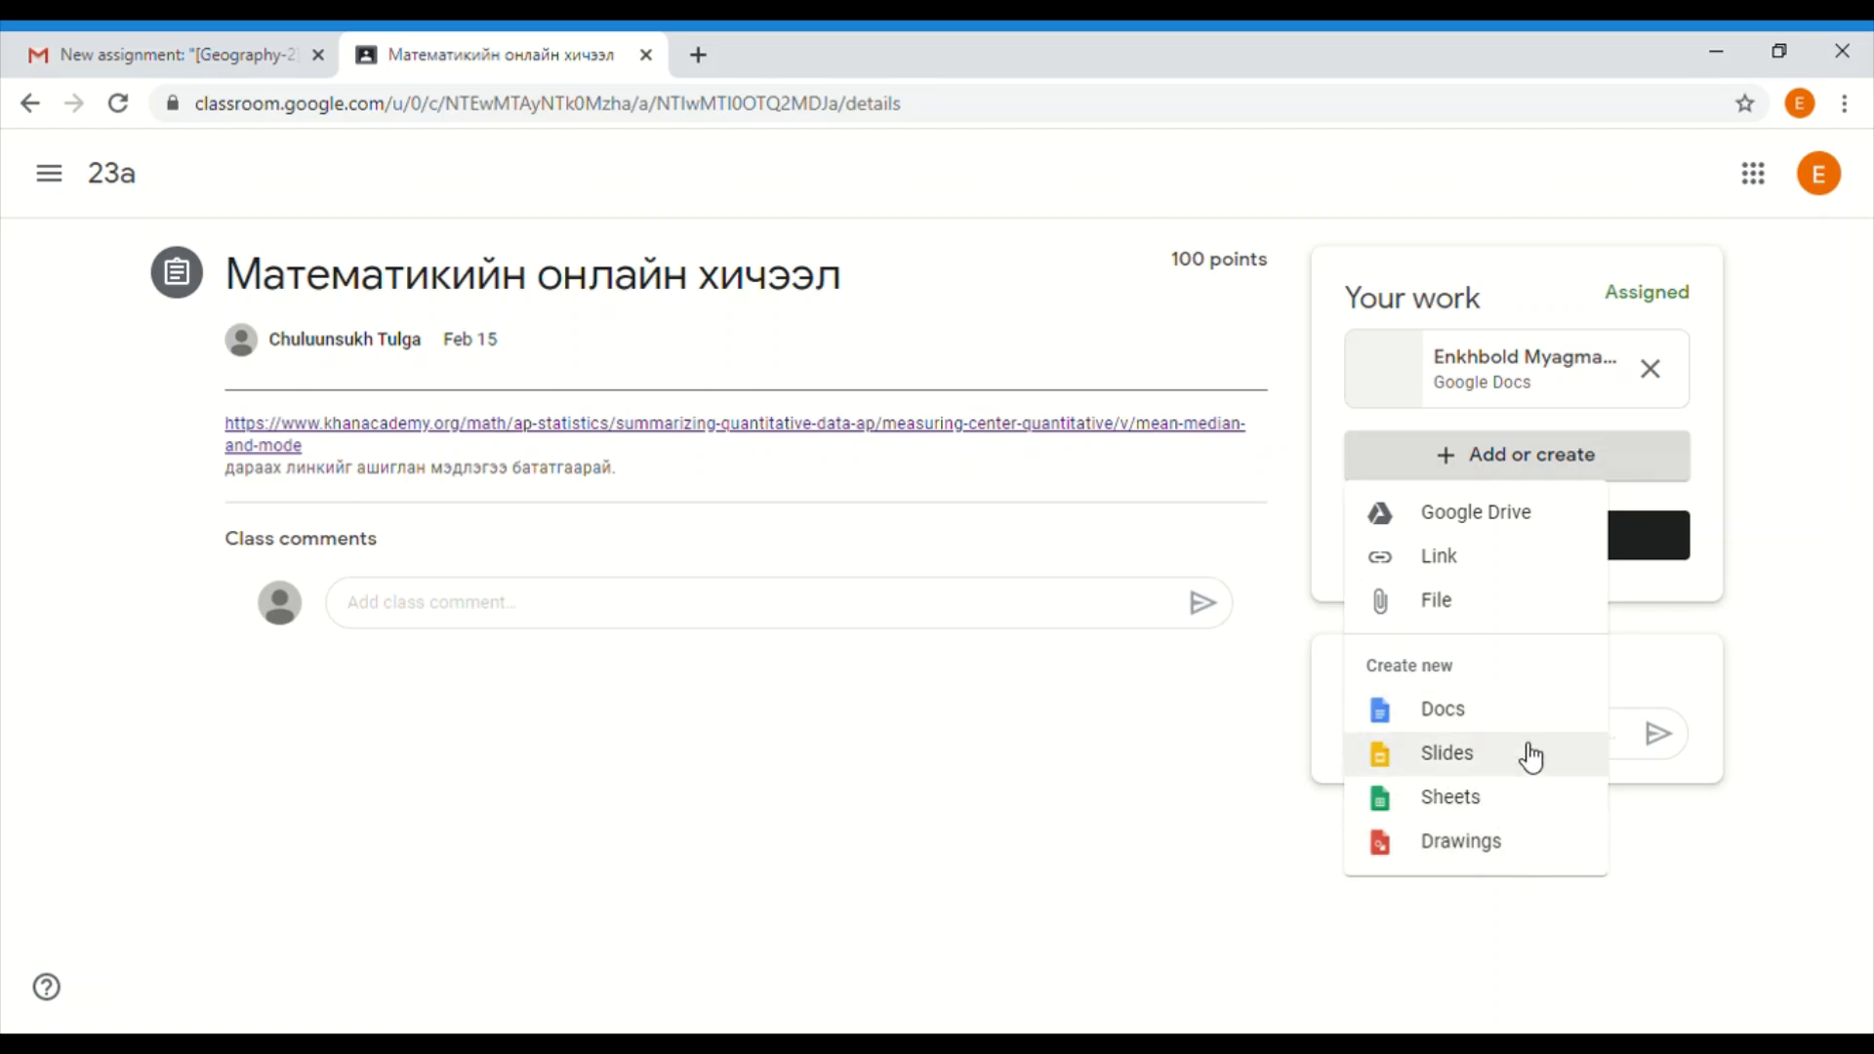
{"action": "left_click", "coordinate": [1198, 724]}
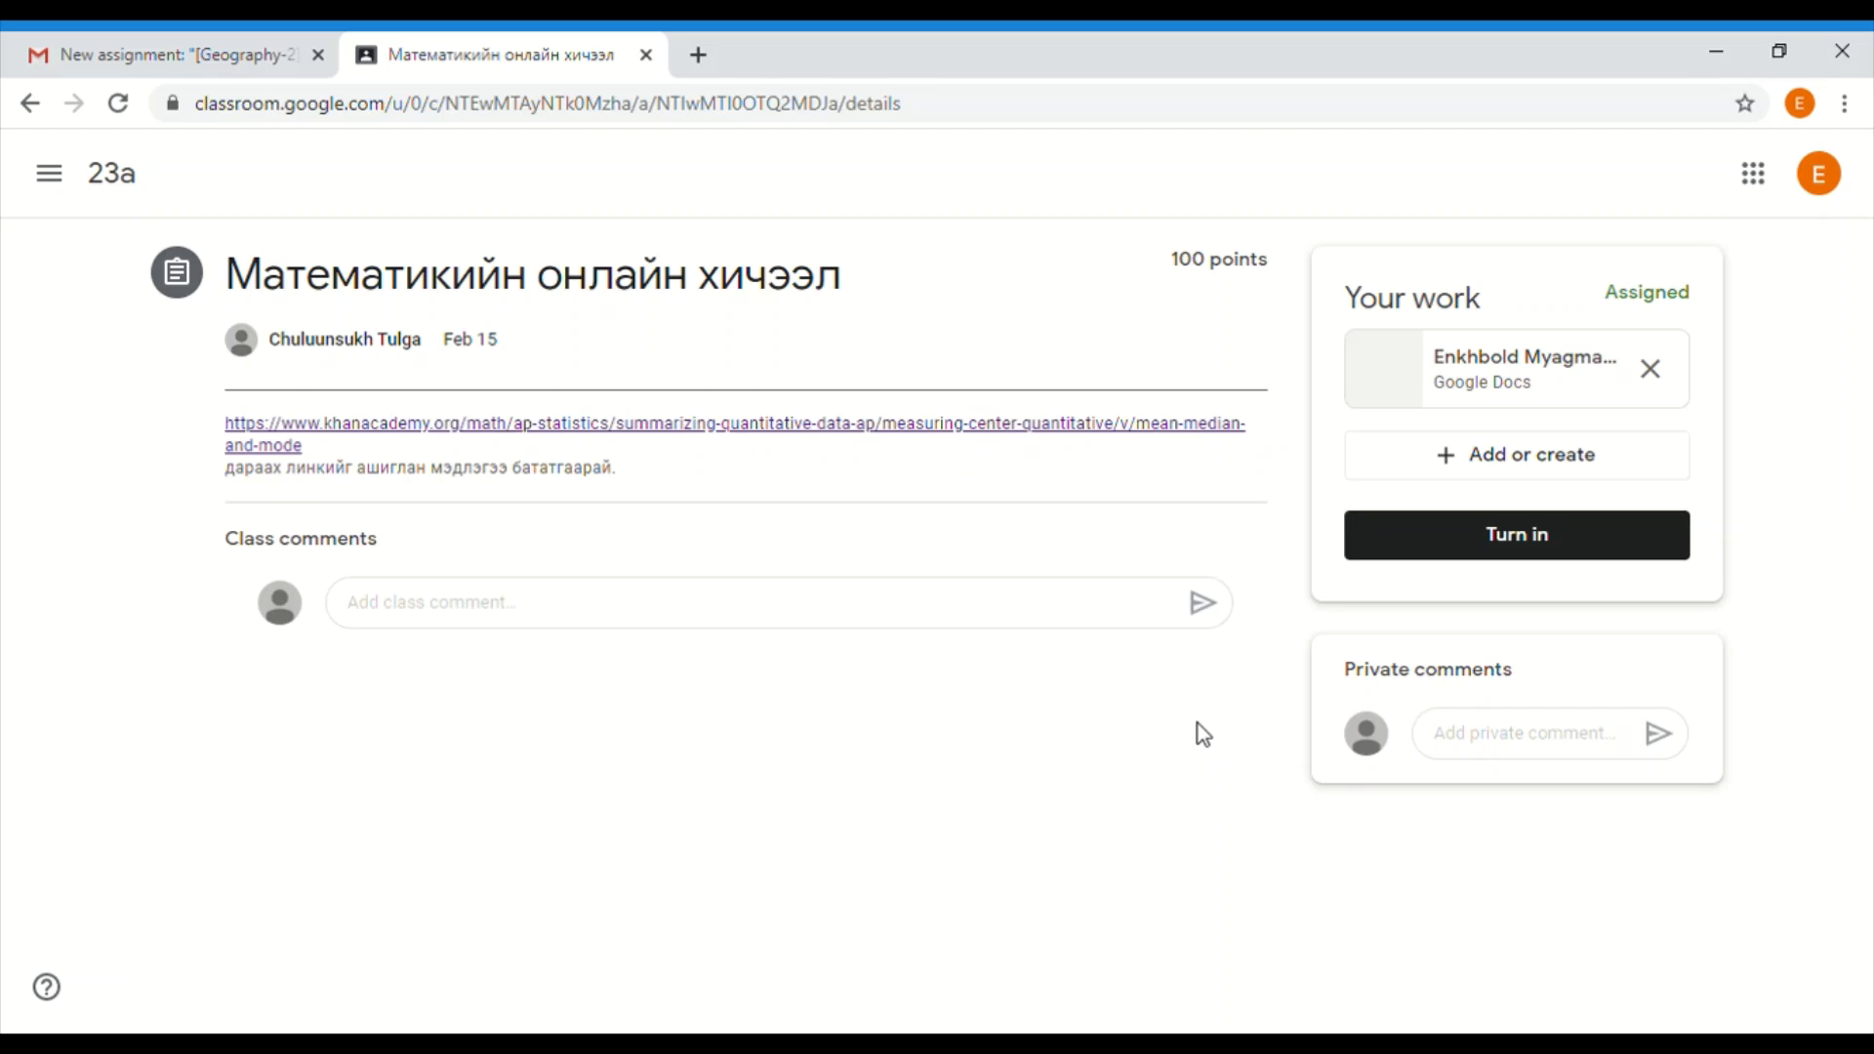